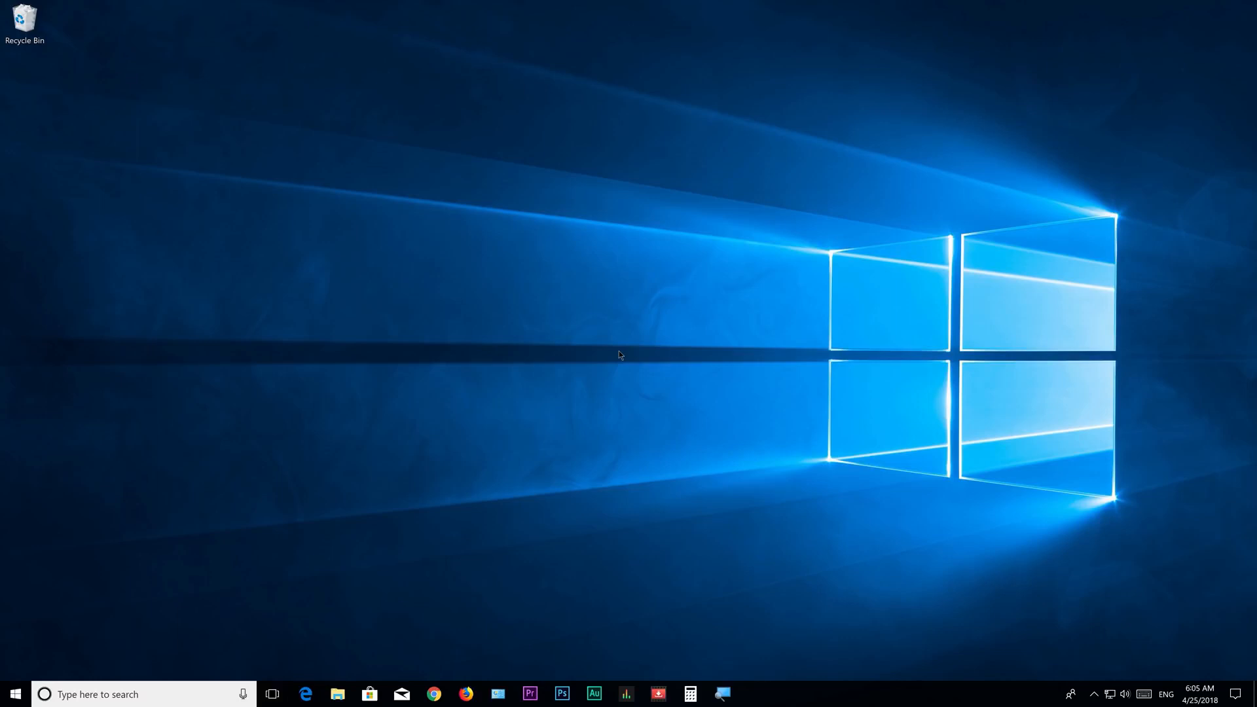
Open the additional power settings from the system's Power & sleep settings and select the High performance plan
left_click(15, 695)
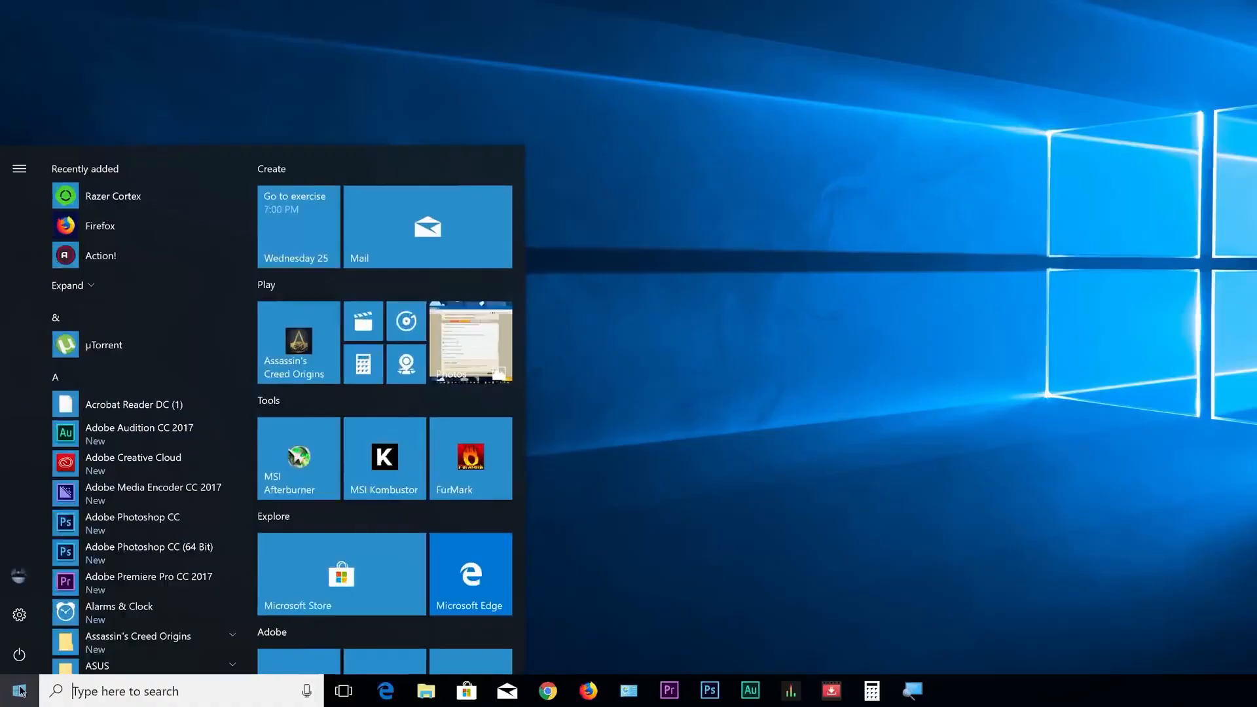
left_click(19, 634)
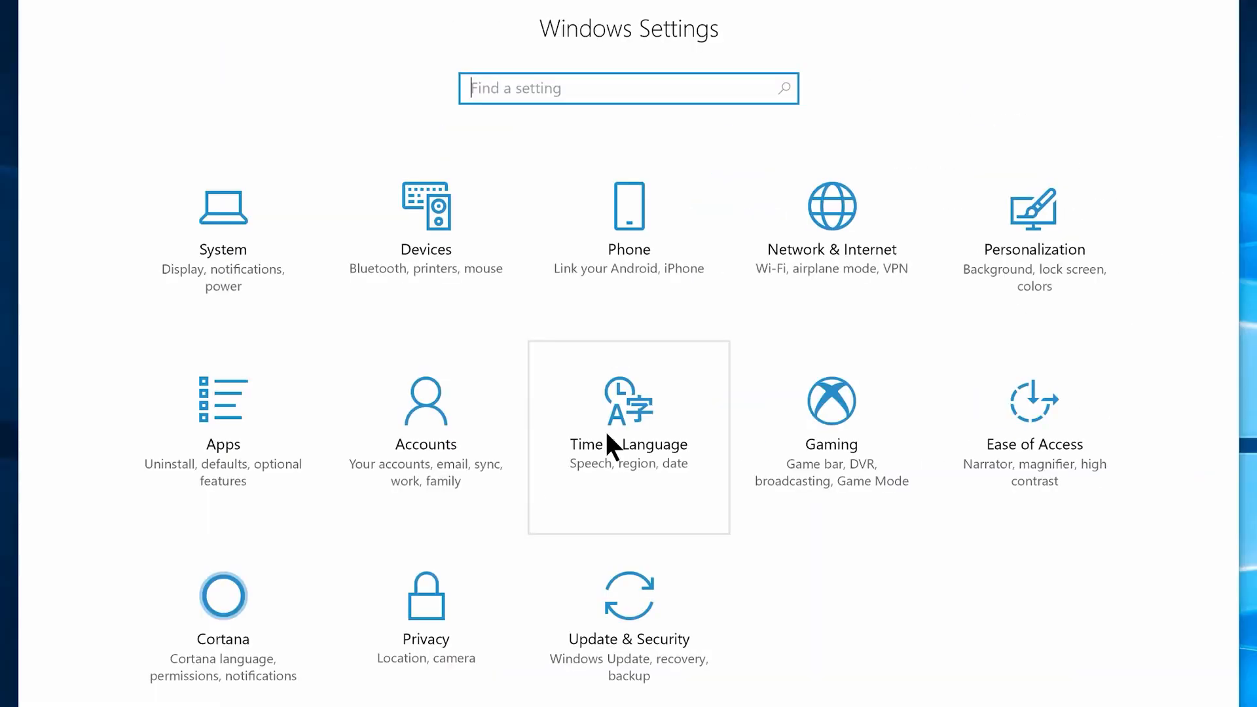
left_click(219, 271)
left_click(179, 289)
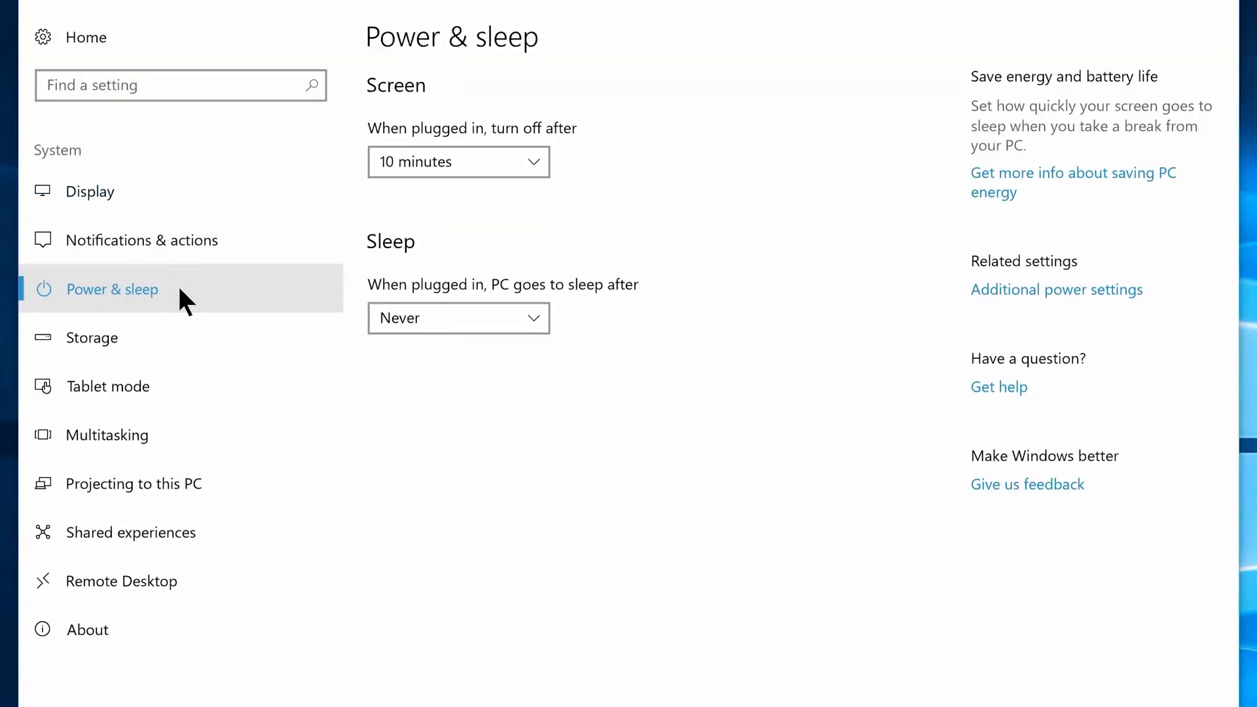
left_click(1043, 291)
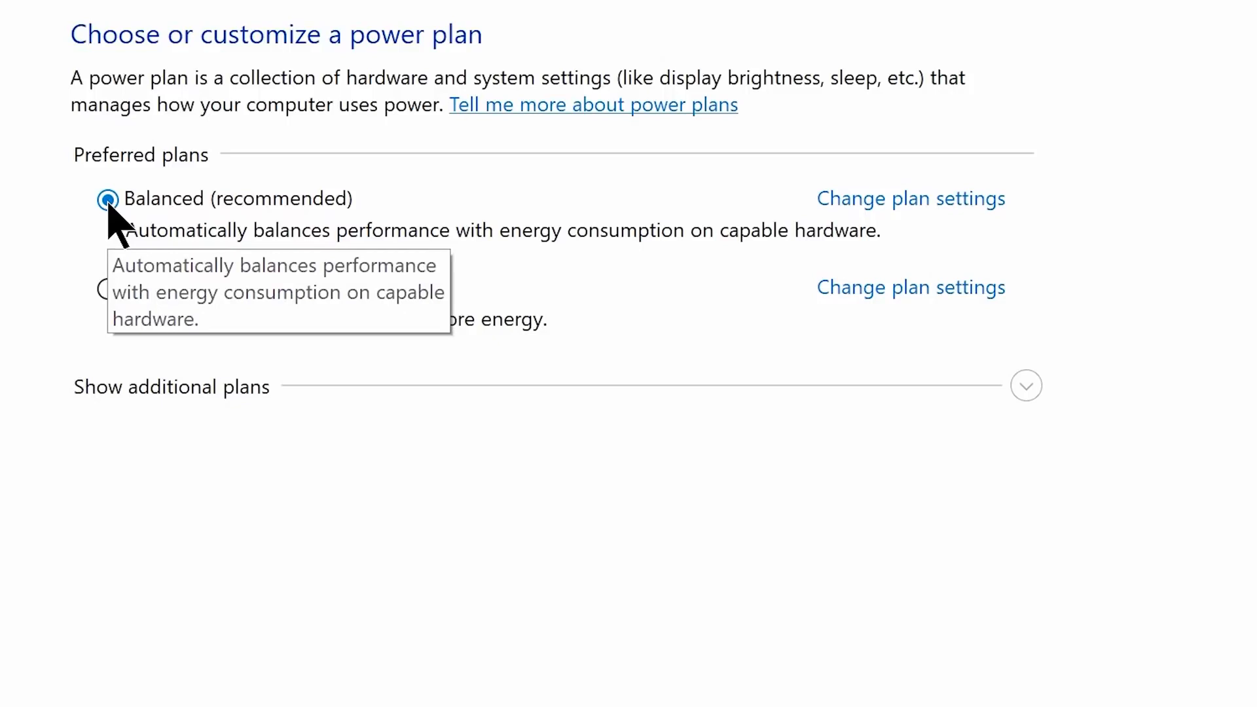
left_click(108, 288)
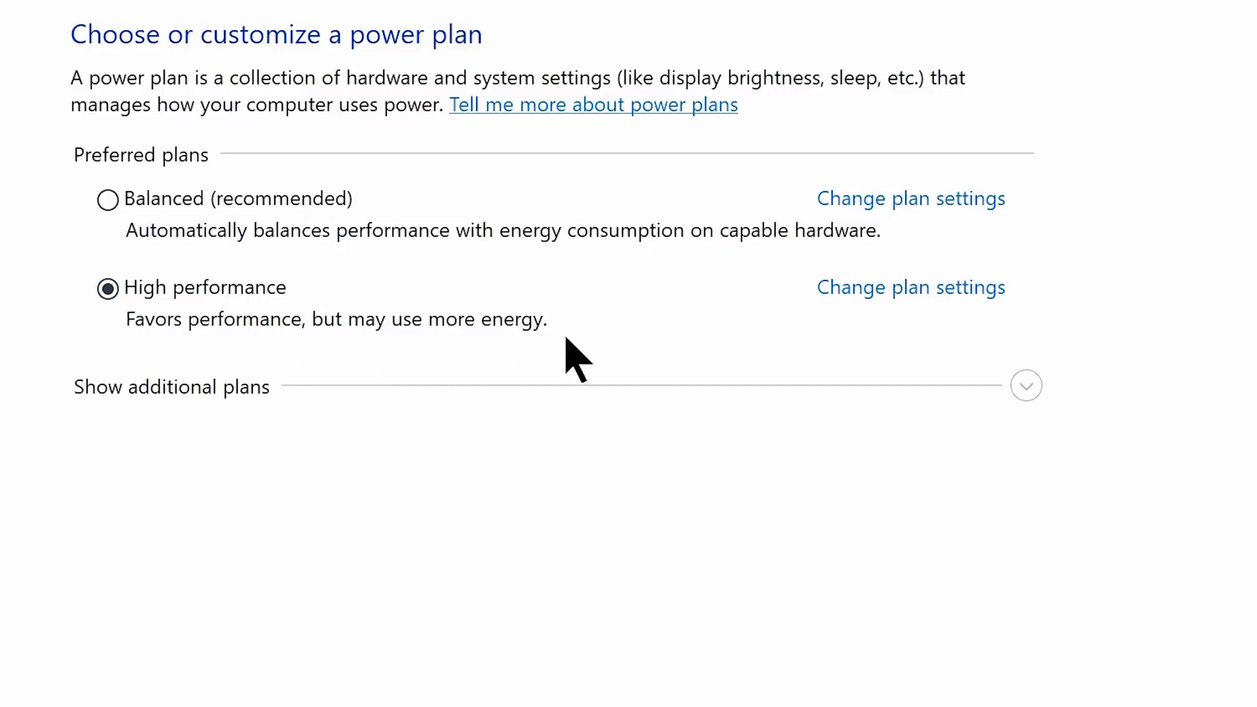
In the High performance plan's advanced power settings, set the hard disk to turn off after 0 minutes
left_click(1026, 386)
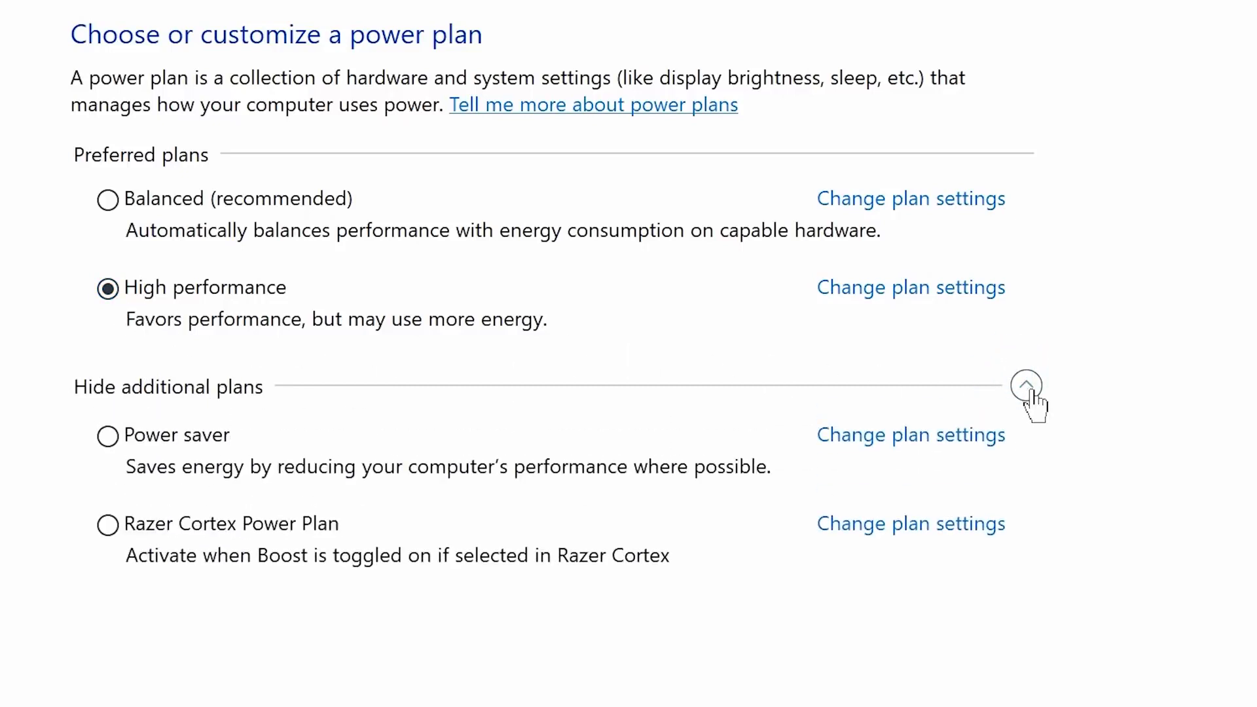
left_click(917, 300)
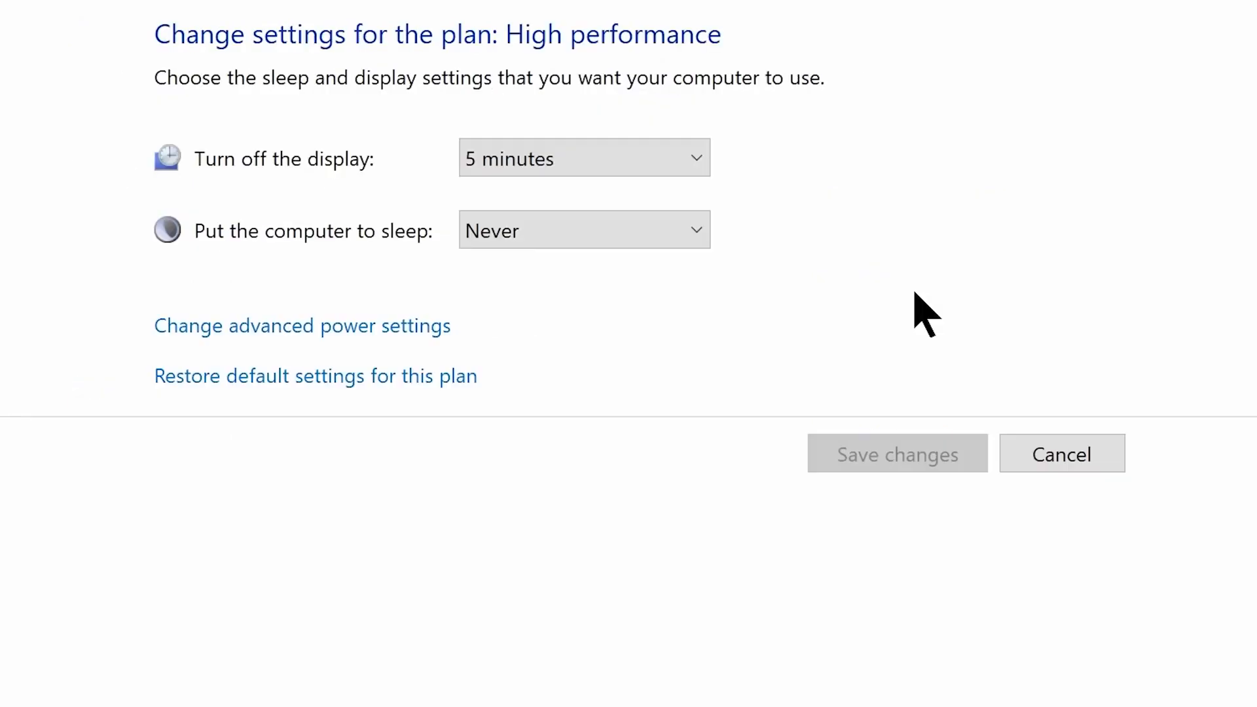
left_click(279, 335)
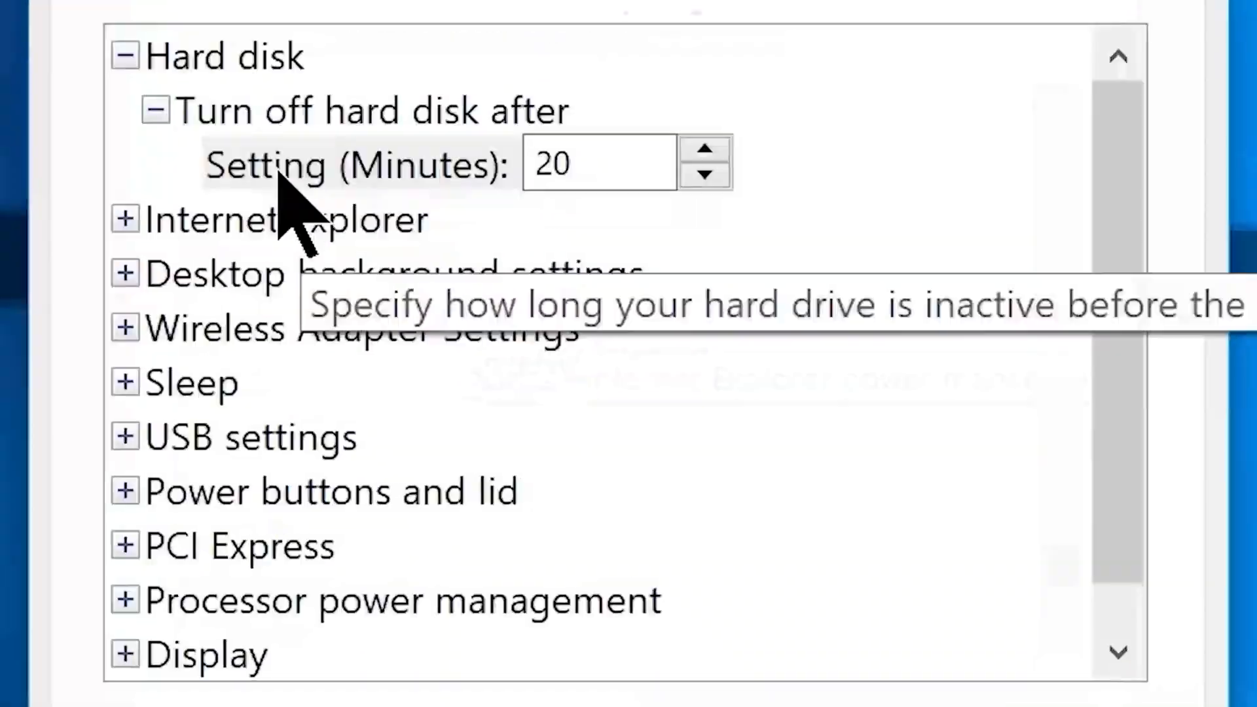
left_click(437, 272)
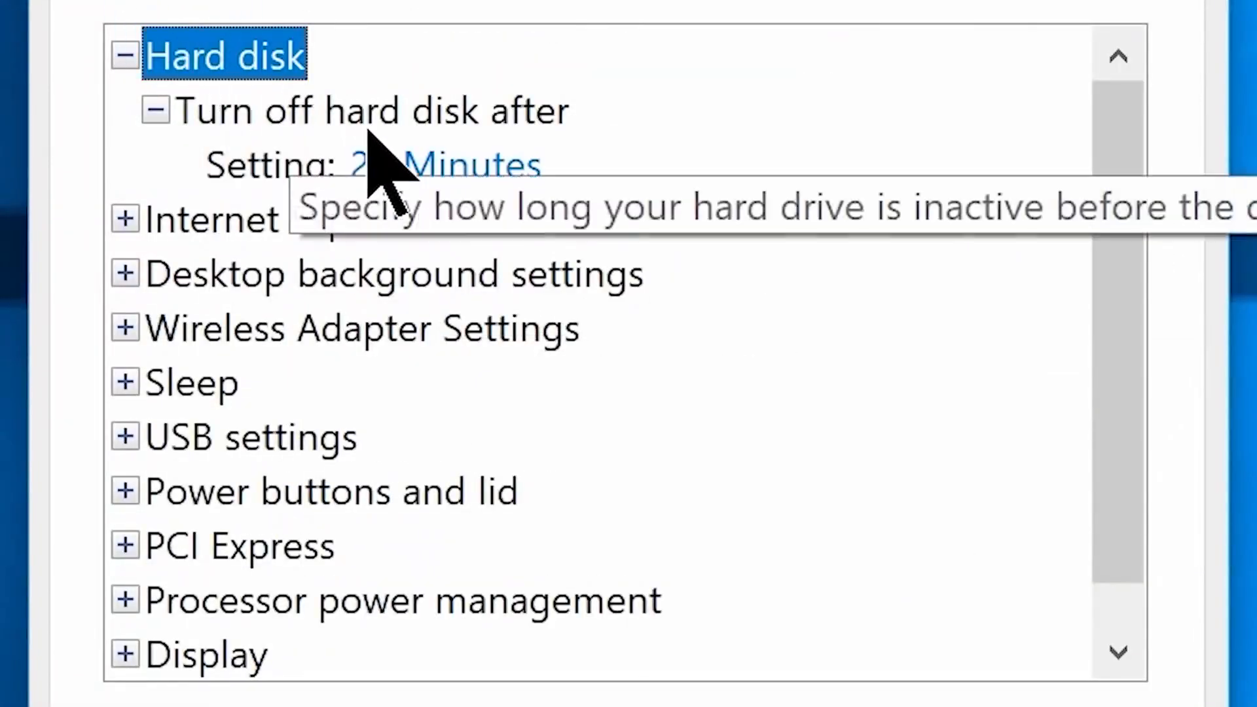
left_click(396, 160)
double_click(544, 167)
type("0")
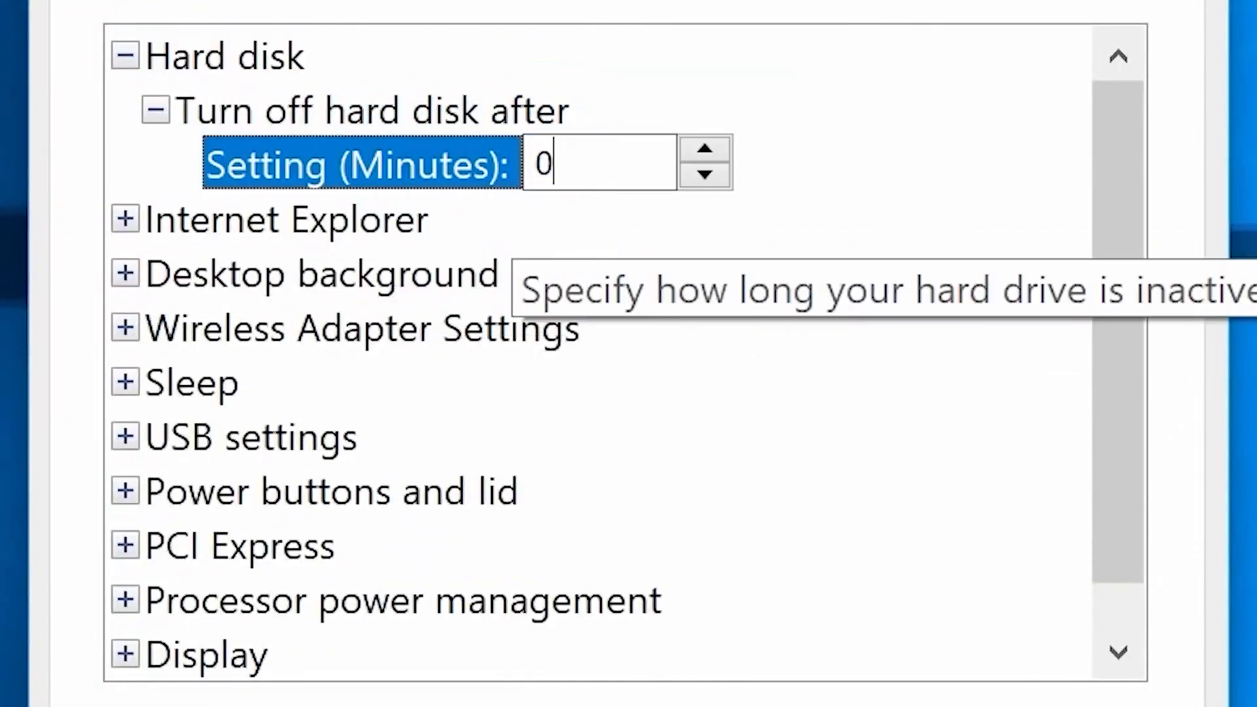
Set the minimum processor state under Processor power management to 0%
left_click_drag(1106, 321, 1133, 365)
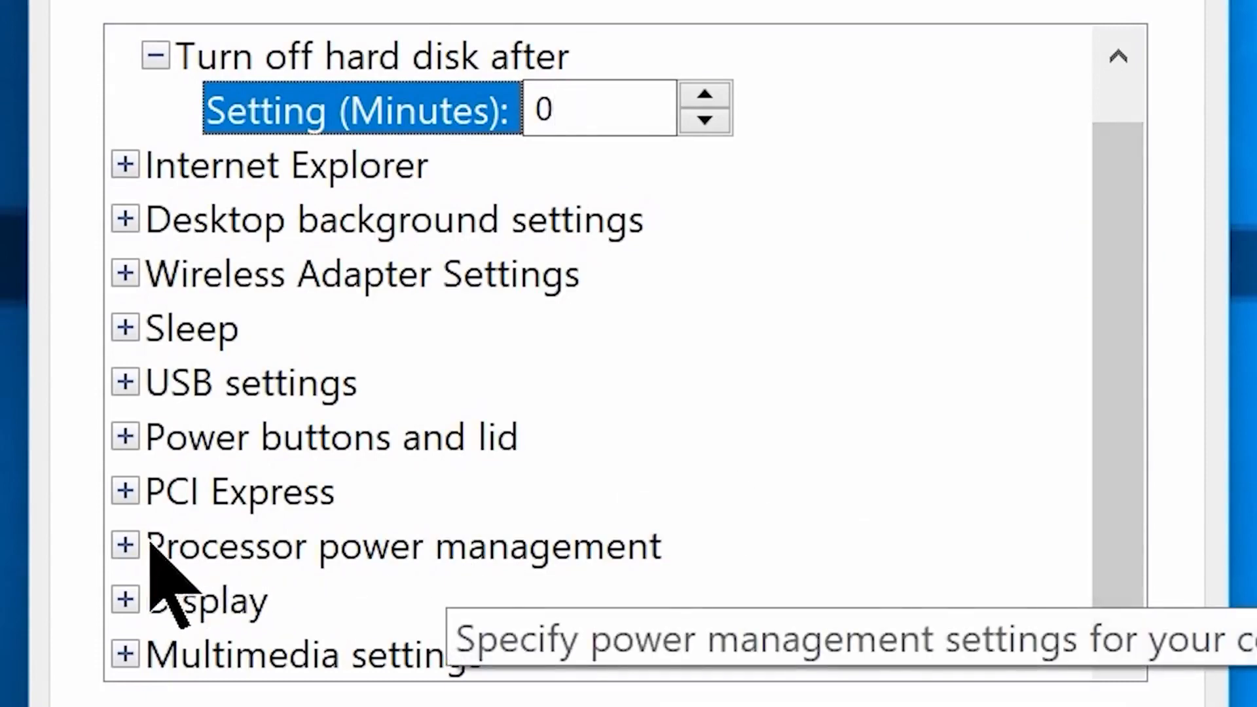
left_click(126, 545)
double_click(248, 543)
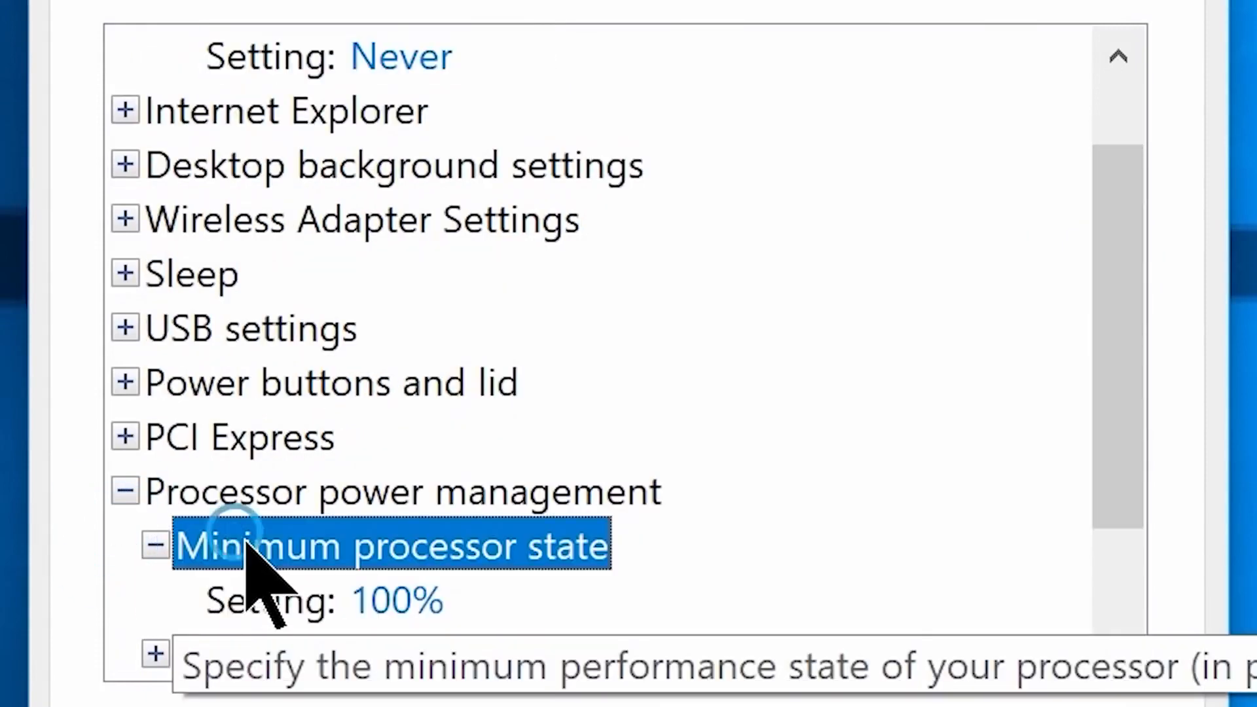
left_click(275, 599)
double_click(468, 597)
type("0")
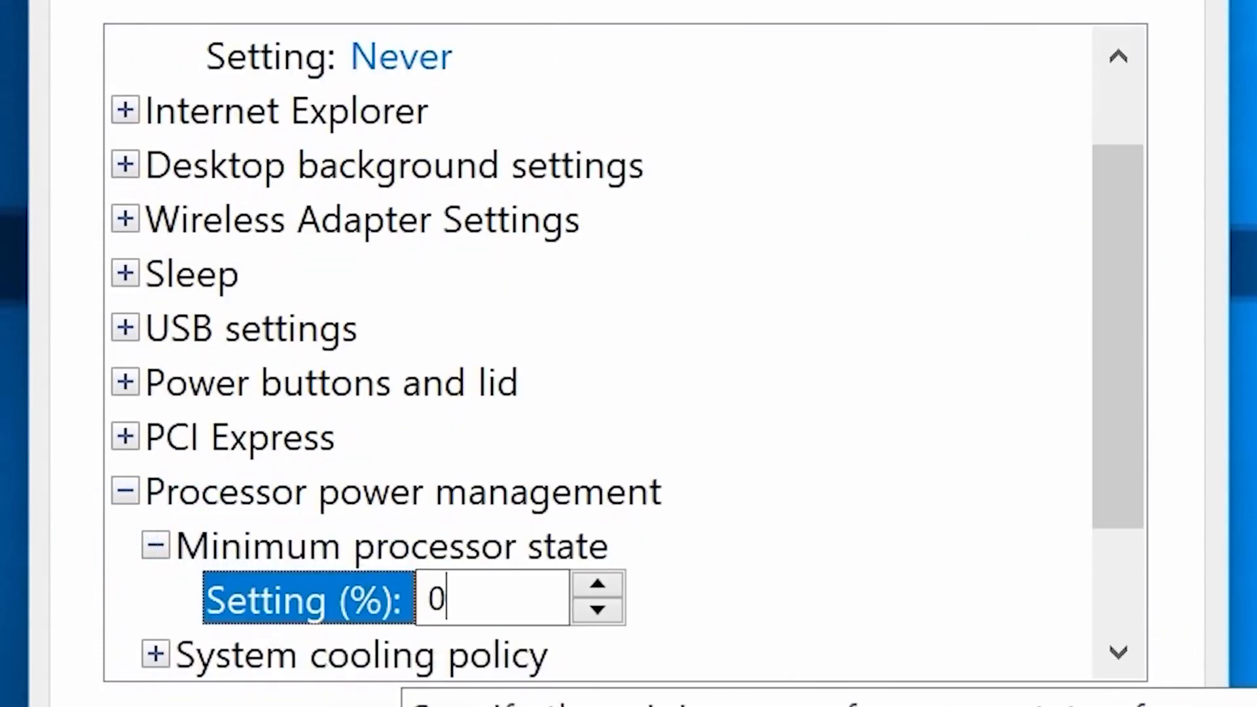
Keep the maximum processor state at 100%, then apply the advanced power settings and close the plan settings window
left_click_drag(1117, 441, 1117, 539)
double_click(339, 552)
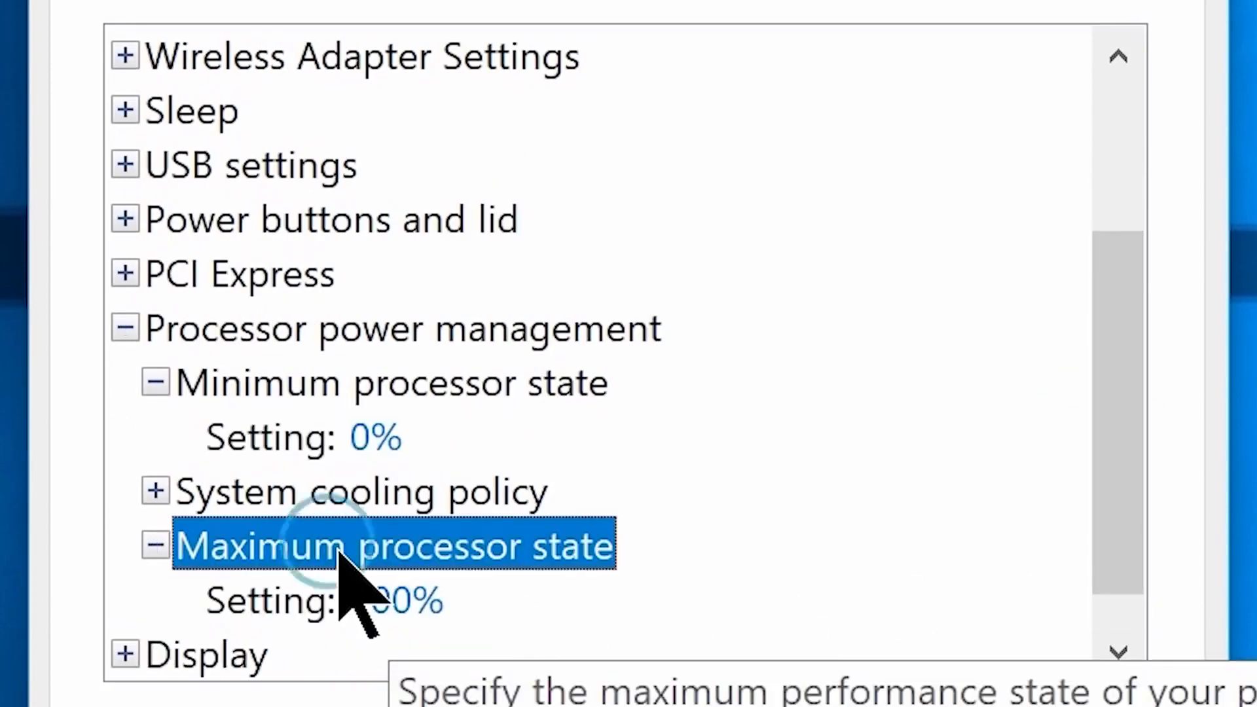
left_click(396, 593)
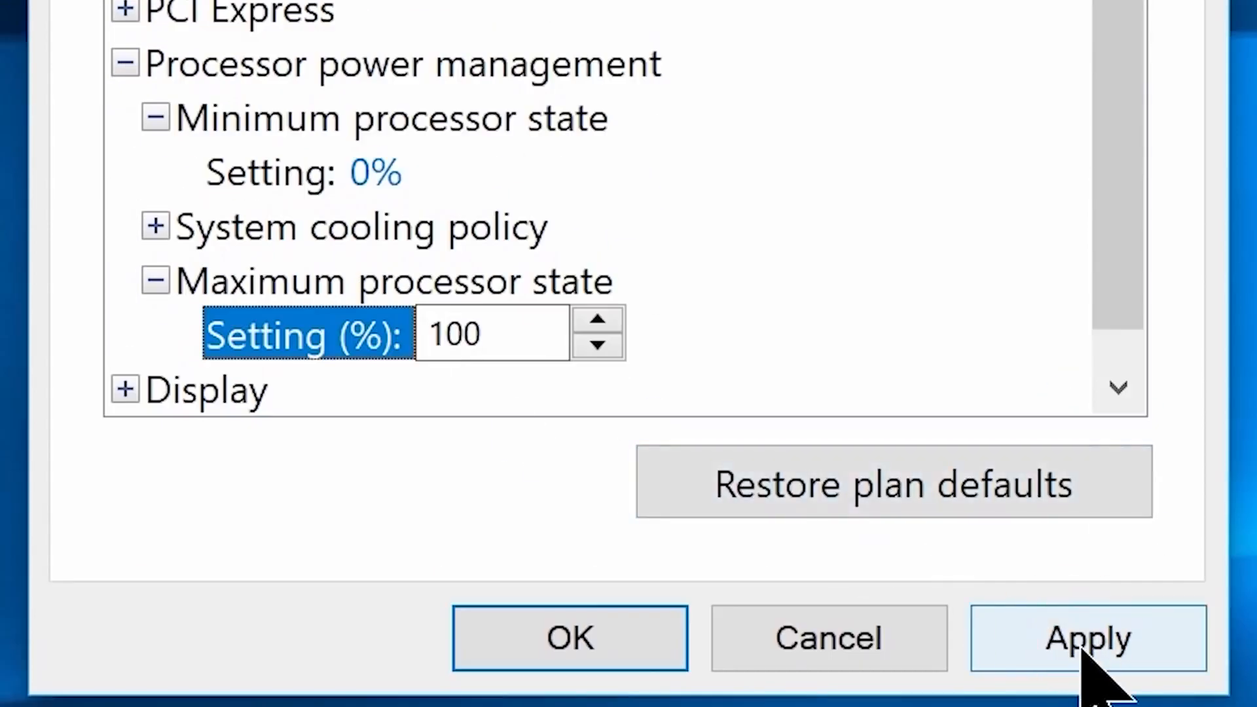
left_click(1077, 648)
left_click(572, 654)
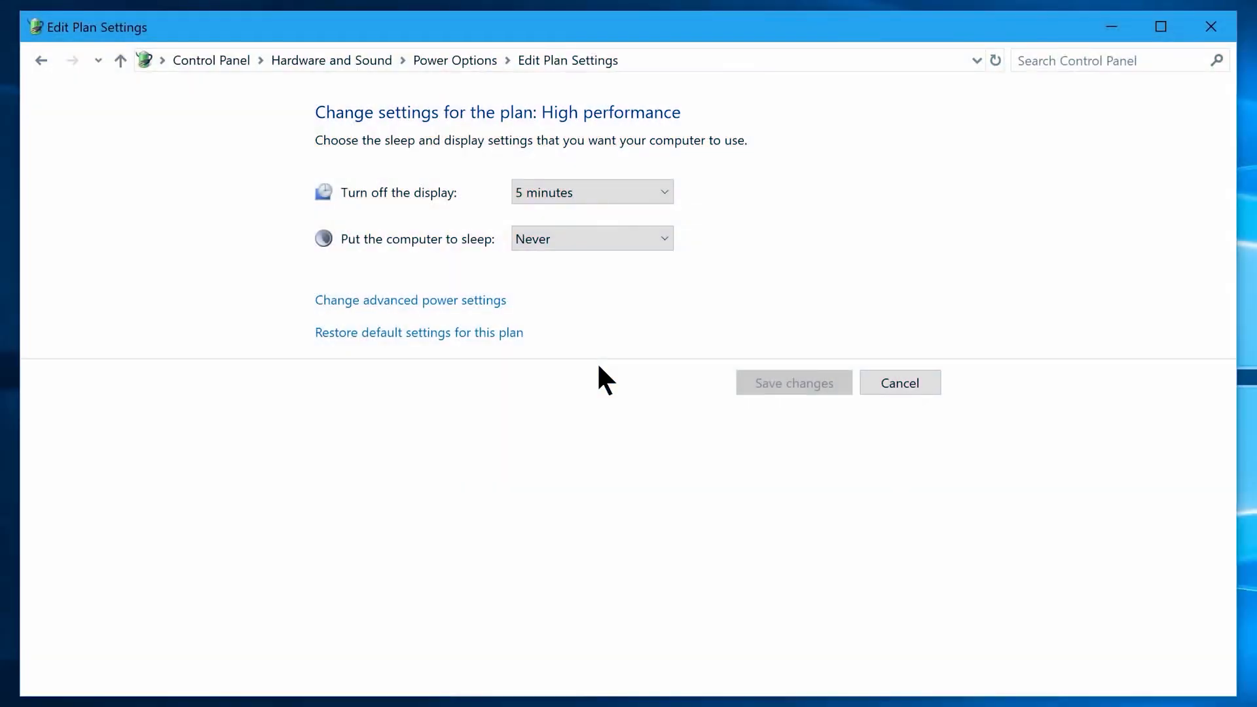
left_click(1211, 26)
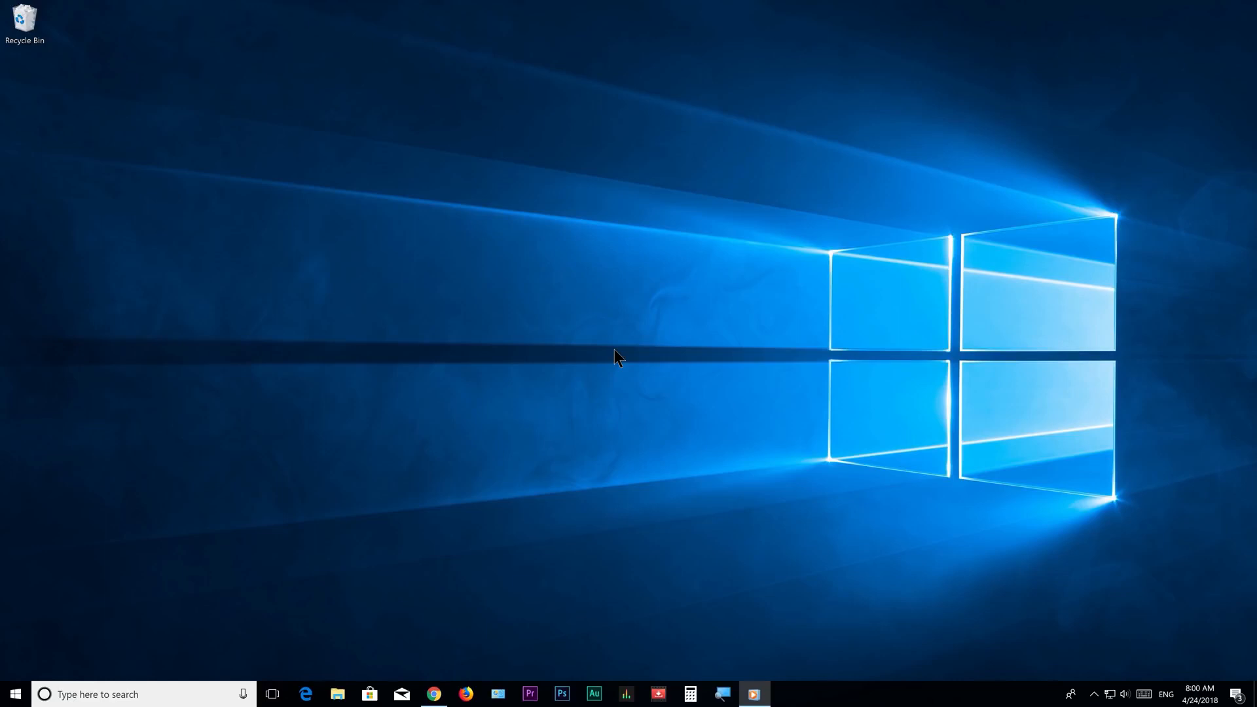
In the general privacy settings, turn off advertising ID, language list access, app launch tracking and suggested content
left_click(13, 695)
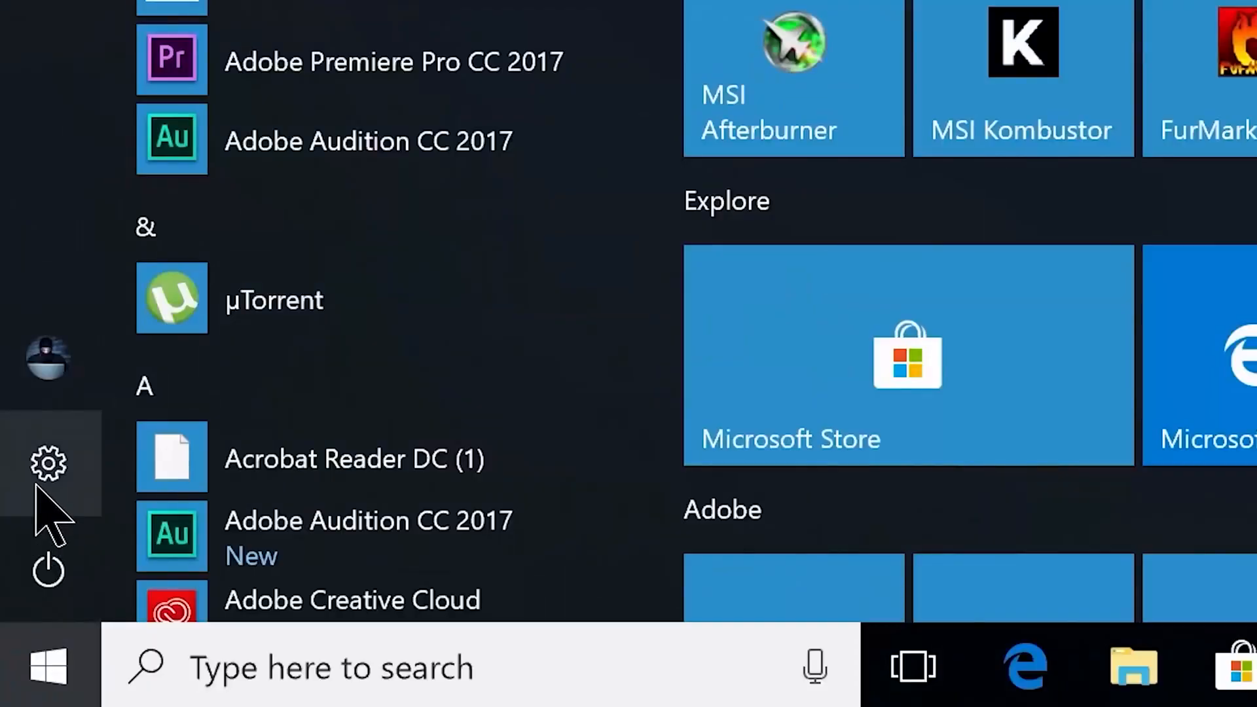
left_click(11, 634)
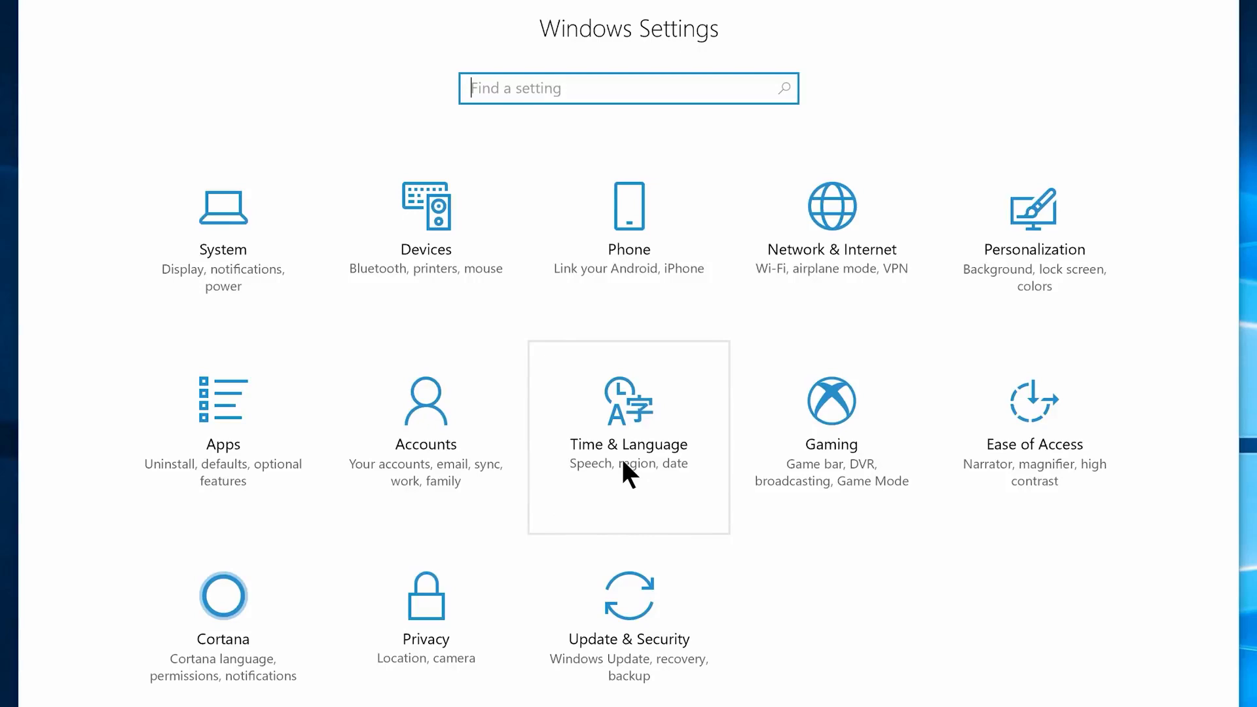
left_click(424, 668)
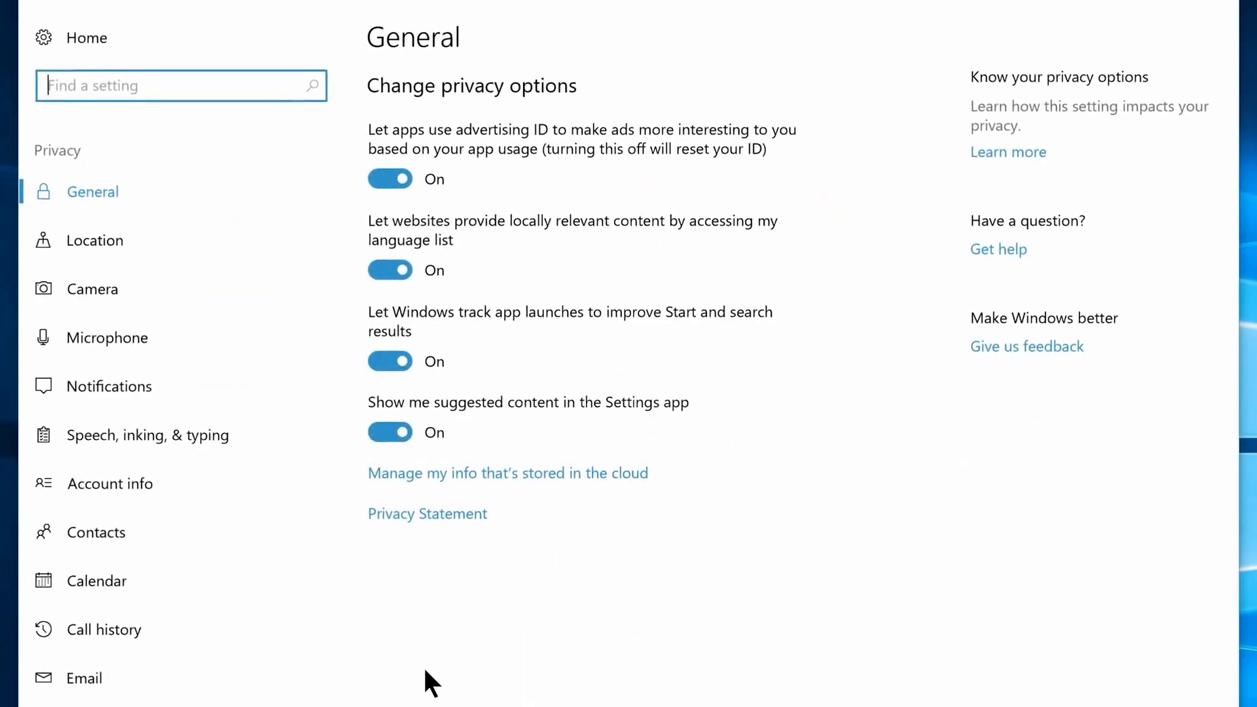
left_click(391, 186)
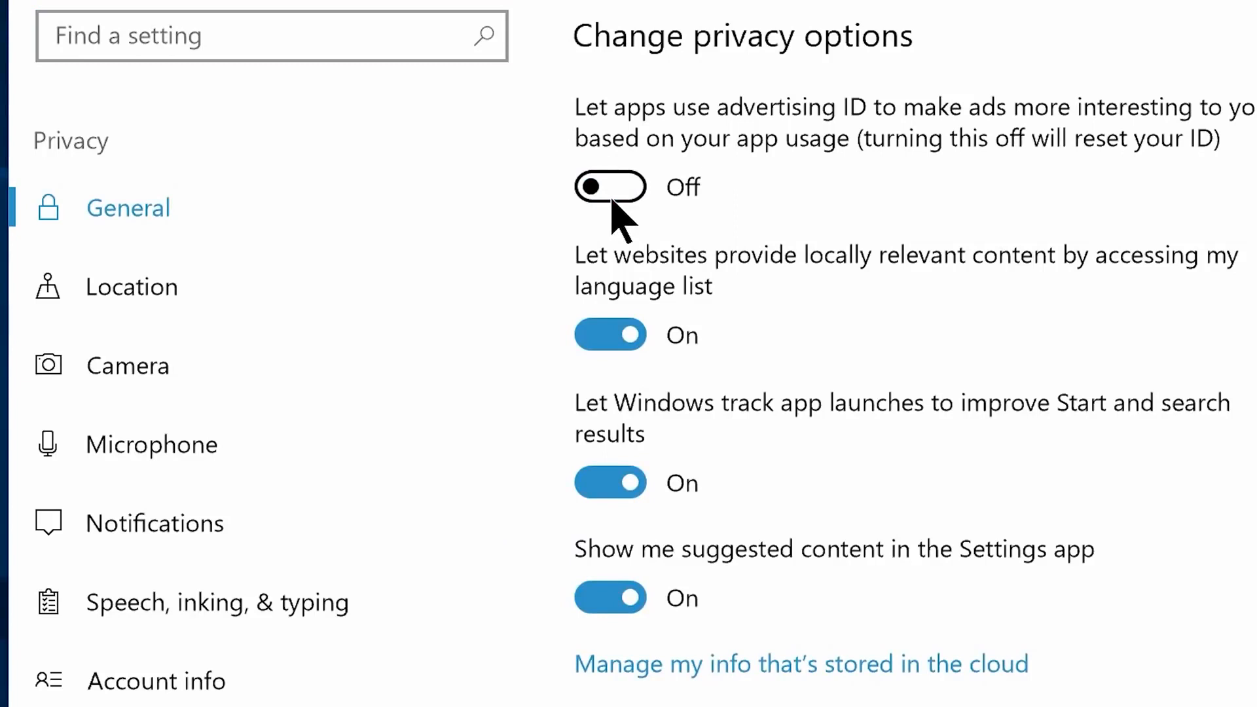
left_click(599, 336)
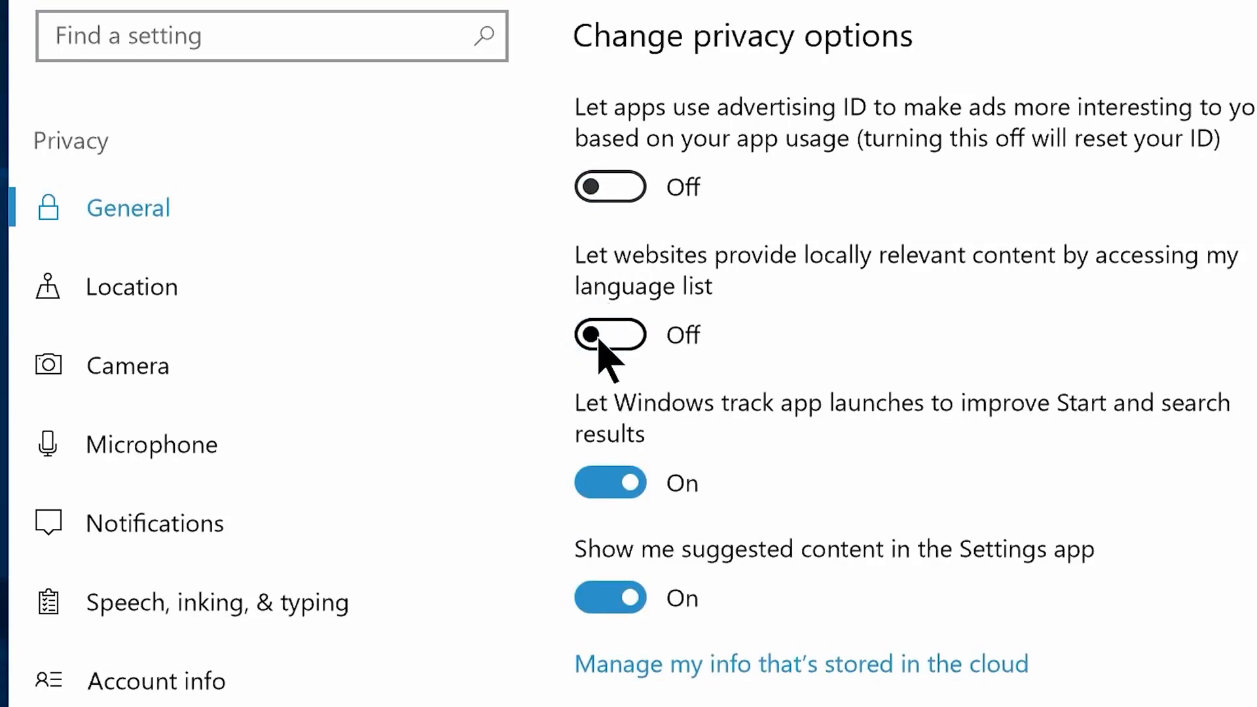
left_click(600, 489)
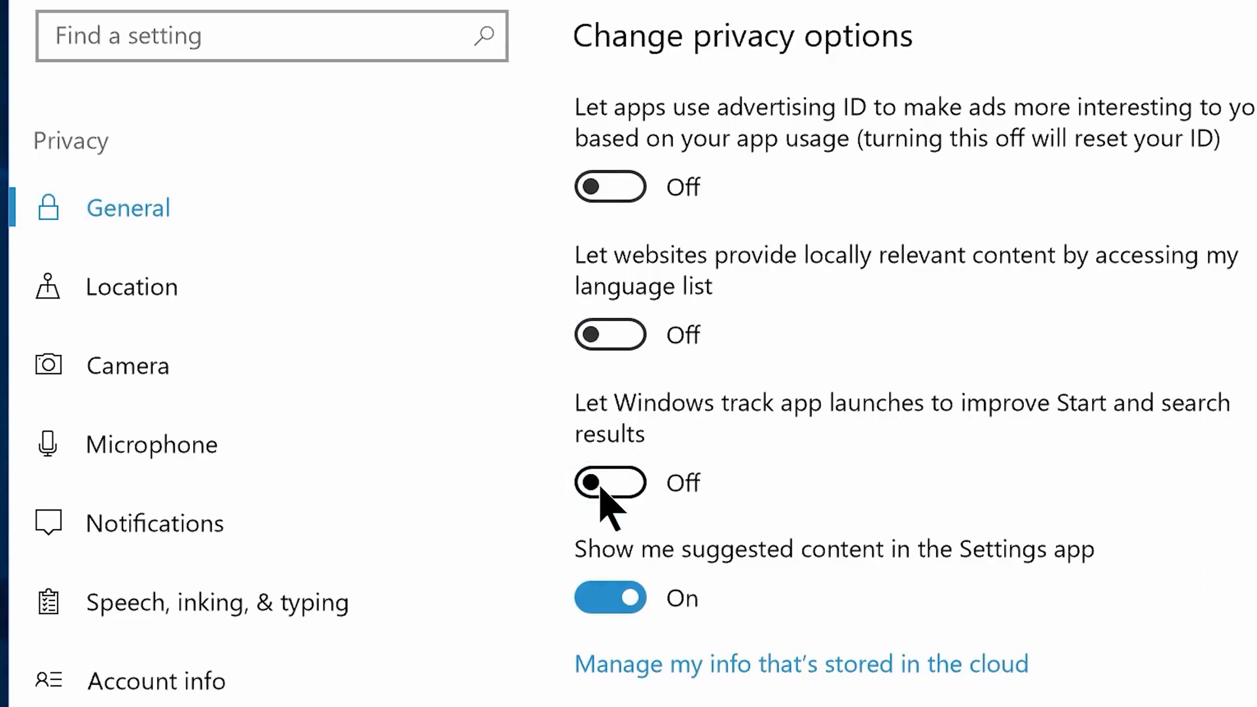
left_click(601, 599)
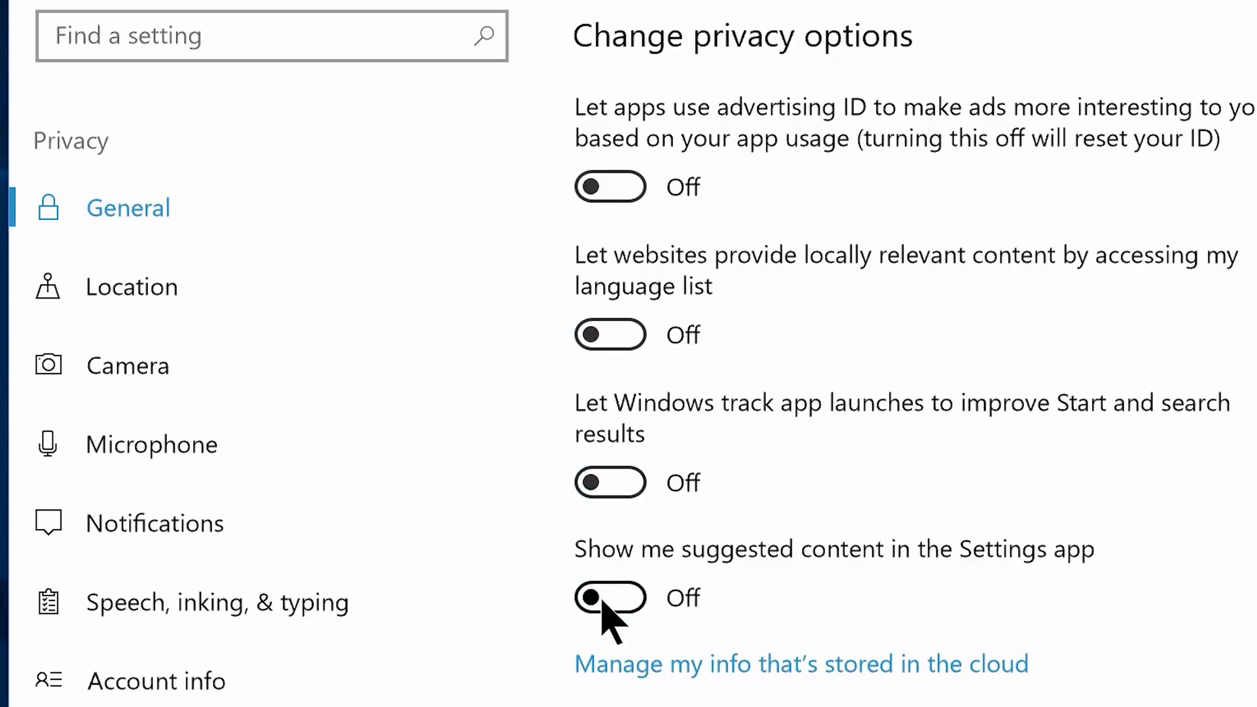
Turn off the location service and location for this device in the Location privacy settings
left_click(230, 299)
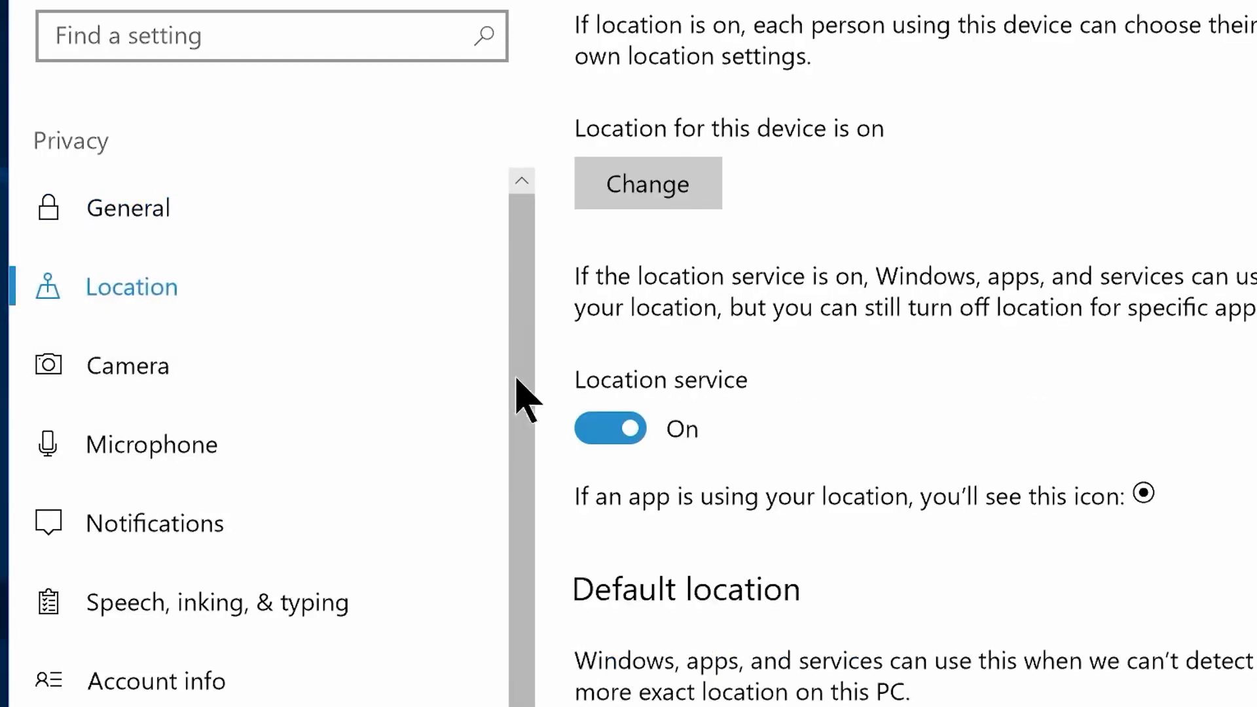
left_click(603, 436)
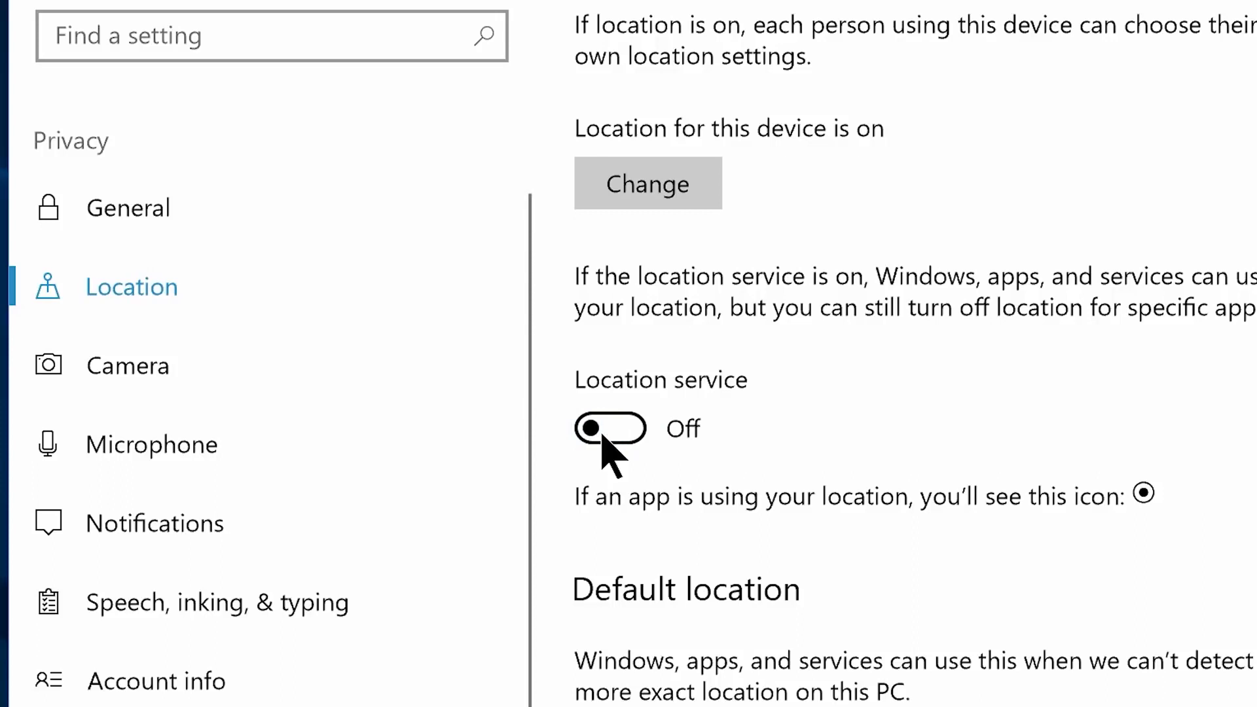
left_click(640, 195)
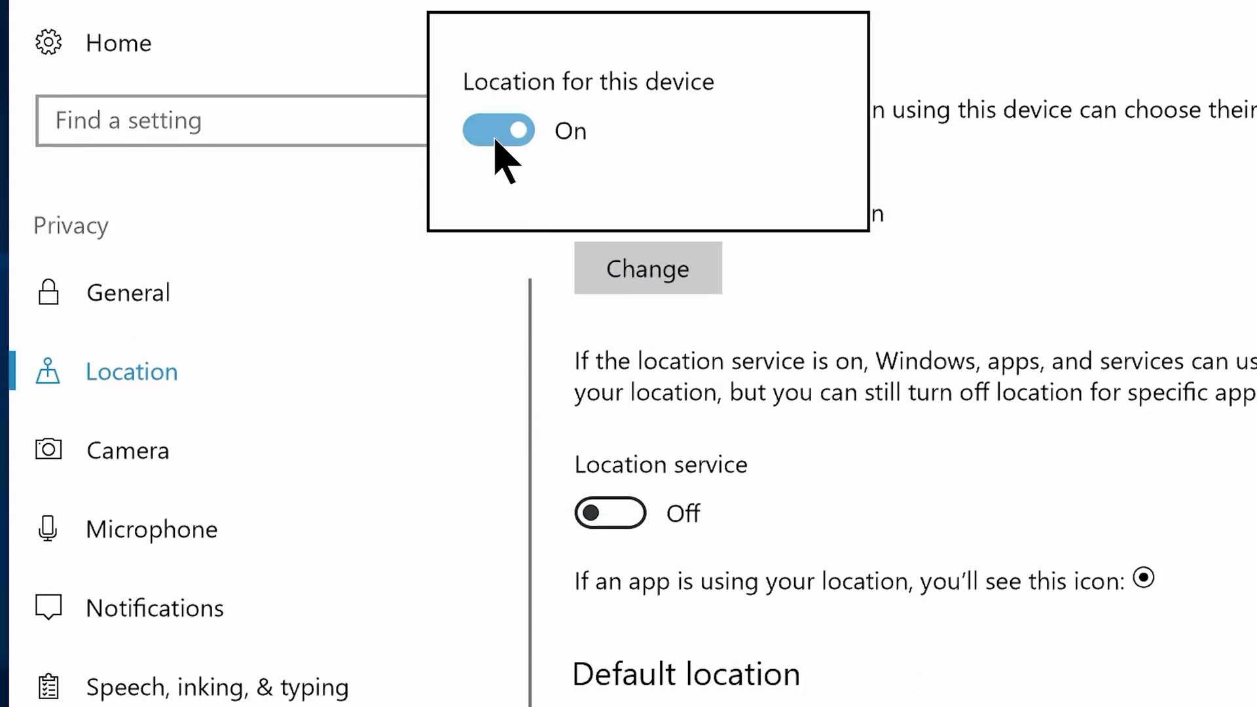
left_click(497, 46)
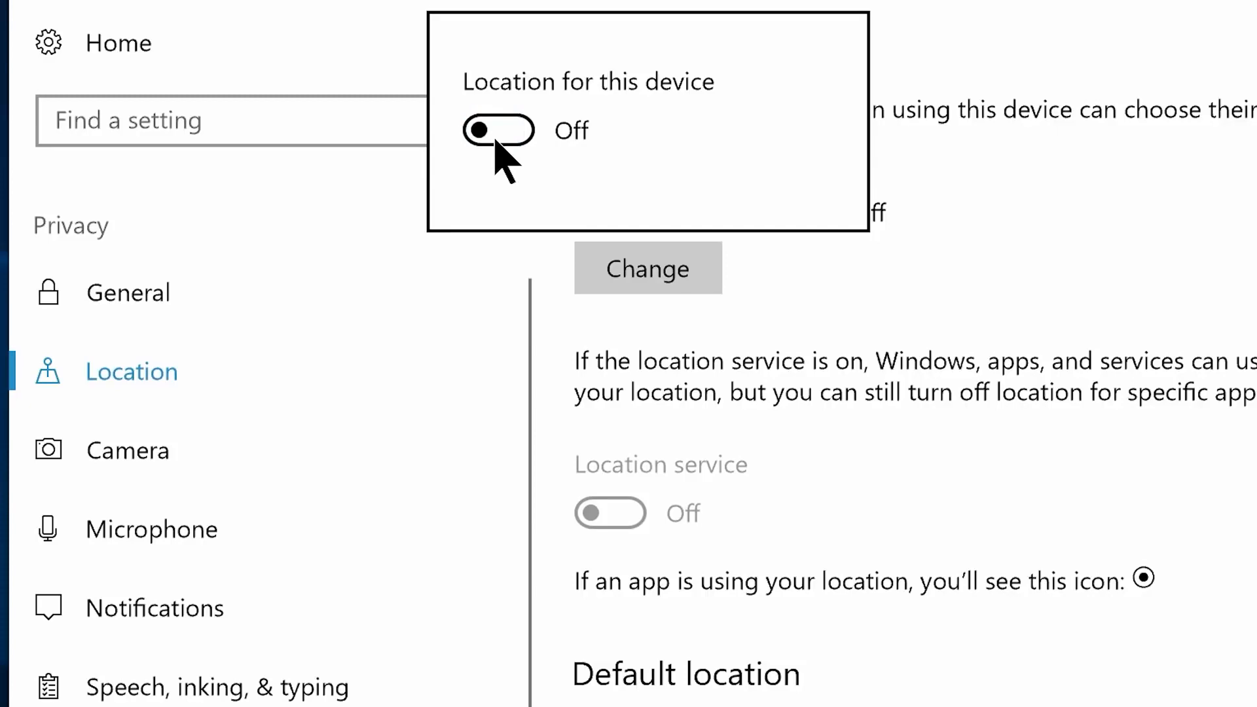
left_click(166, 412)
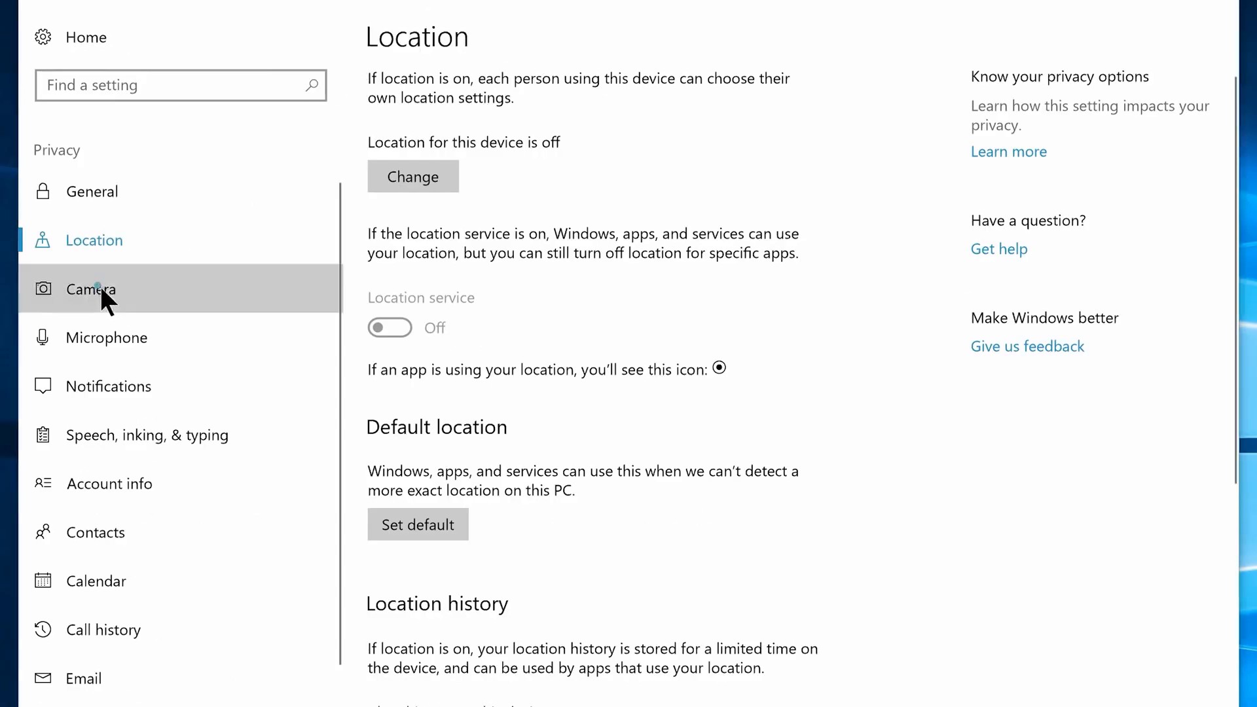
Turn off camera access for Cortana, Feedback Hub, Microsoft Edge, Microsoft Store, Mixed Reality Viewer, OneNote and Photos
left_click(141, 443)
left_click(761, 387)
left_click(765, 447)
left_click(761, 509)
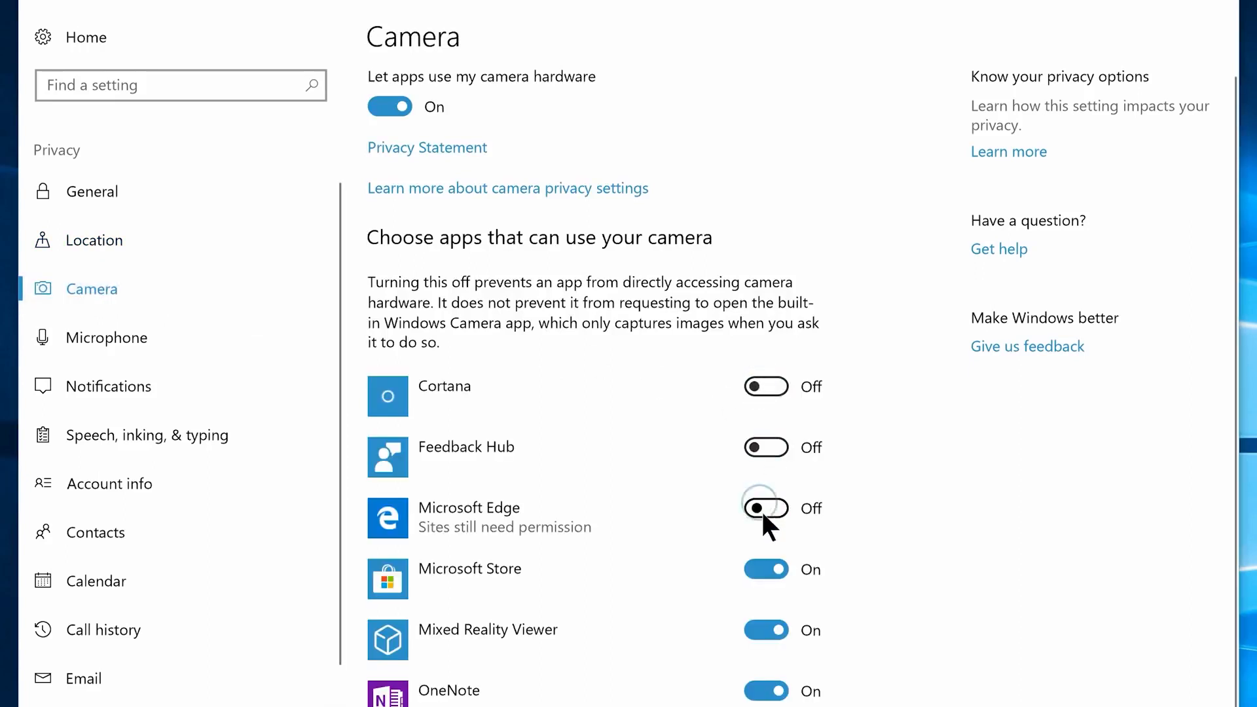
left_click(761, 569)
left_click(761, 630)
left_click(765, 691)
scroll(770, 684, "down", 3)
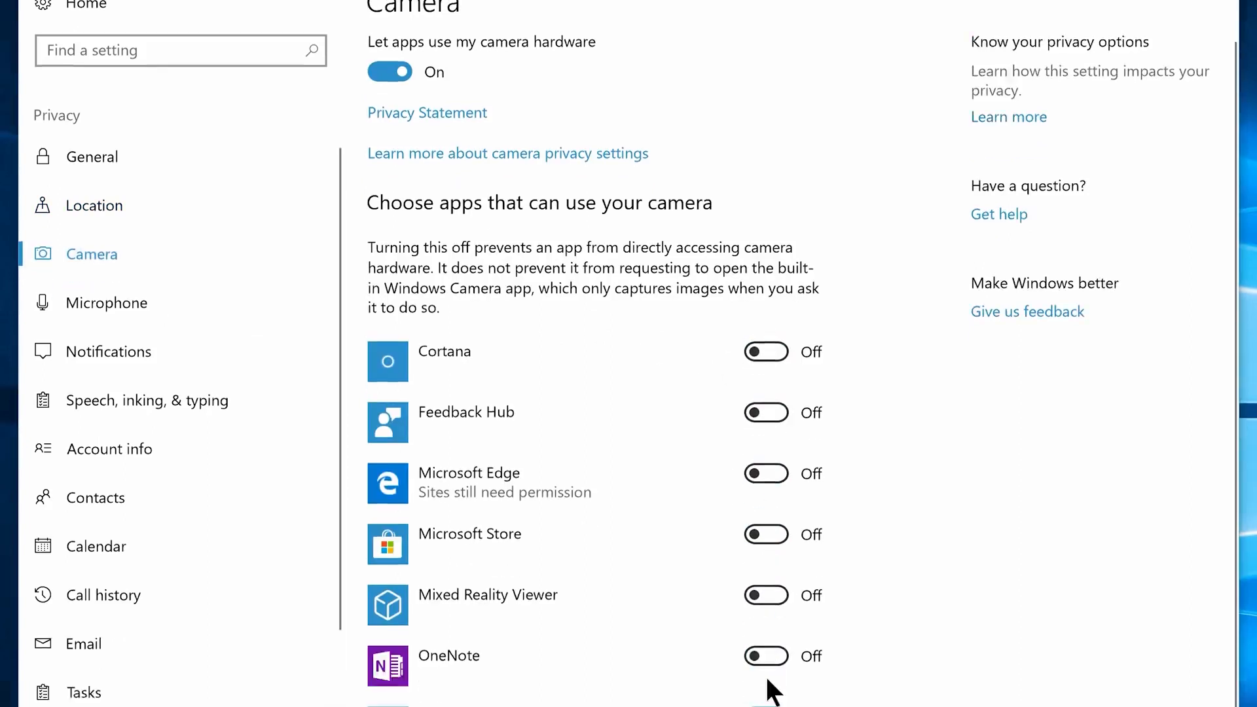
left_click(766, 613)
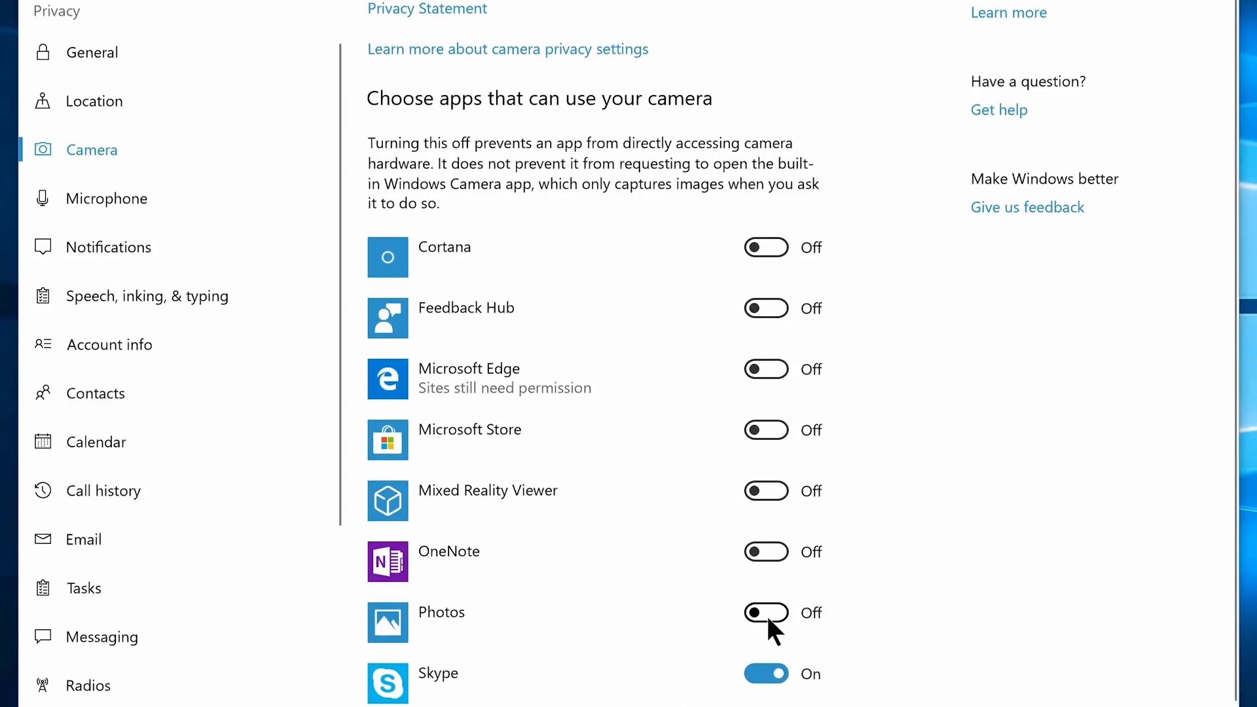
Turn off microphone access for Feedback Hub, Messaging, Microsoft account, Microsoft Edge, Microsoft Store, Mixed Reality Viewer, OneNote and Photos
left_click(114, 196)
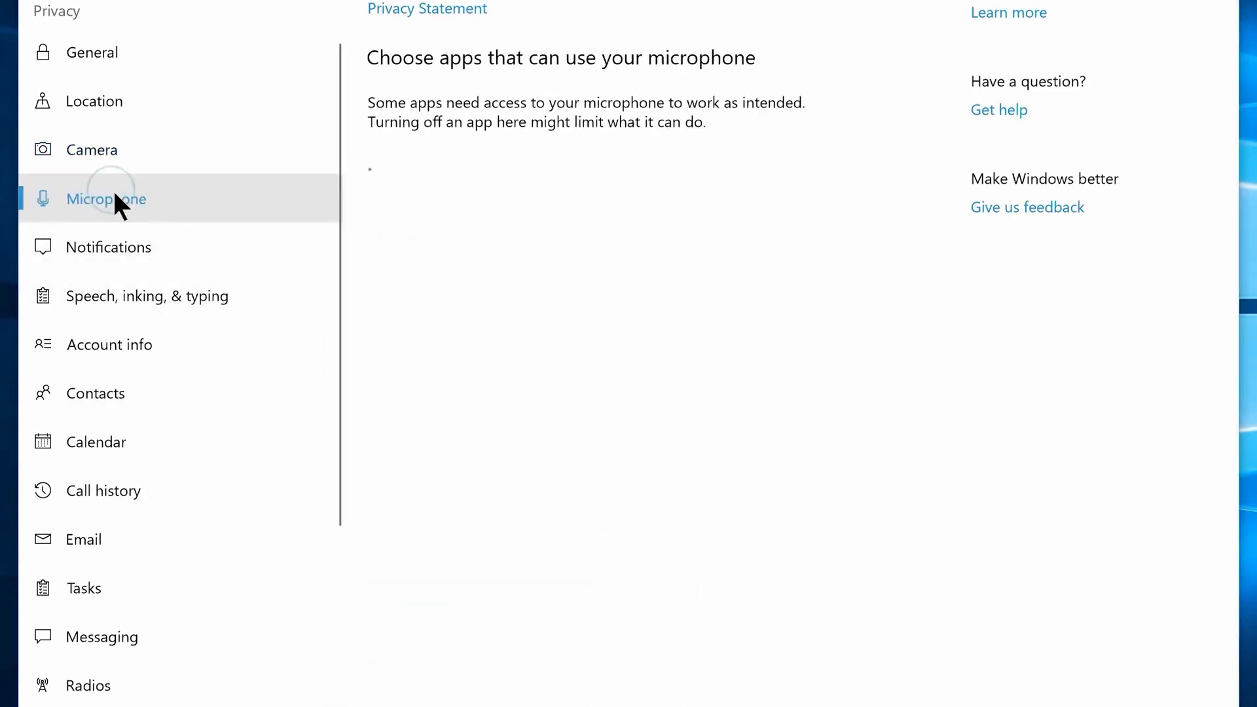
left_click(761, 166)
left_click(764, 227)
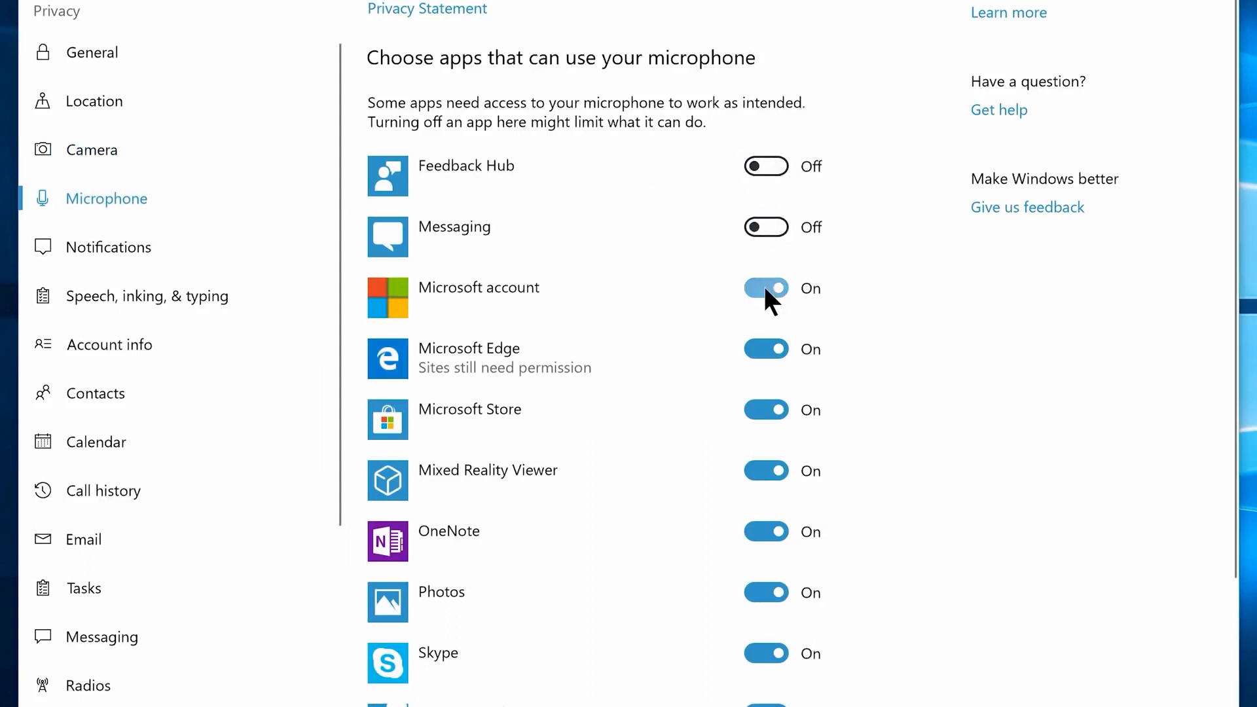
left_click(763, 288)
left_click(764, 349)
left_click(765, 410)
left_click(765, 471)
left_click(765, 532)
left_click(763, 593)
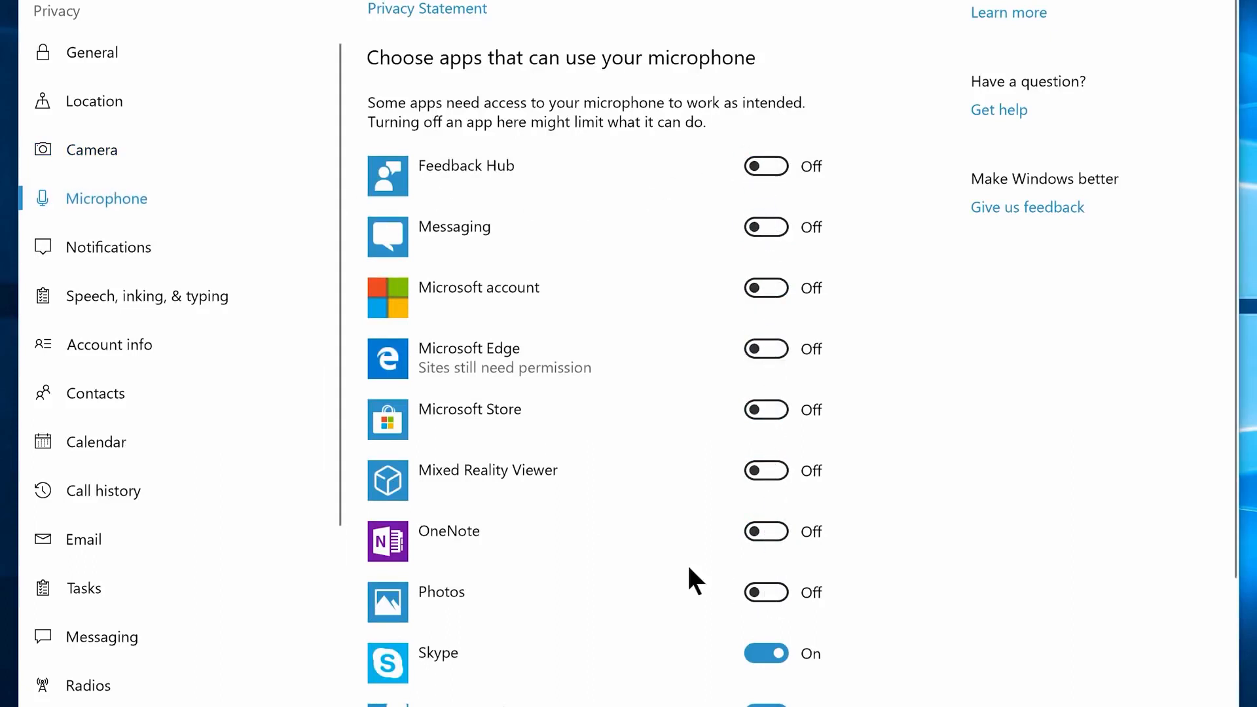
Turn off contacts access for Maps, Photos, Skype, Voice Recorder and Xbox in the Contacts privacy settings
left_click(140, 391)
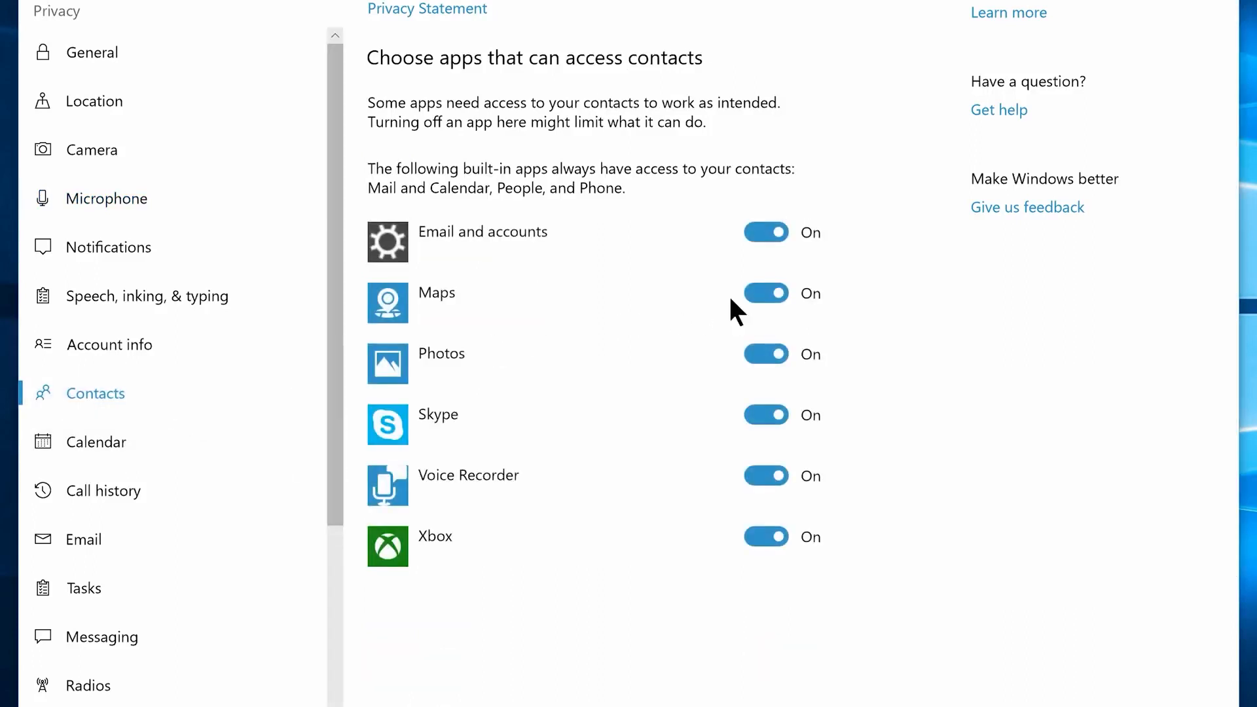
left_click(763, 294)
left_click(764, 354)
left_click(763, 415)
left_click(761, 475)
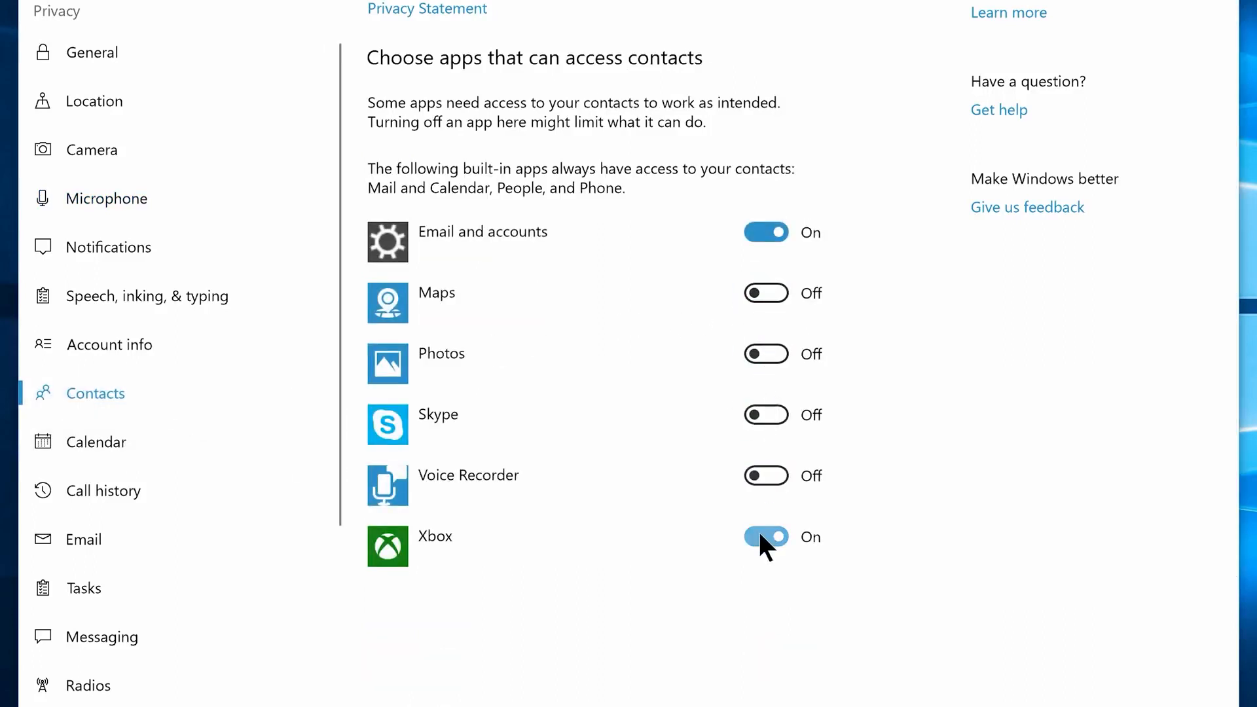
left_click(760, 536)
Turn off app access to the calendar and to the call history in the privacy settings
left_click(137, 444)
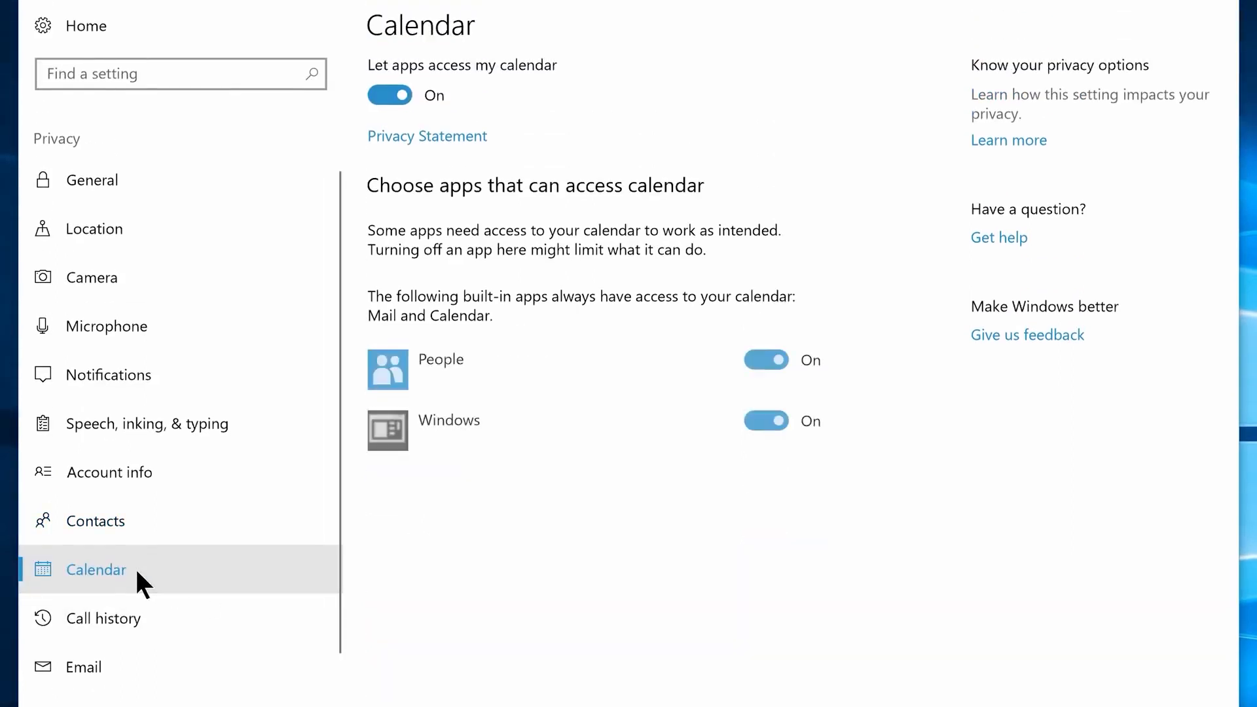
left_click(388, 95)
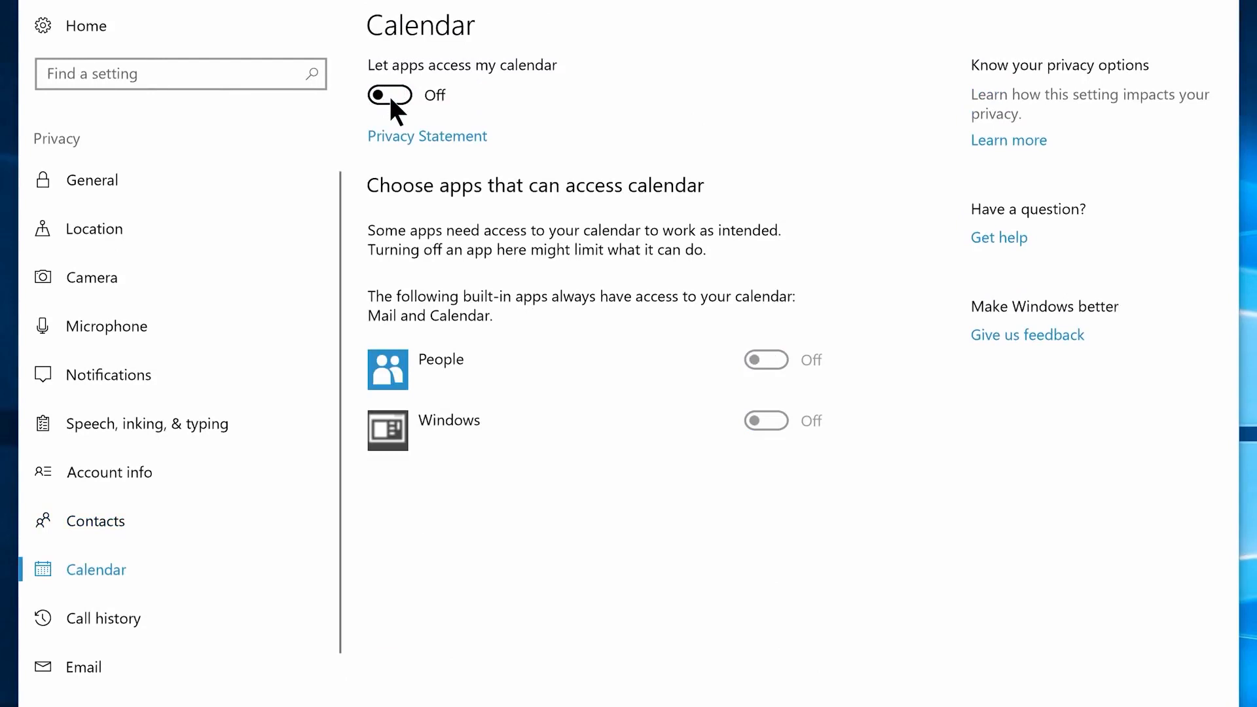
left_click(92, 613)
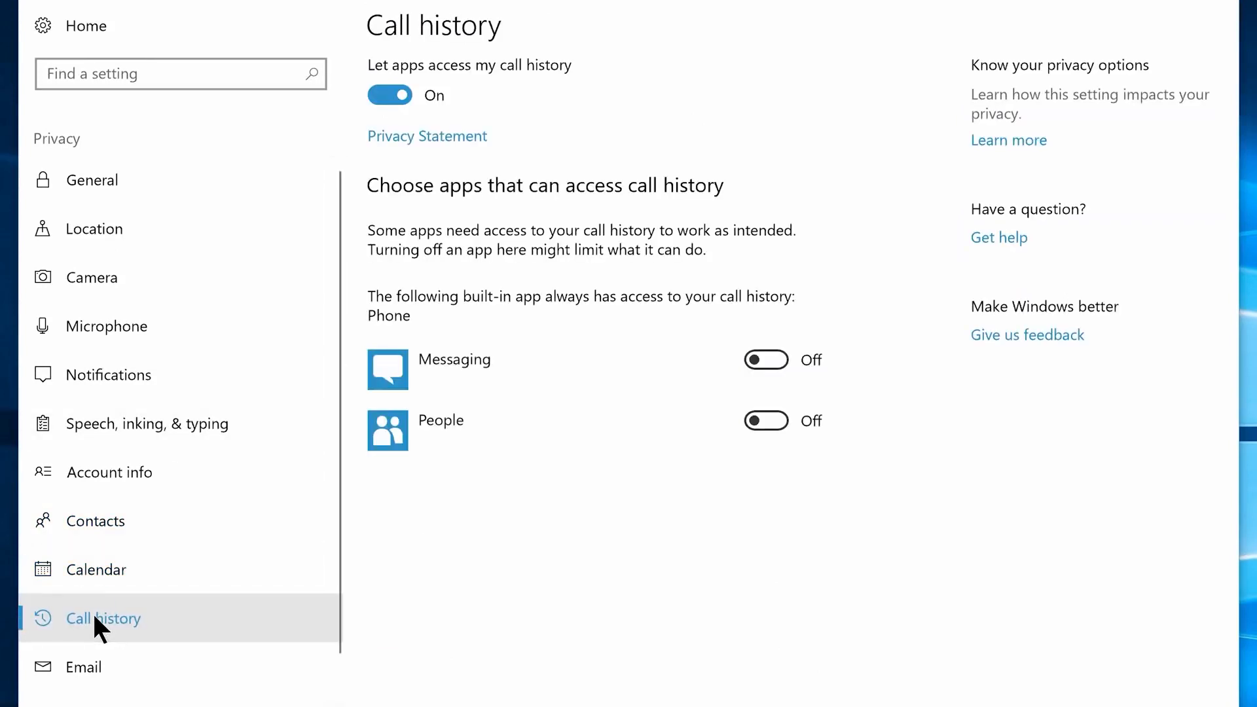
left_click(384, 97)
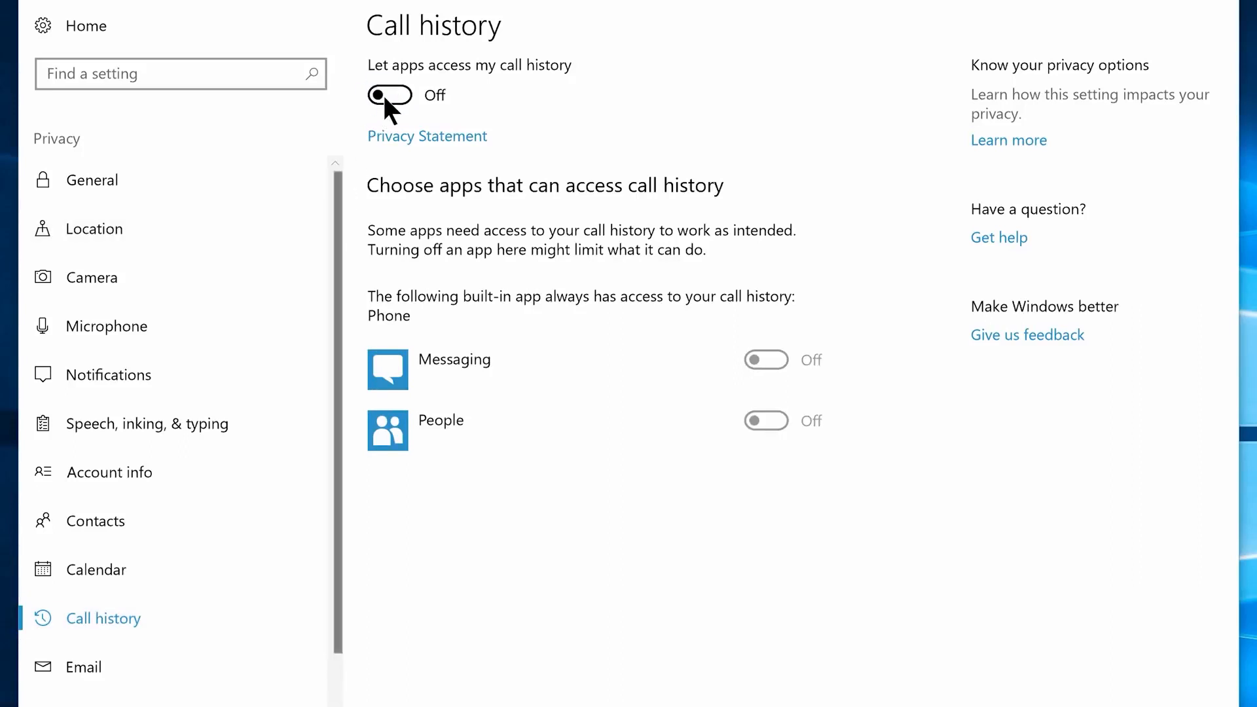
Turn off letting apps access and send email and letting apps control radios in the privacy settings
left_click(117, 660)
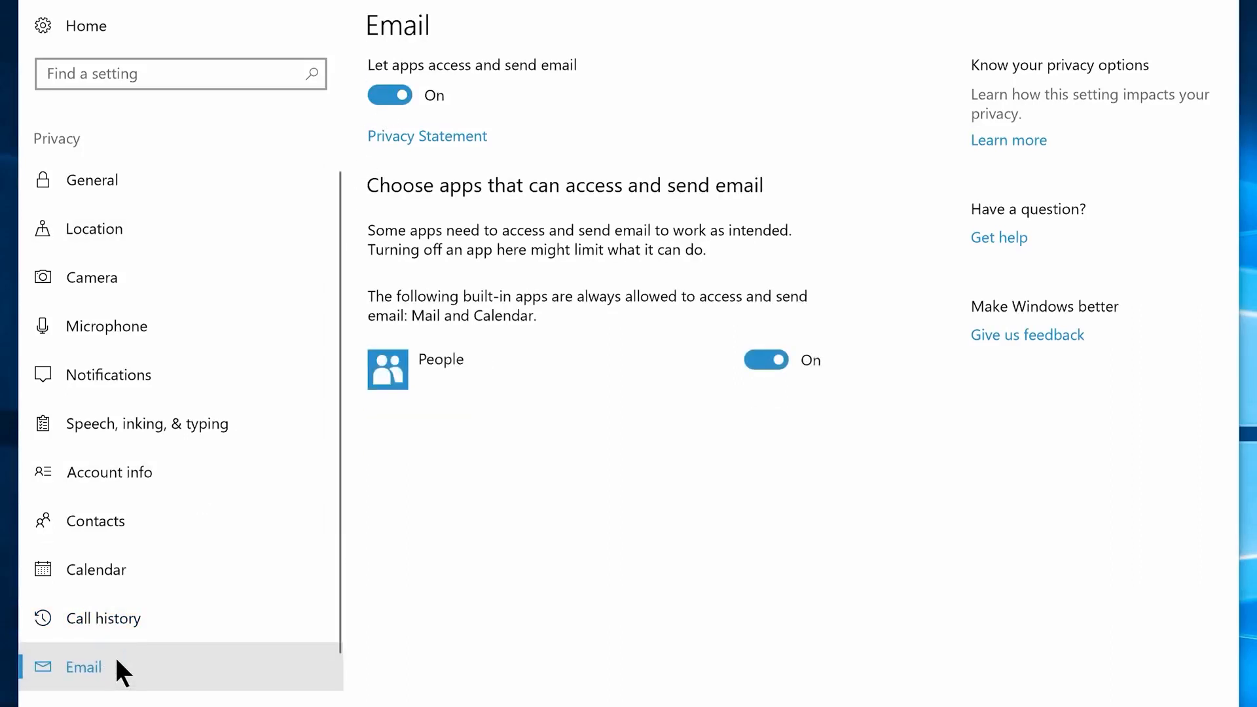
left_click(397, 94)
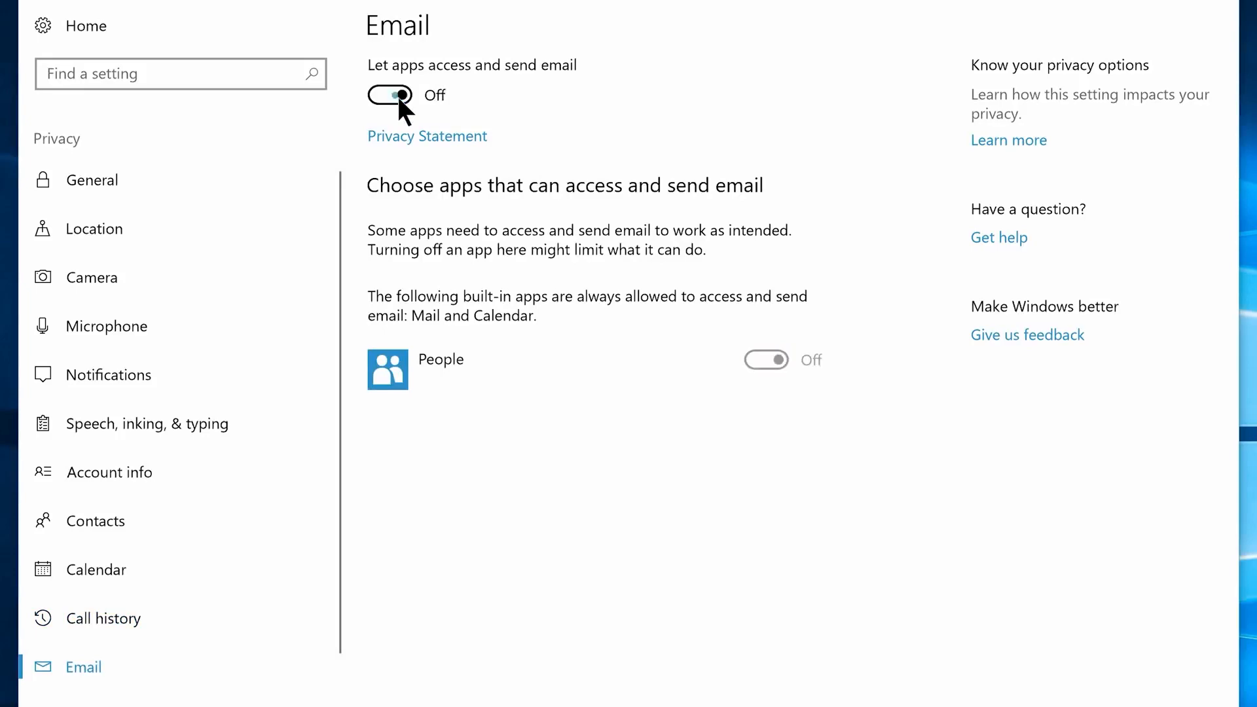
scroll(171, 394, "down", 3)
left_click(111, 652)
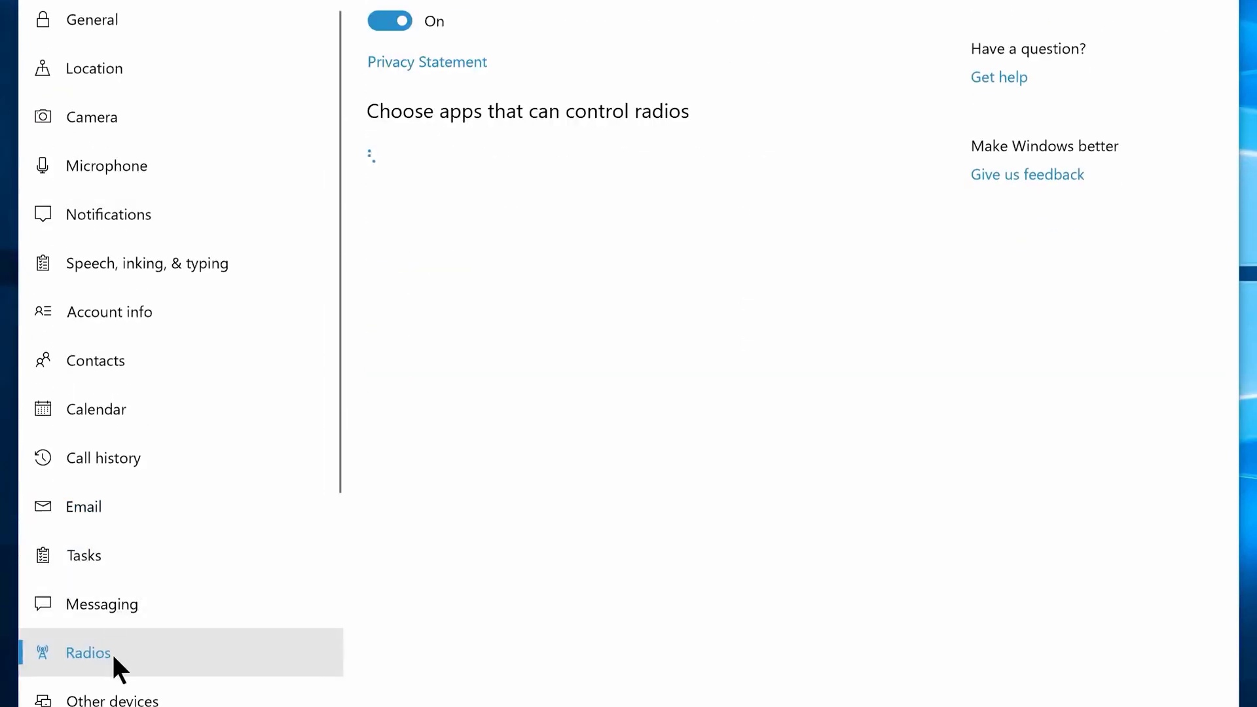
scroll(214, 465, "up", 1)
left_click(400, 53)
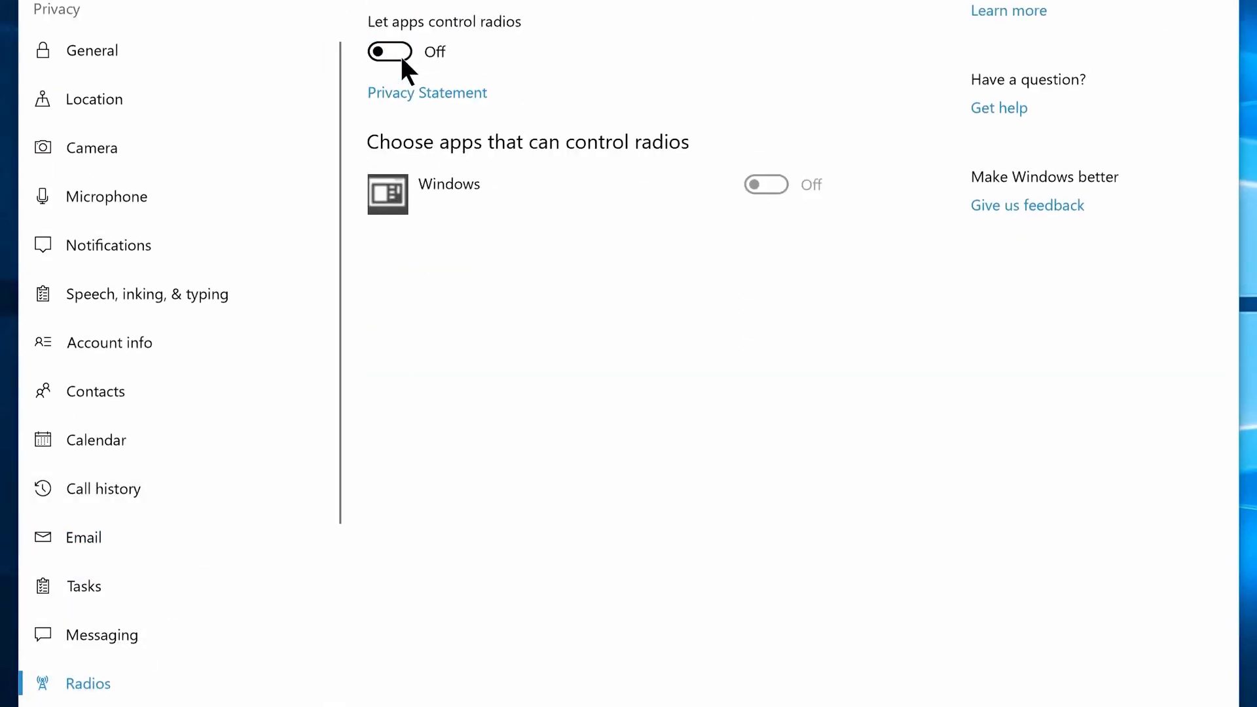
Set the diagnostic data sent to Microsoft to Basic in the Feedback & diagnostics settings
scroll(133, 488, "down", 5)
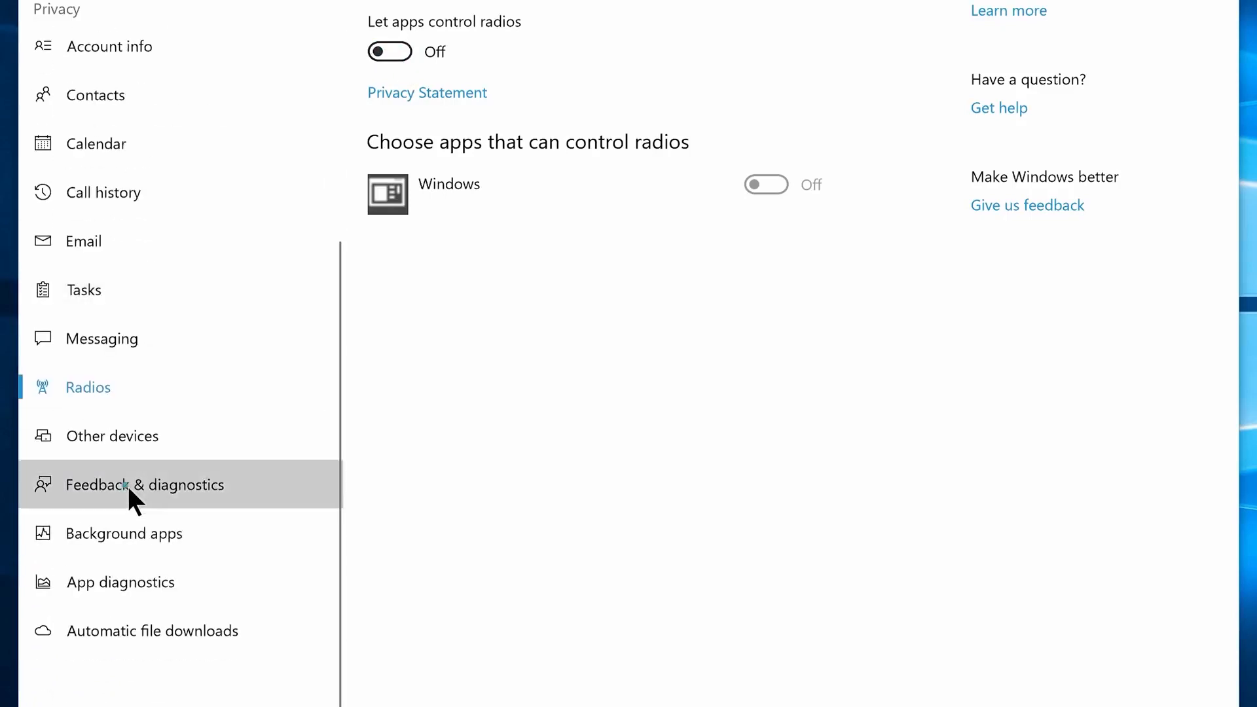
left_click(129, 488)
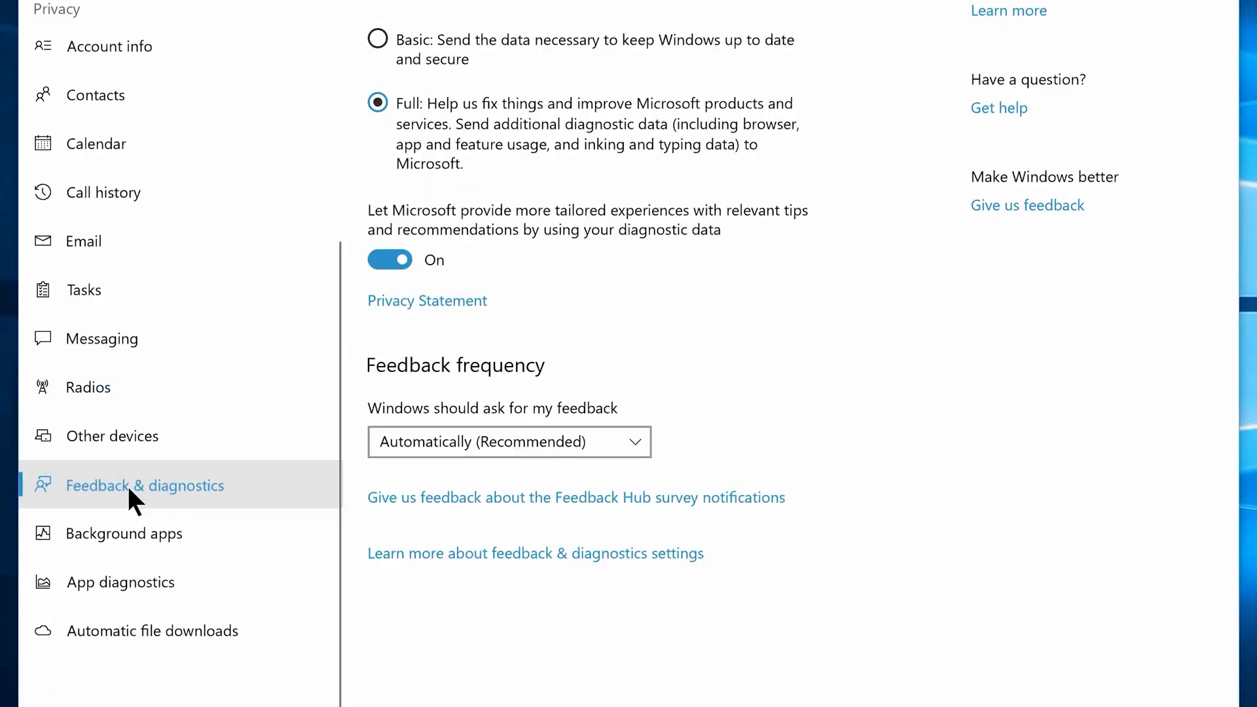
left_click(376, 39)
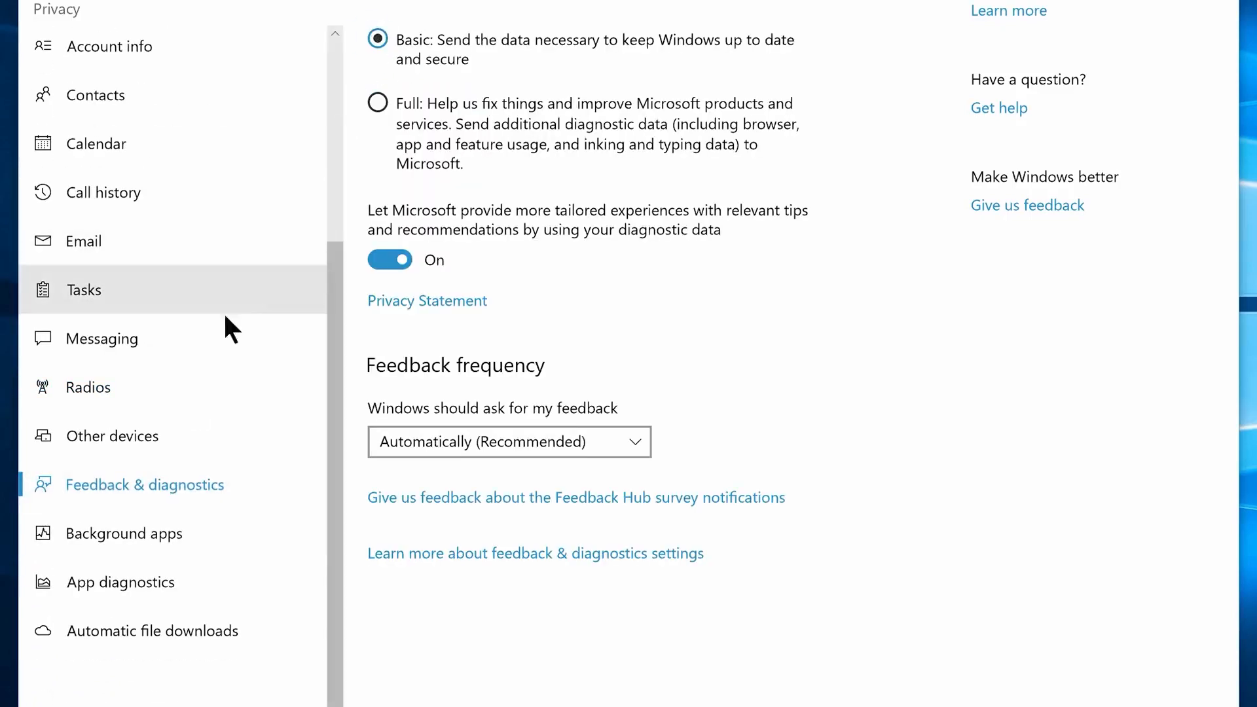
In the Background apps settings, turn off Calculator, Camera, Connect, Feedback Hub, Get Help and Groove Music
left_click(104, 541)
left_click(764, 312)
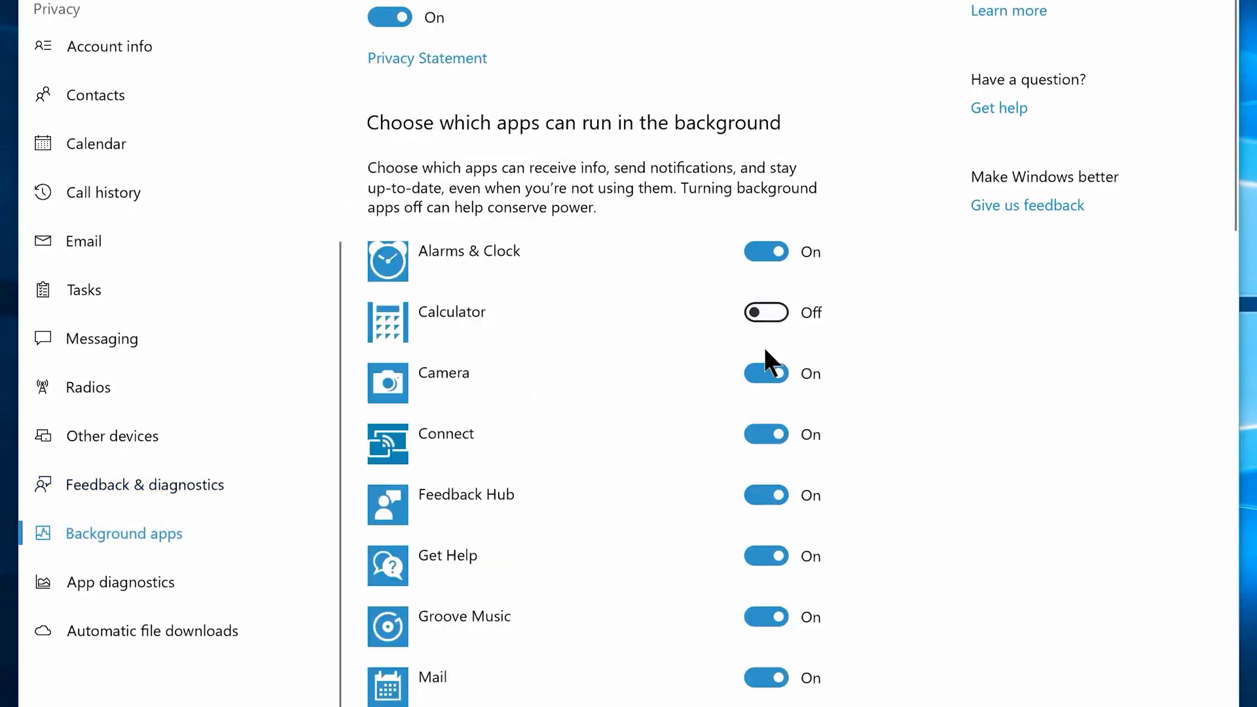
left_click(763, 371)
left_click(763, 435)
left_click(764, 494)
left_click(764, 556)
left_click(763, 615)
Turn off background activity for further unneeded apps down to Mixed Reality Viewer, including Microsoft Store
scroll(763, 524, "down", 5)
left_click(766, 371)
left_click(766, 432)
left_click(766, 493)
left_click(766, 553)
left_click(766, 674)
Turn off background activity for Mobile Plans, Movies & TV, Paint 3D, People, Photos, Print 3D, Skype, Sticky Notes, Tips, Voice Recorder, Weather and Xbox
scroll(753, 675, "down", 5)
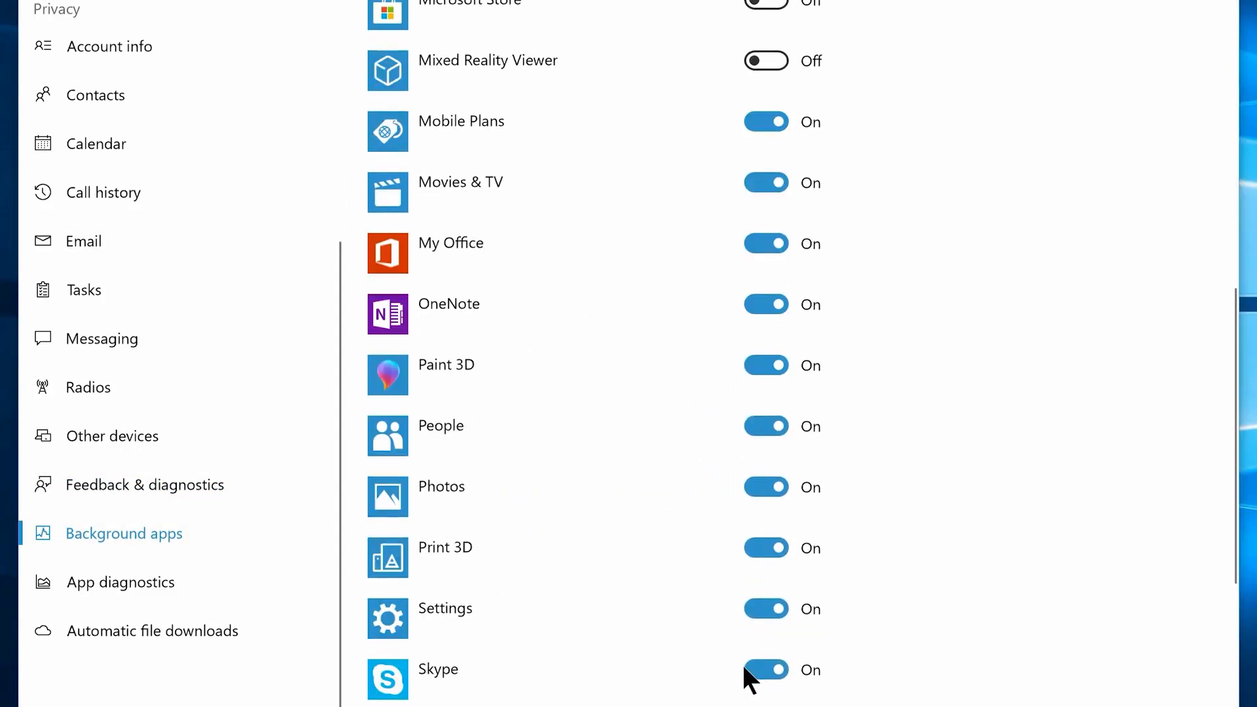
left_click(766, 121)
left_click(766, 181)
left_click(760, 300)
left_click(760, 421)
left_click(760, 482)
left_click(759, 543)
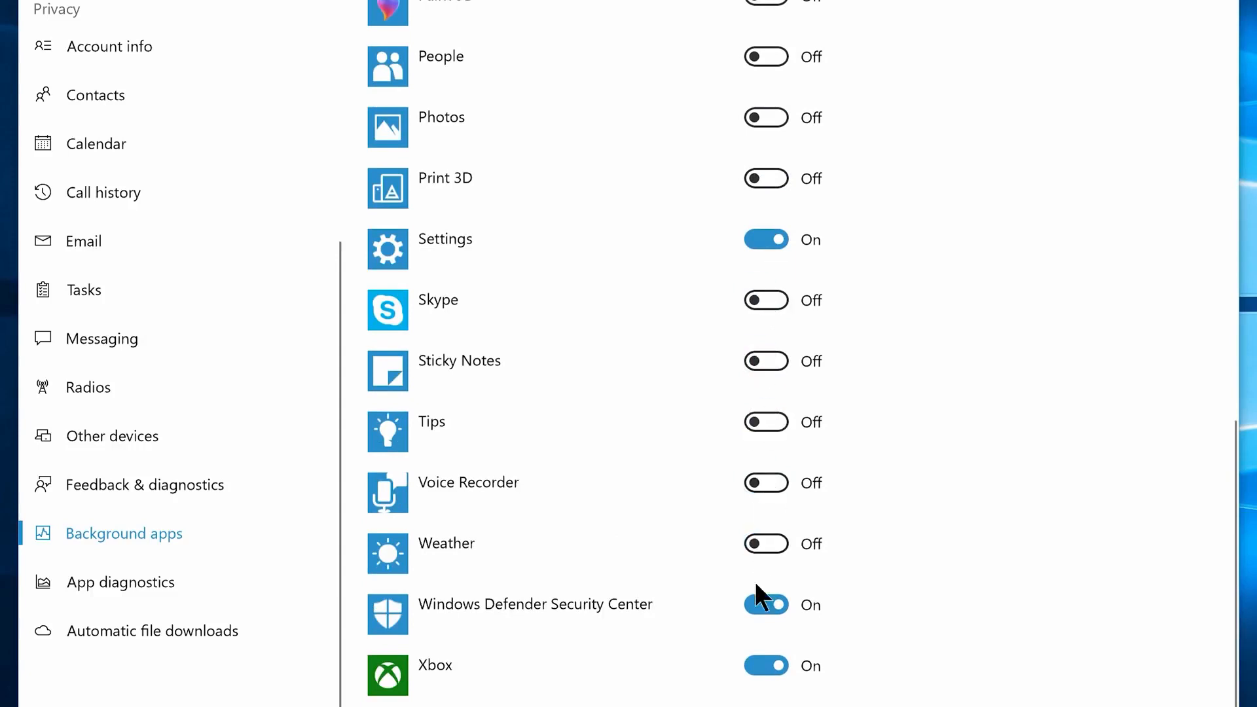
left_click(760, 666)
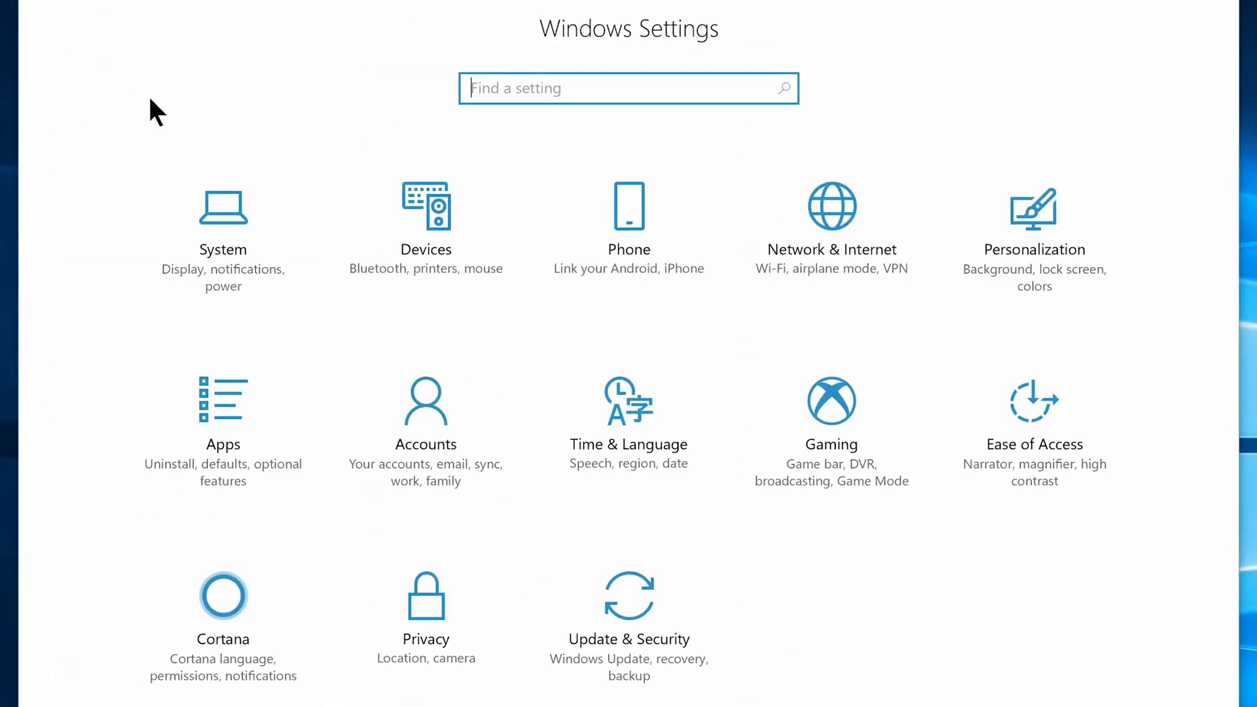
In the system notification settings, turn off lock screen notifications, lock screen reminders and VoIP calls, and hiding notifications while duplicating the screen
left_click(221, 213)
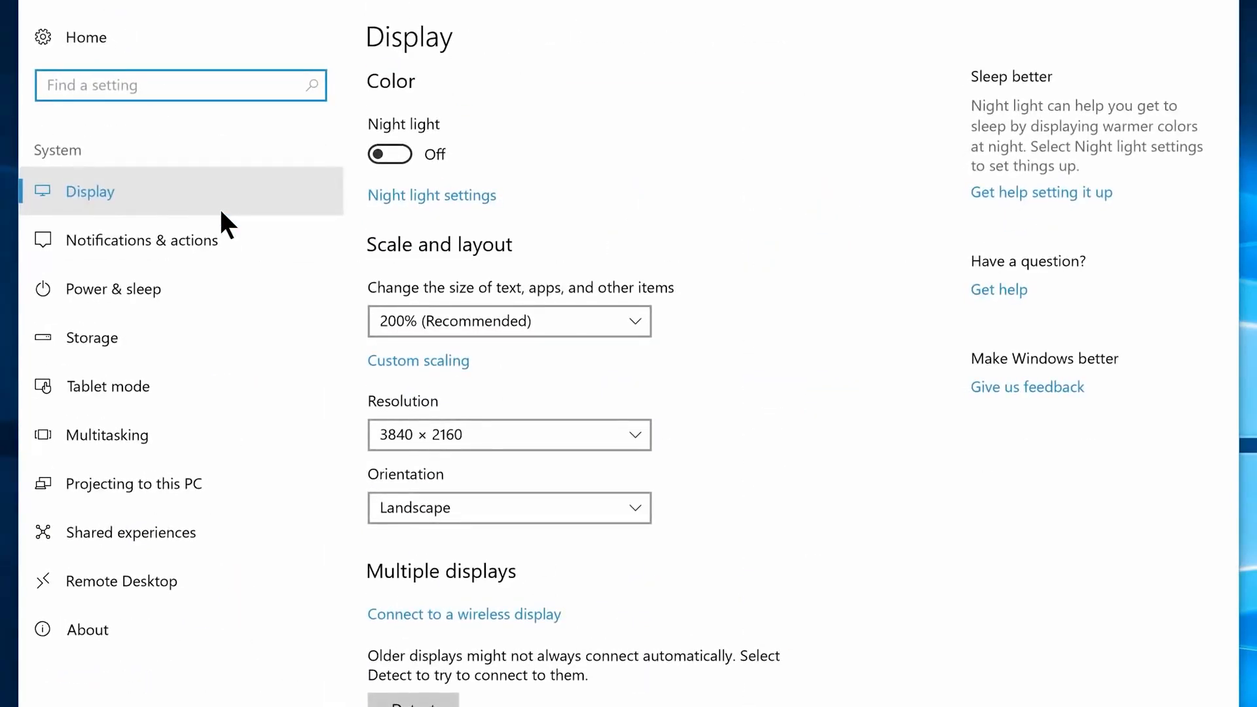
left_click(222, 221)
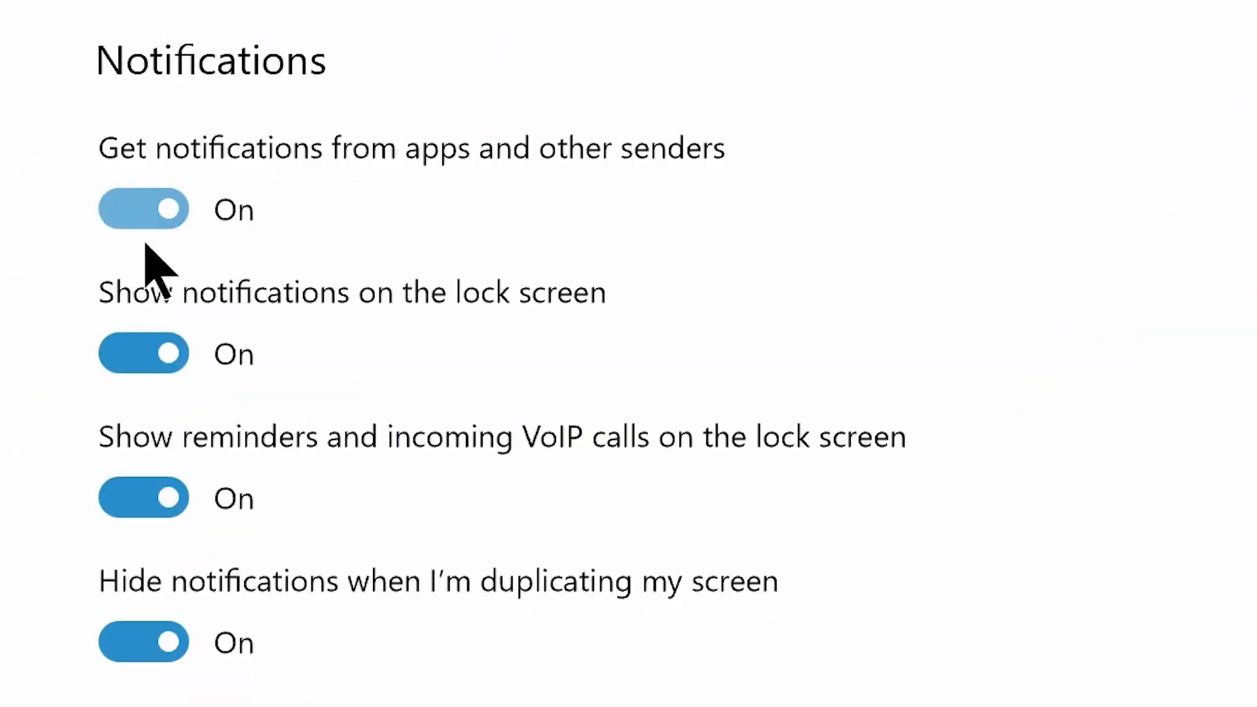
left_click(396, 621)
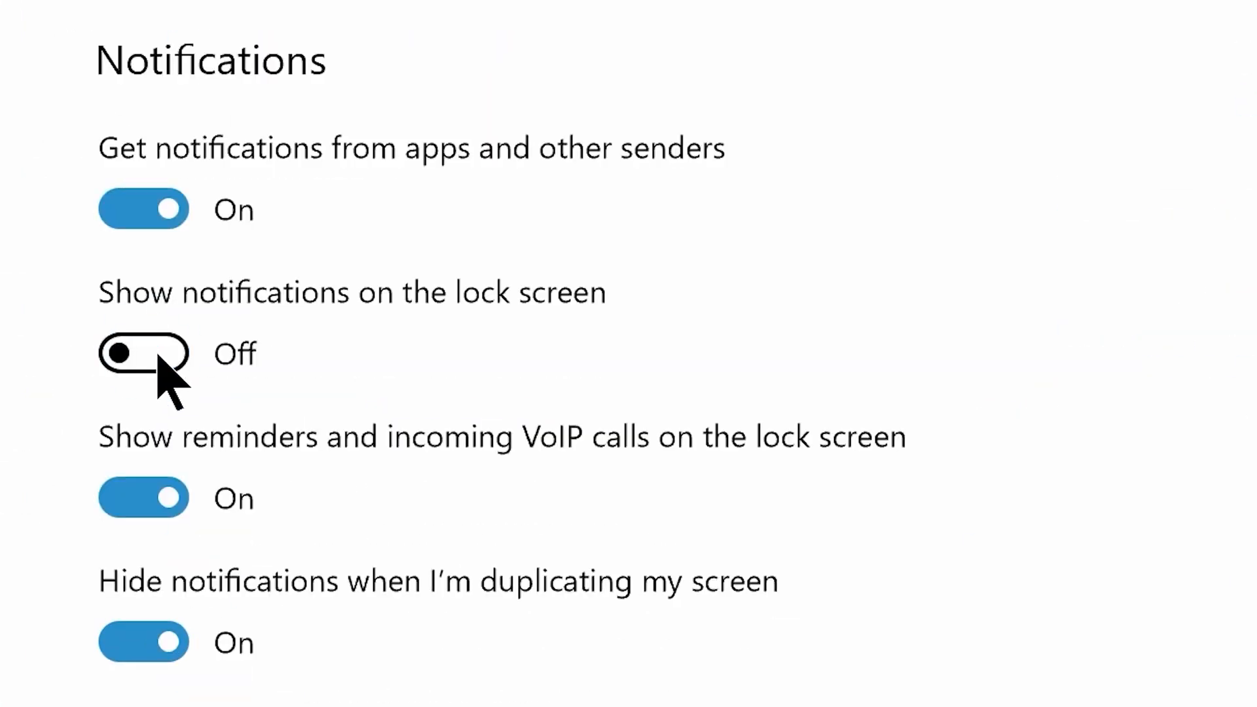
left_click(154, 499)
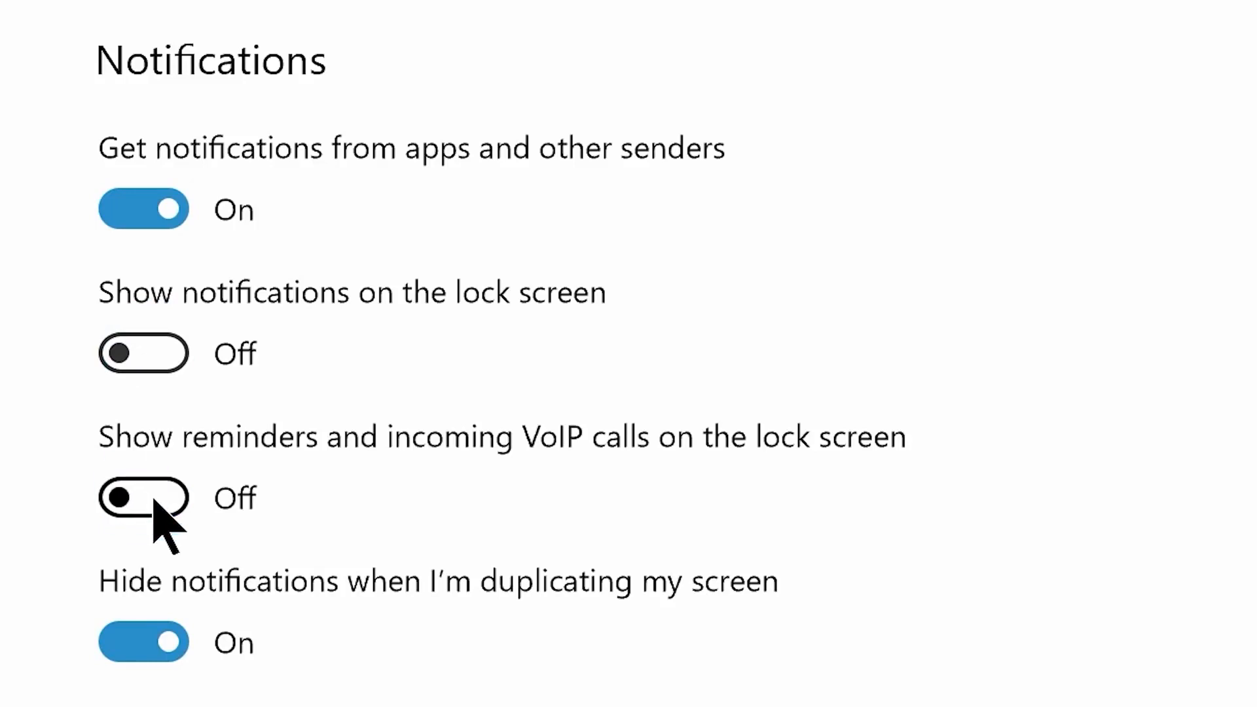
left_click(154, 644)
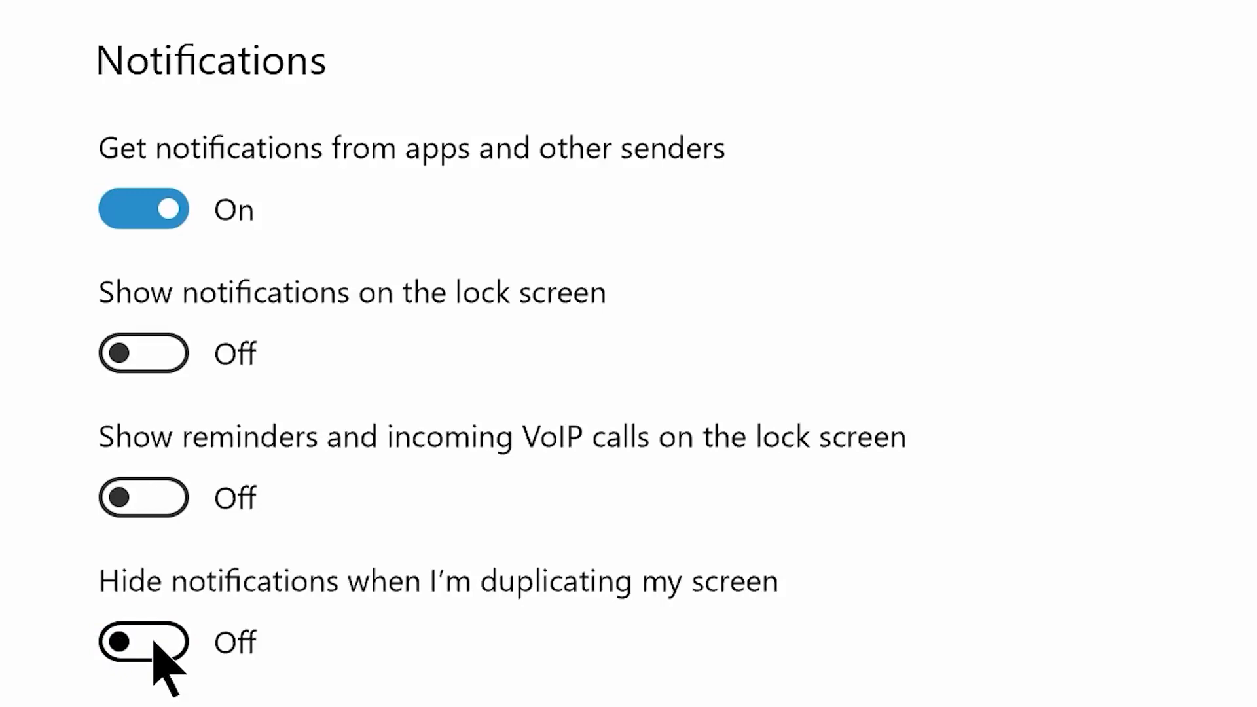
Turn off notifications from Settings, Security and Maintenance, OneDrive, Java Update Checker, Cortana and AutoPlay
scroll(391, 642, "down", 8)
left_click(745, 579)
left_click(745, 497)
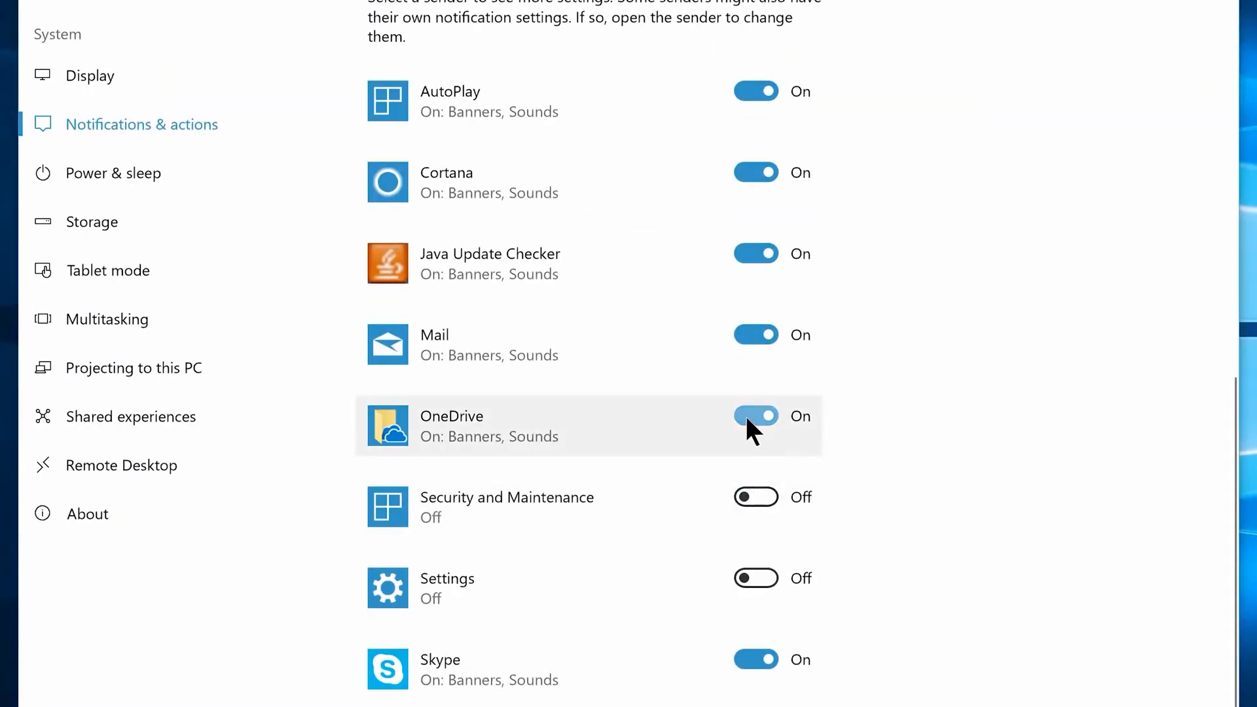
left_click(745, 416)
left_click(745, 252)
left_click(747, 171)
left_click(747, 90)
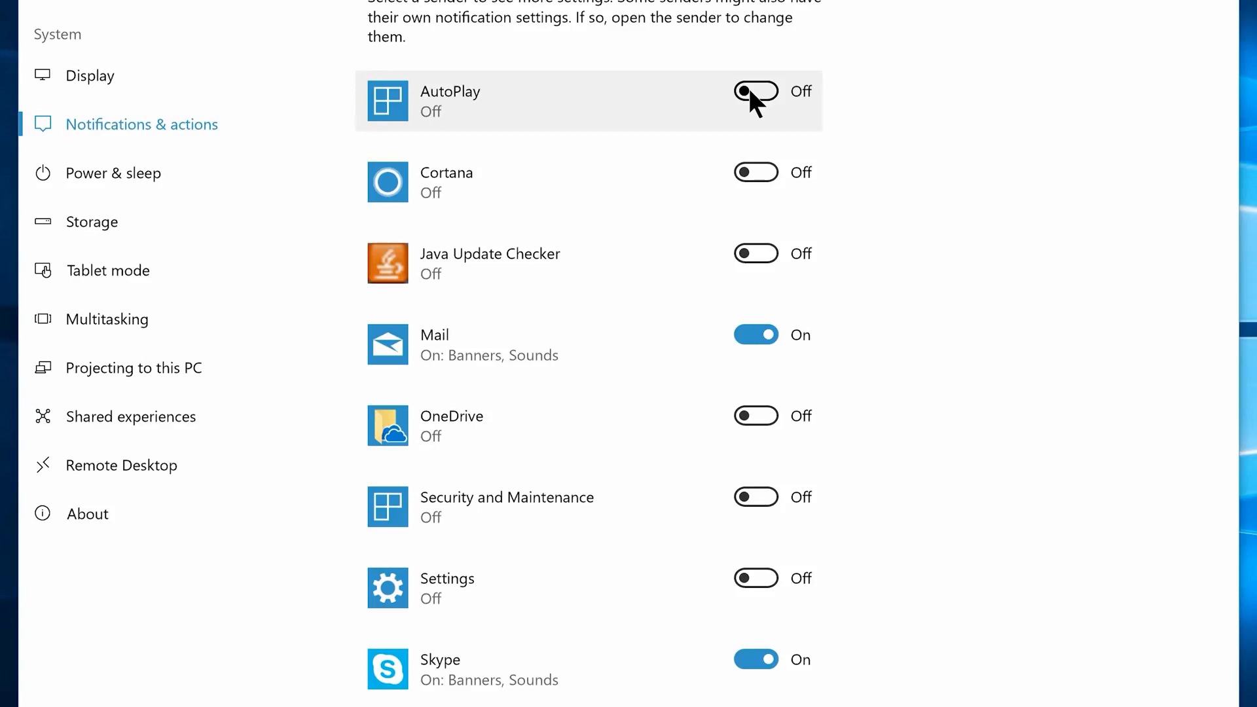
In the Game bar settings, turn off recording and broadcasting with Game bar and showing it in verified full screen games
left_click(84, 37)
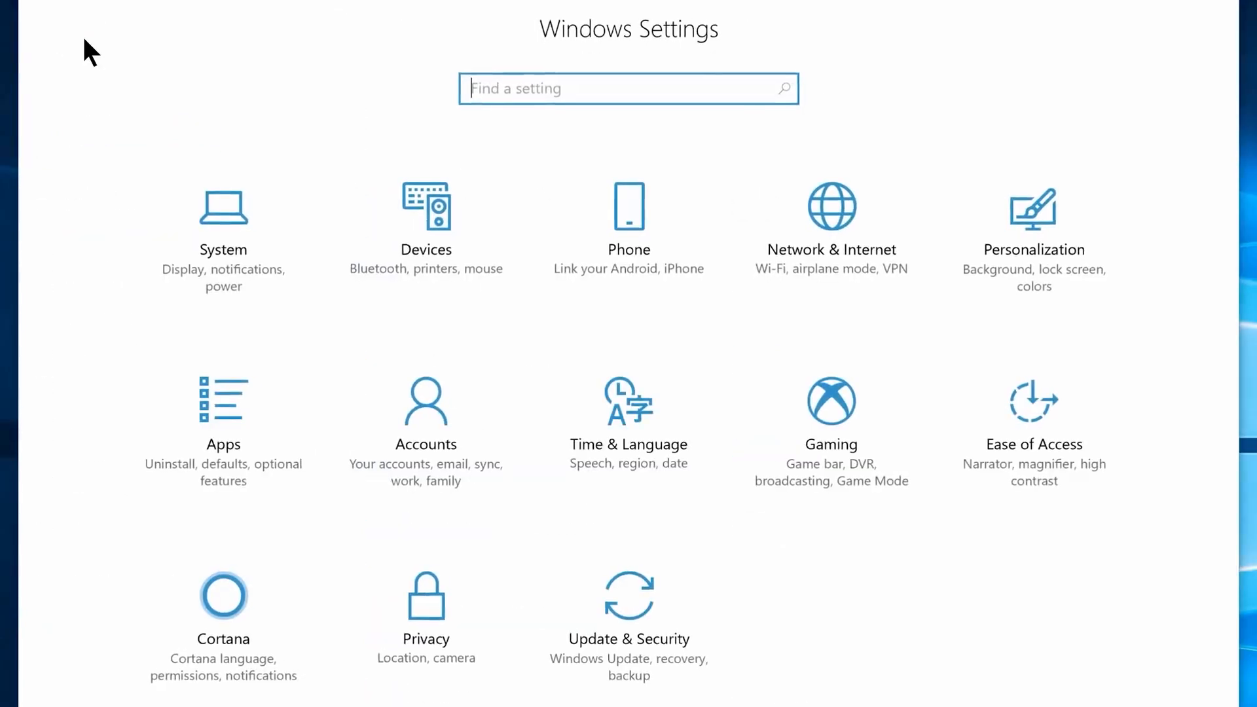
left_click(840, 450)
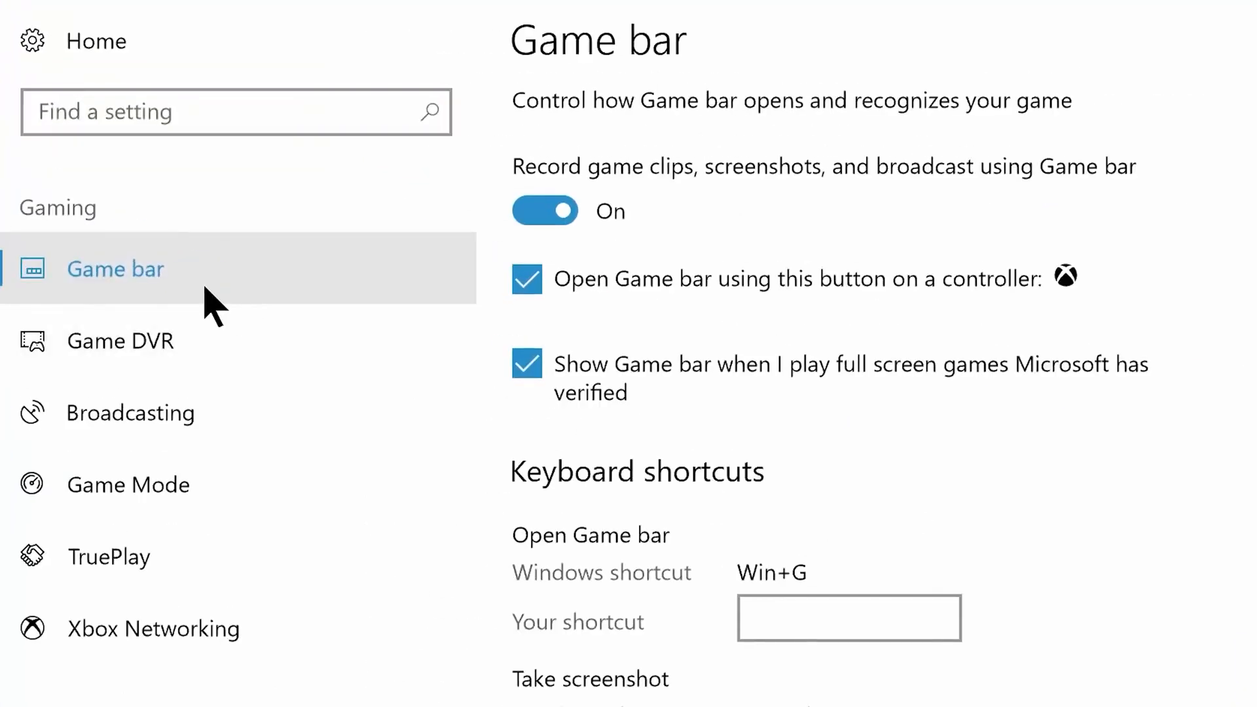
left_click(543, 219)
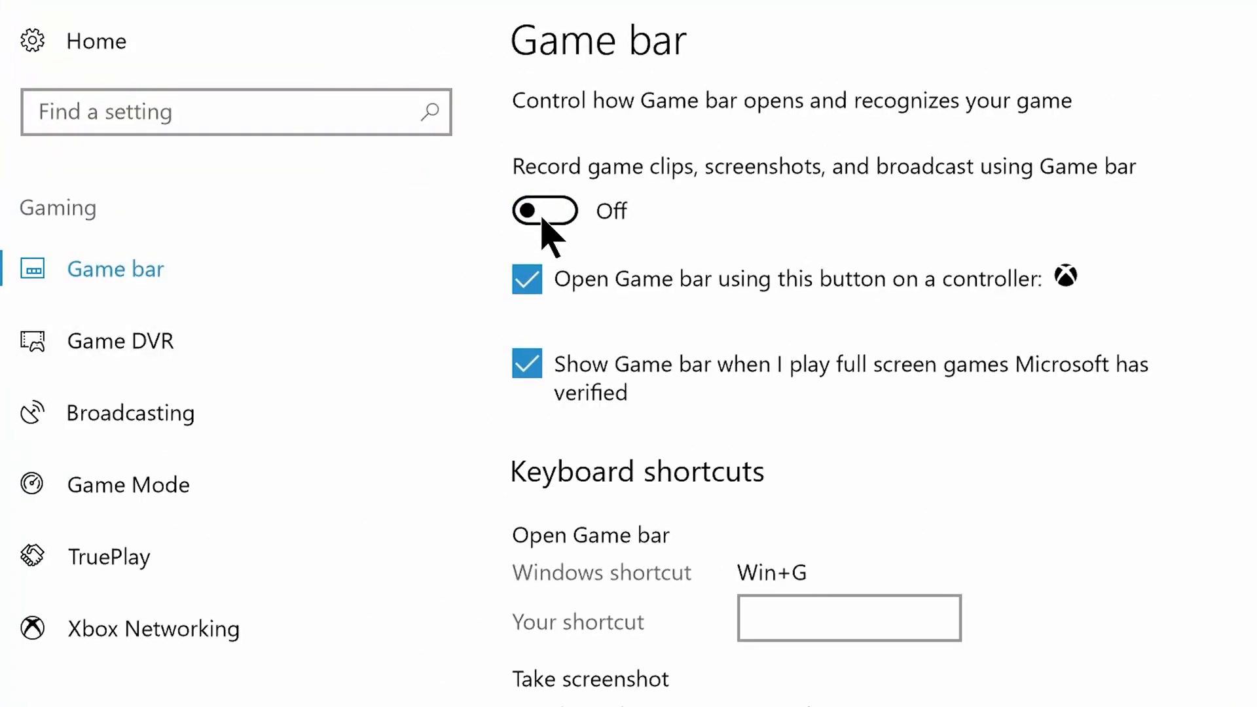
left_click(527, 367)
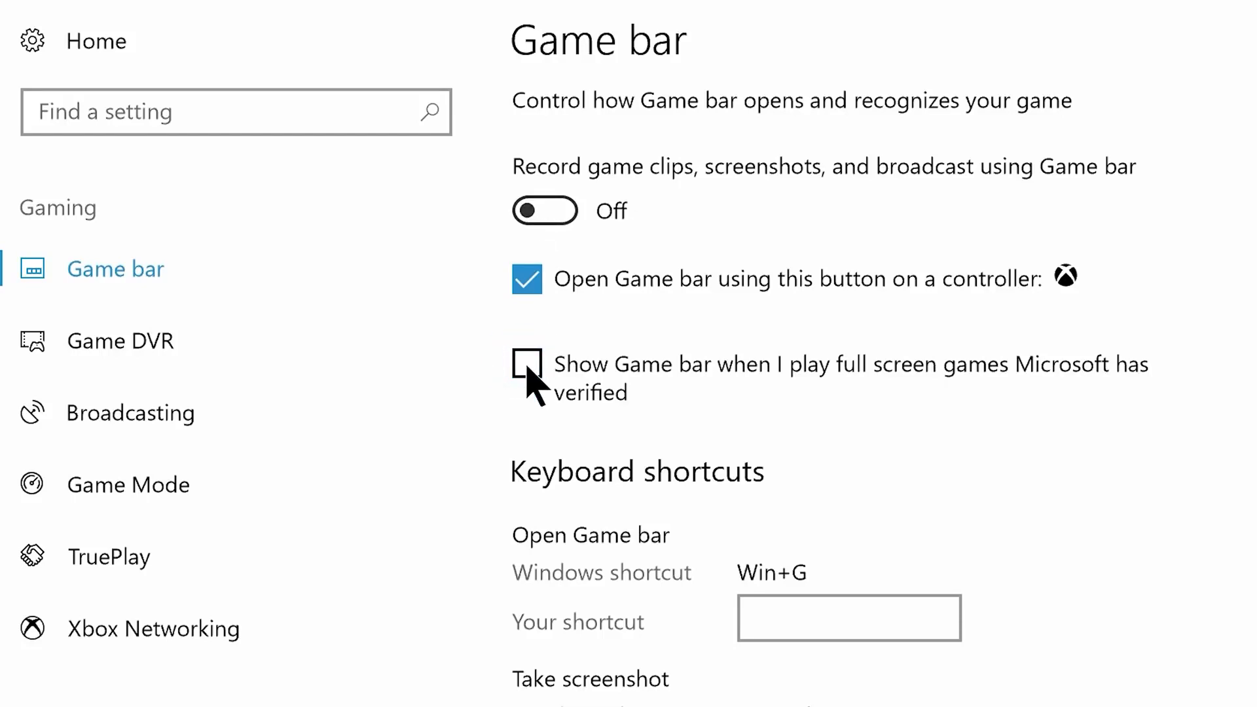
In the Game DVR settings, turn off background recording while playing a game and audio recording
left_click(196, 339)
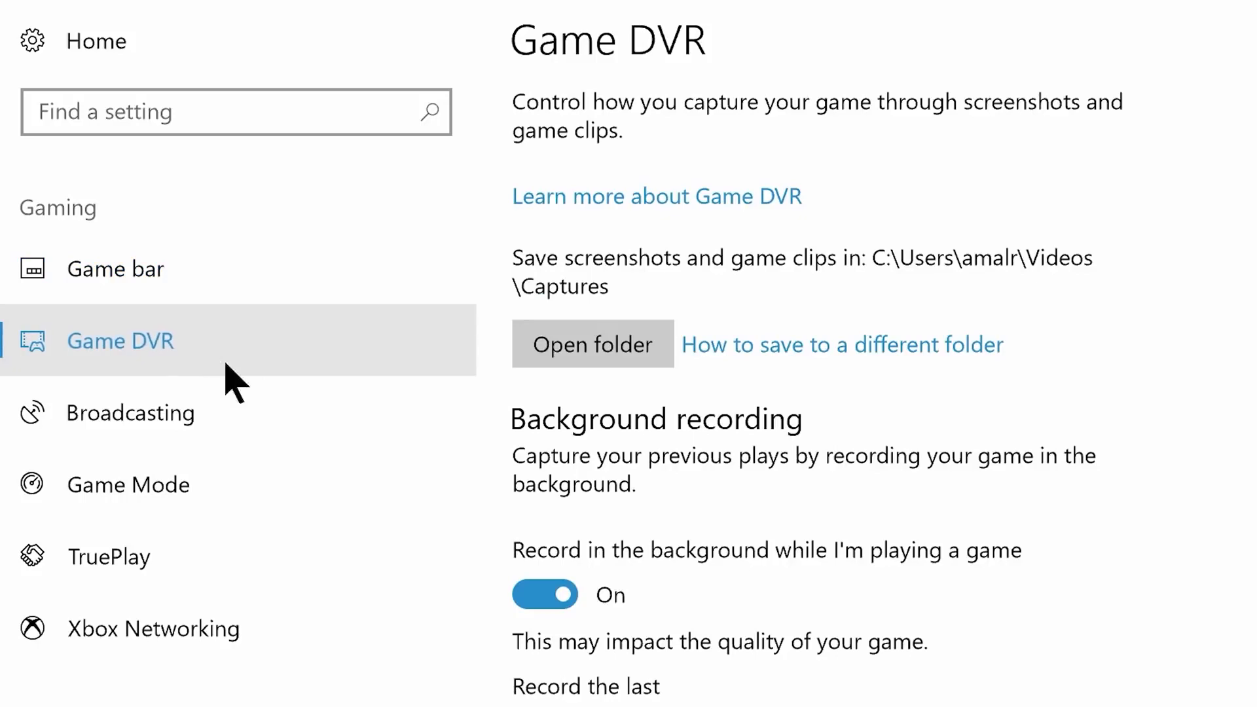
left_click(553, 595)
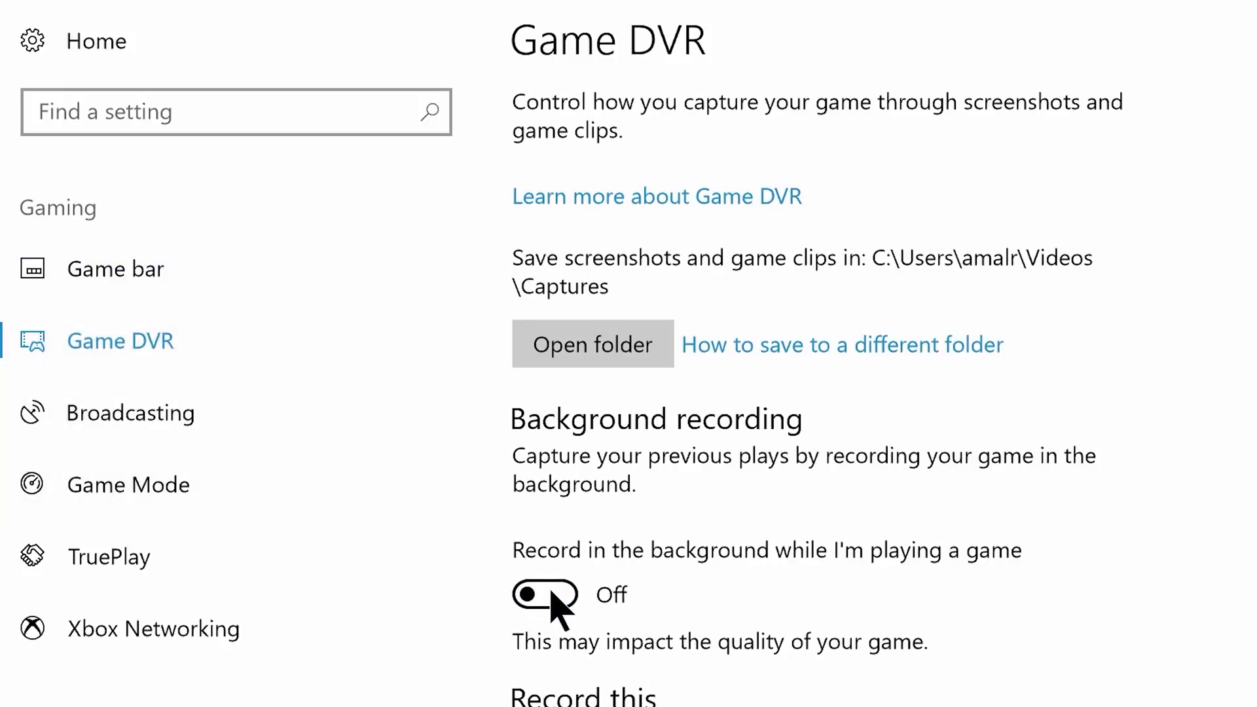
scroll(551, 592, "down", 5)
left_click(548, 593)
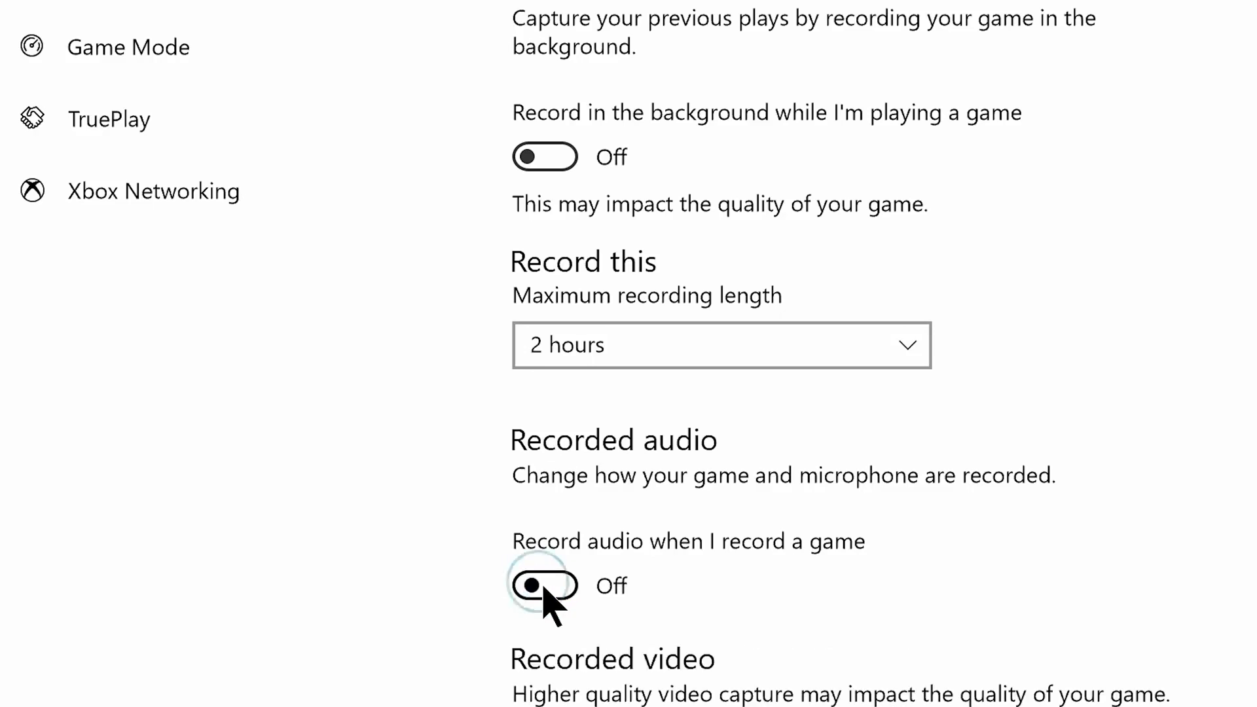
scroll(543, 588, "down", 6)
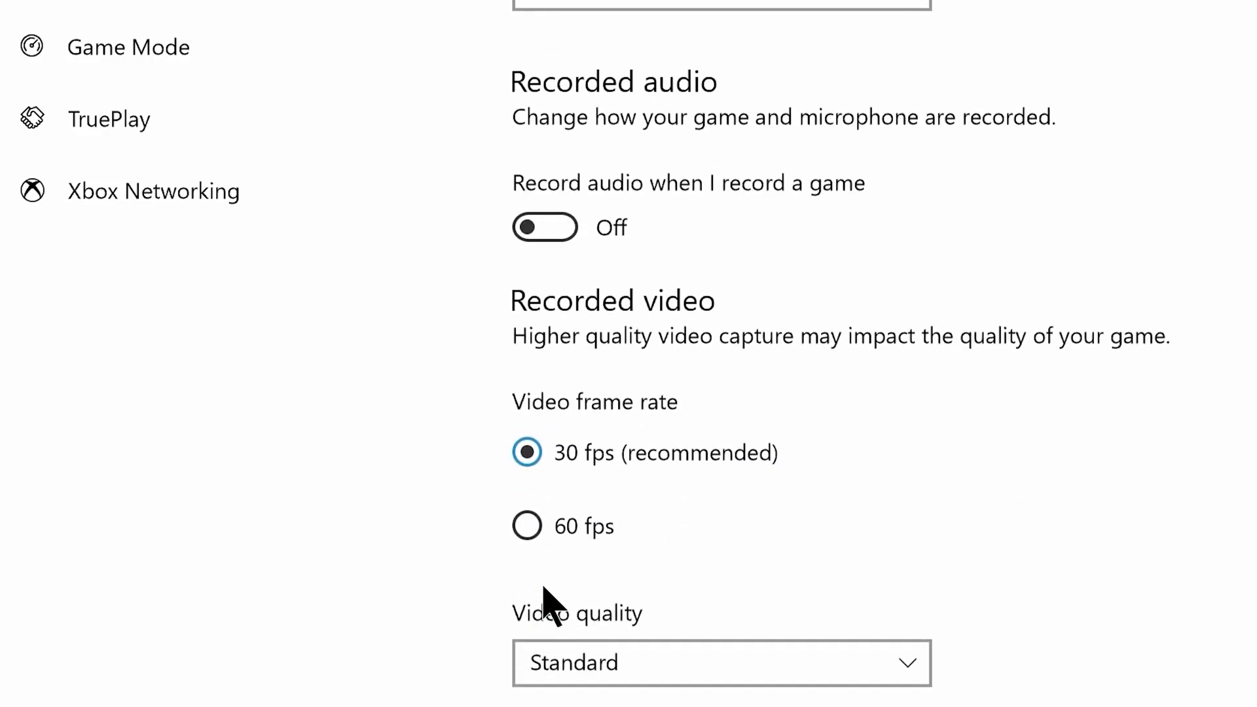
left_click(533, 641)
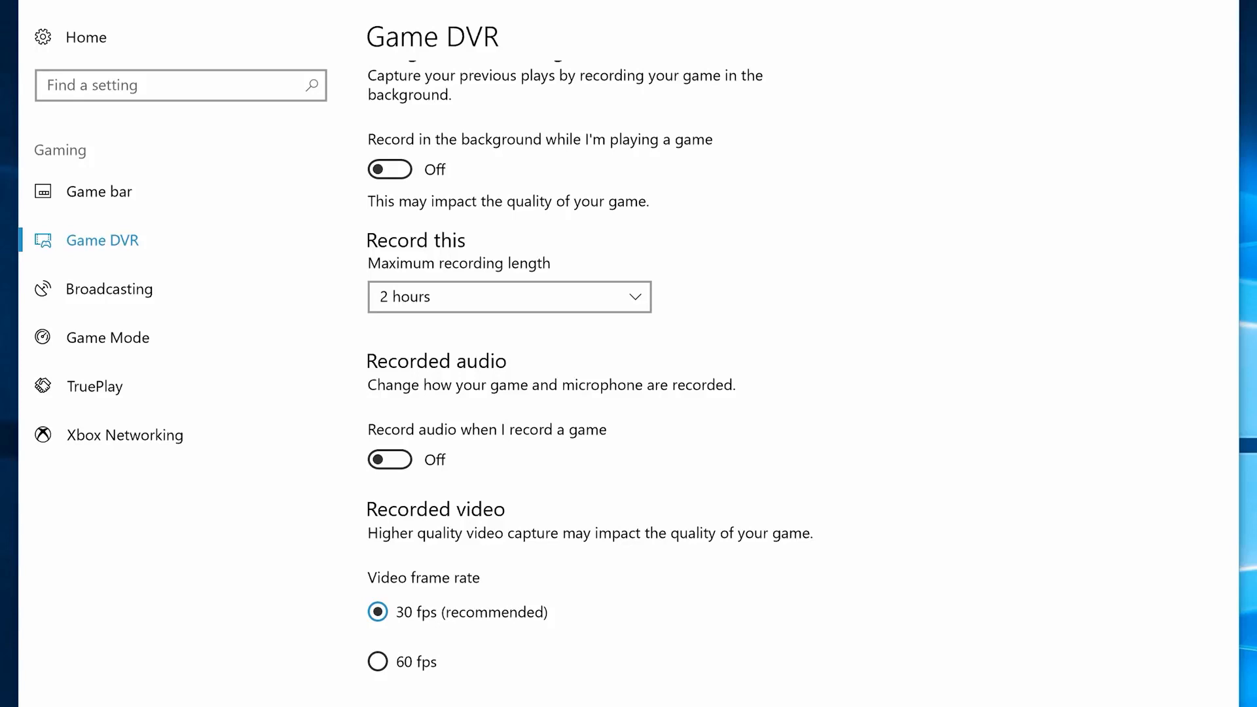
In the Broadcasting settings, turn off recording audio and capturing the mouse cursor in broadcasts
left_click(167, 292)
left_click(384, 230)
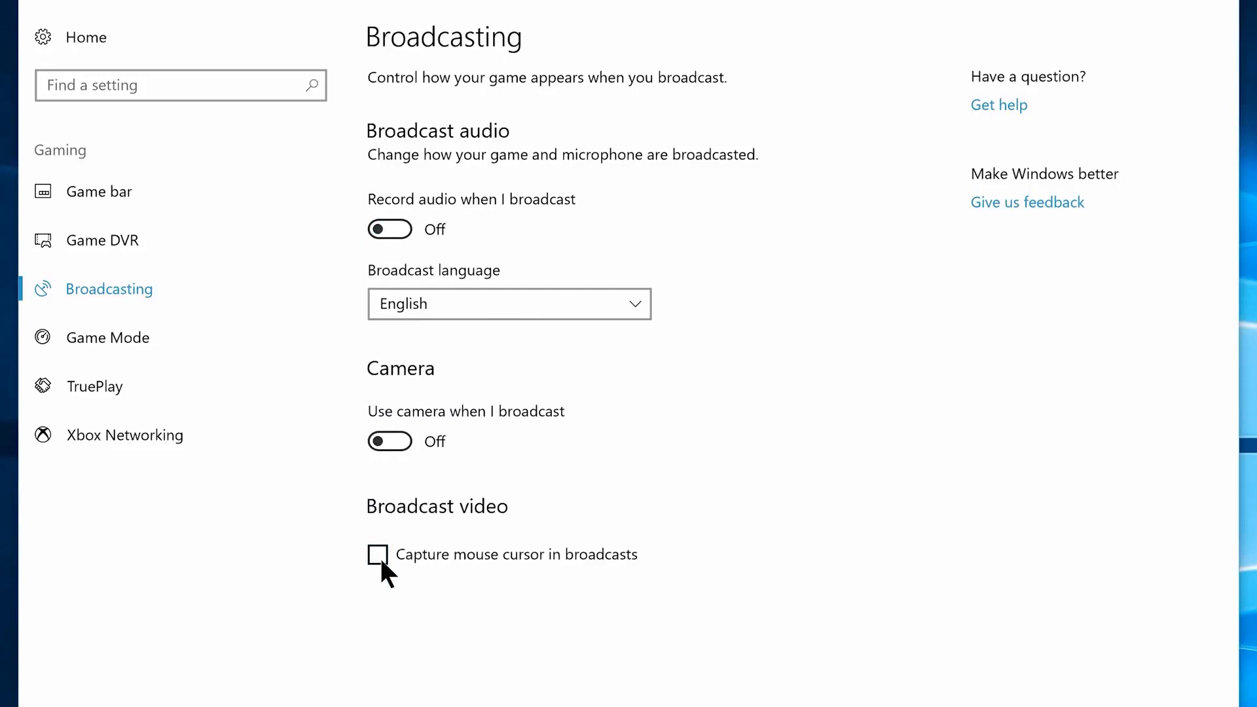
Turn off TruePlay in the Gaming settings
left_click(176, 386)
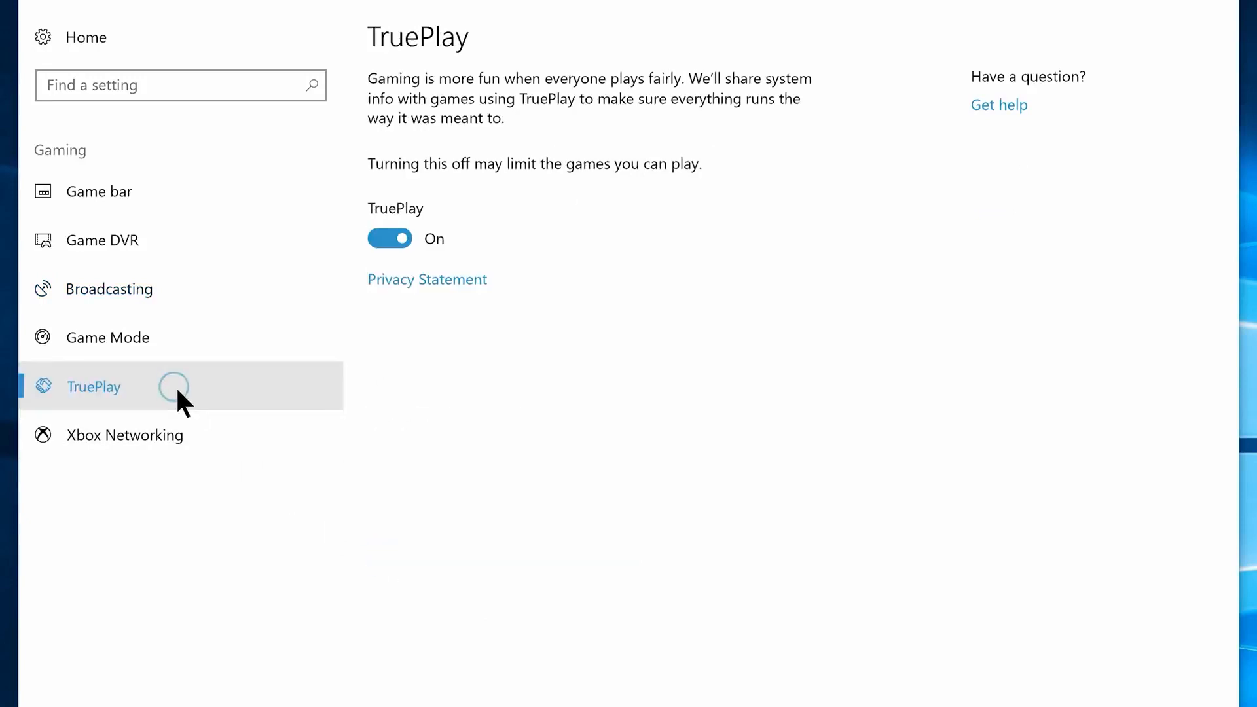
left_click(383, 238)
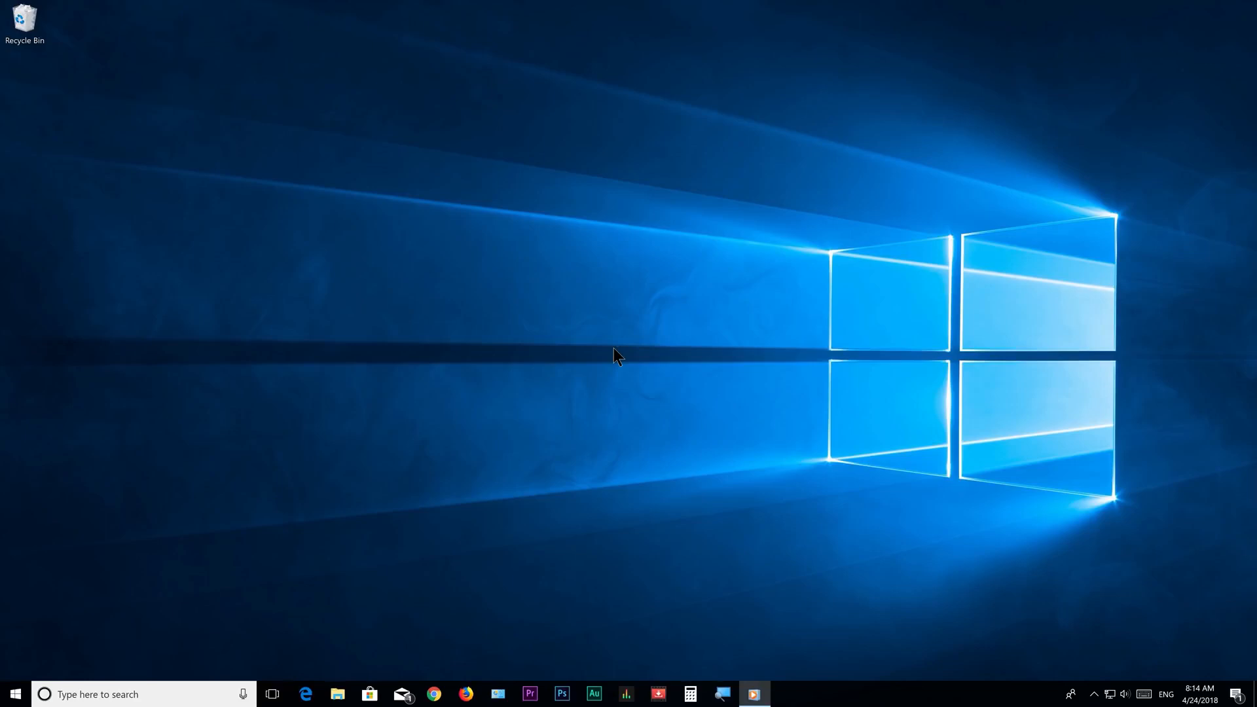
Open Defragment and Optimize Drives and optimize the C: solid state drive
left_click(15, 694)
type("Defragment and optimize drives")
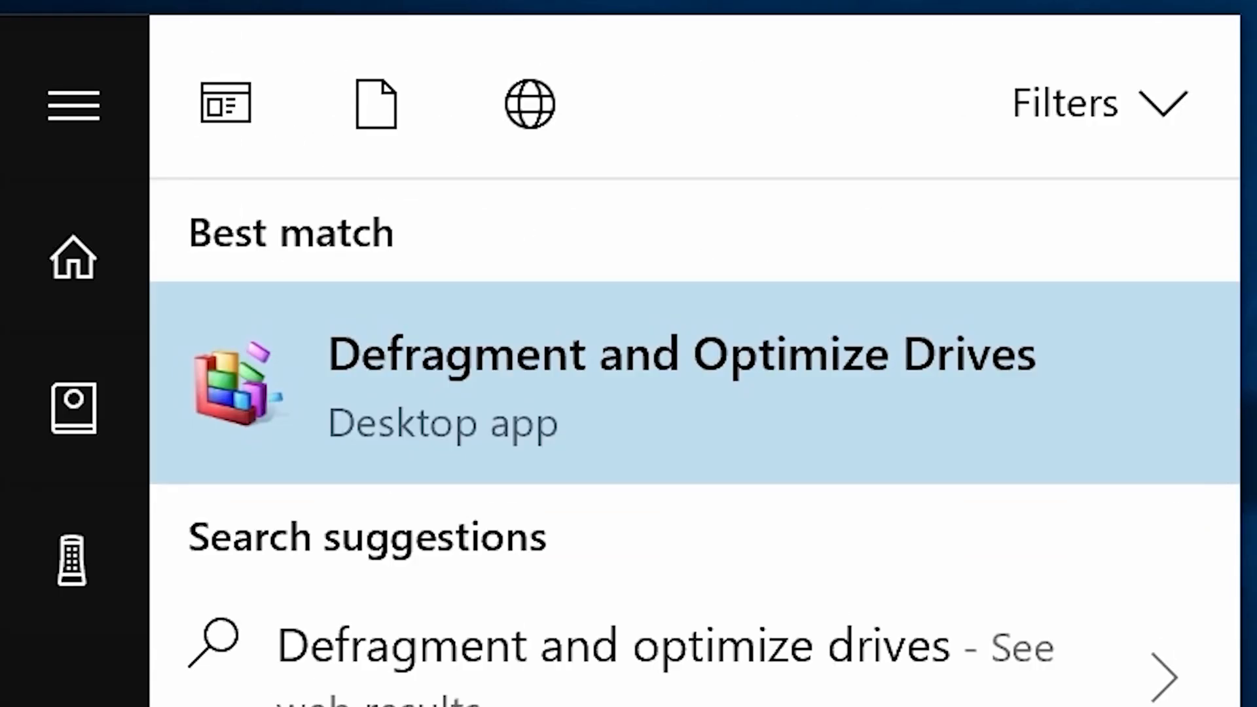
left_click(651, 435)
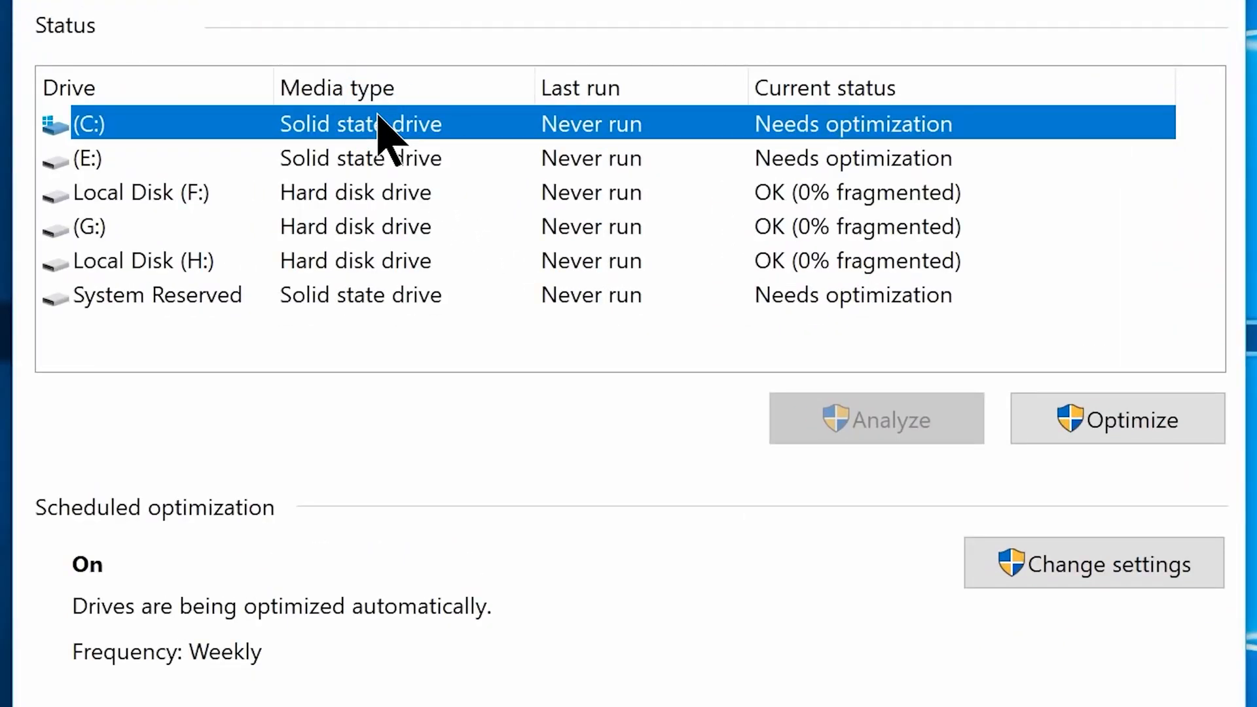
left_click(1089, 424)
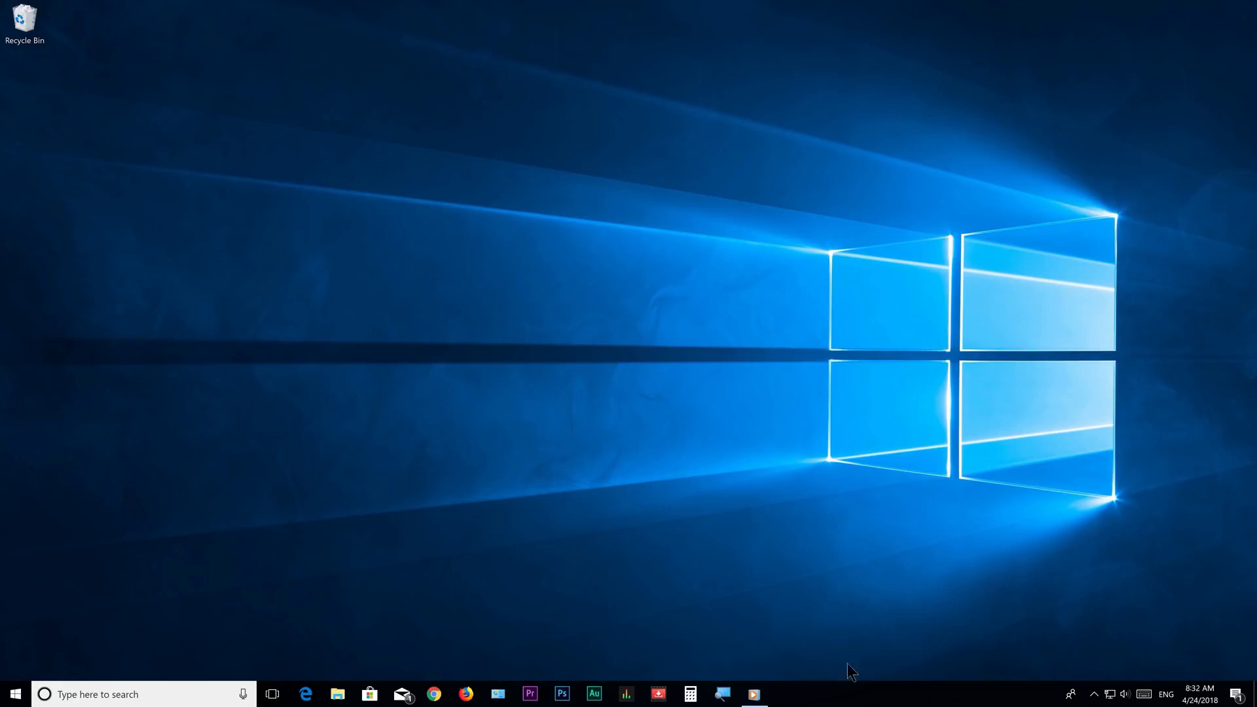
Open Task Manager's list of startup programs and disable µTorrent
right_click(863, 694)
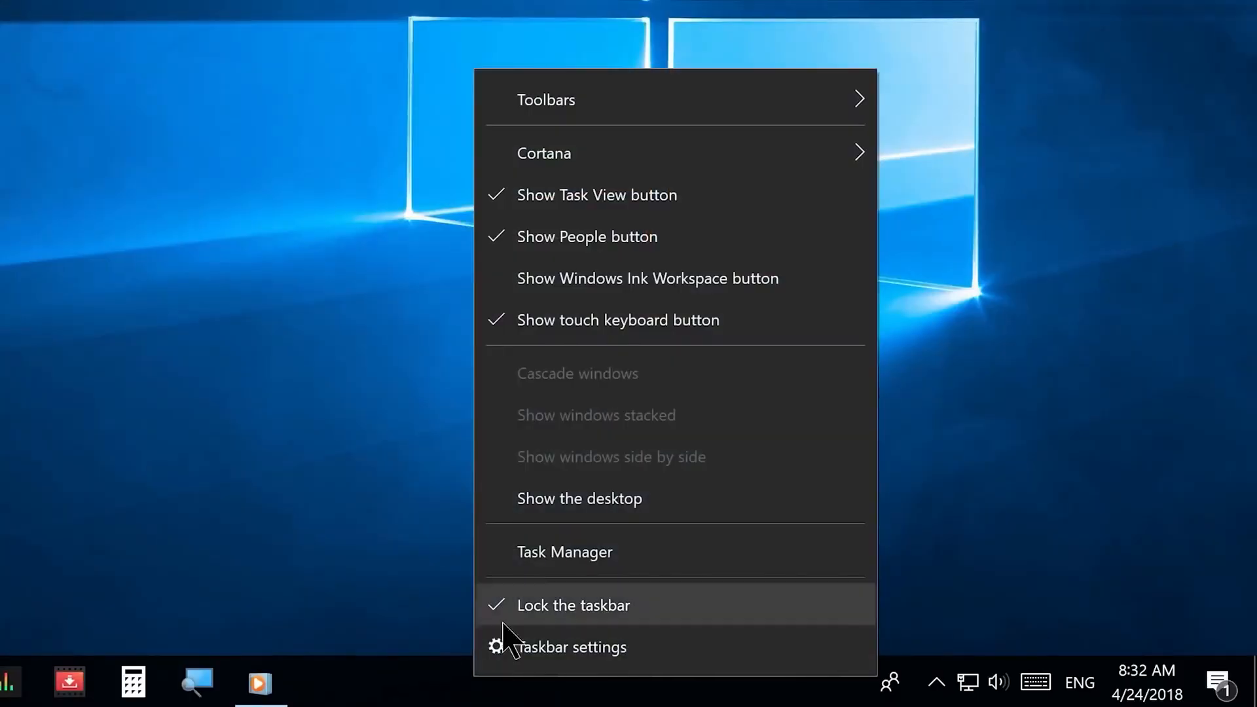
left_click(527, 555)
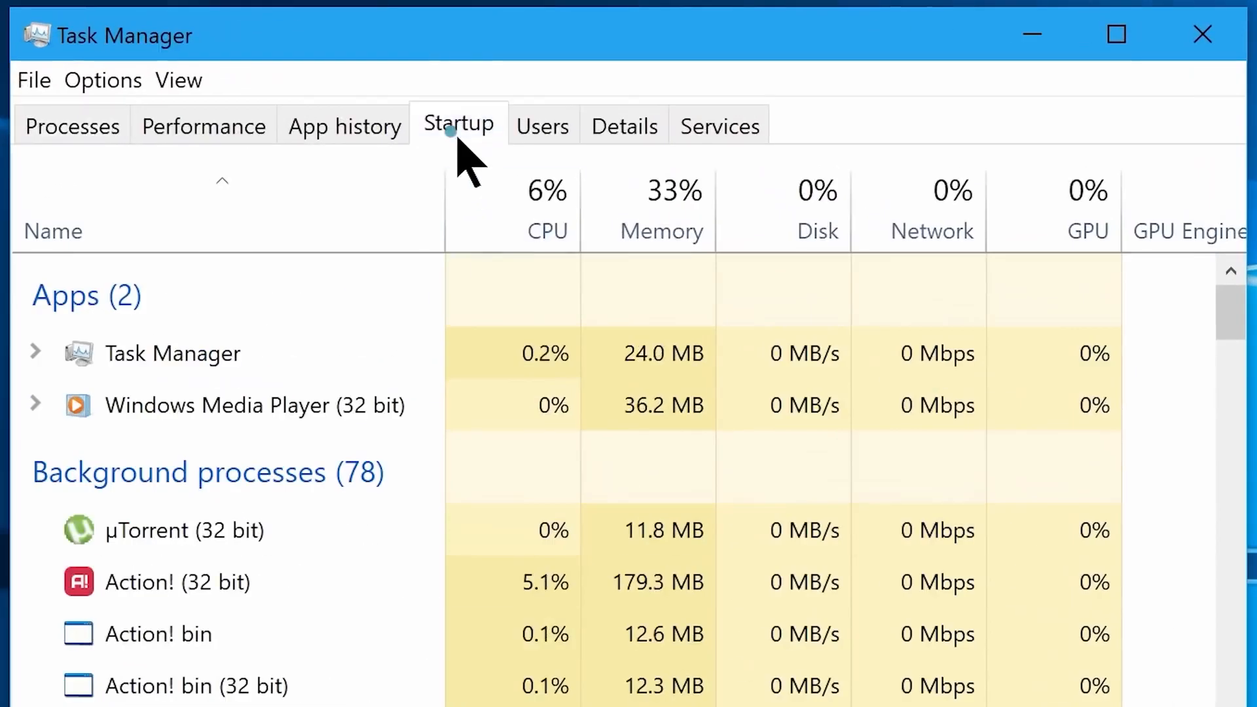
left_click(513, 83)
left_click_drag(996, 266, 996, 381)
left_click_drag(1237, 619, 1235, 421)
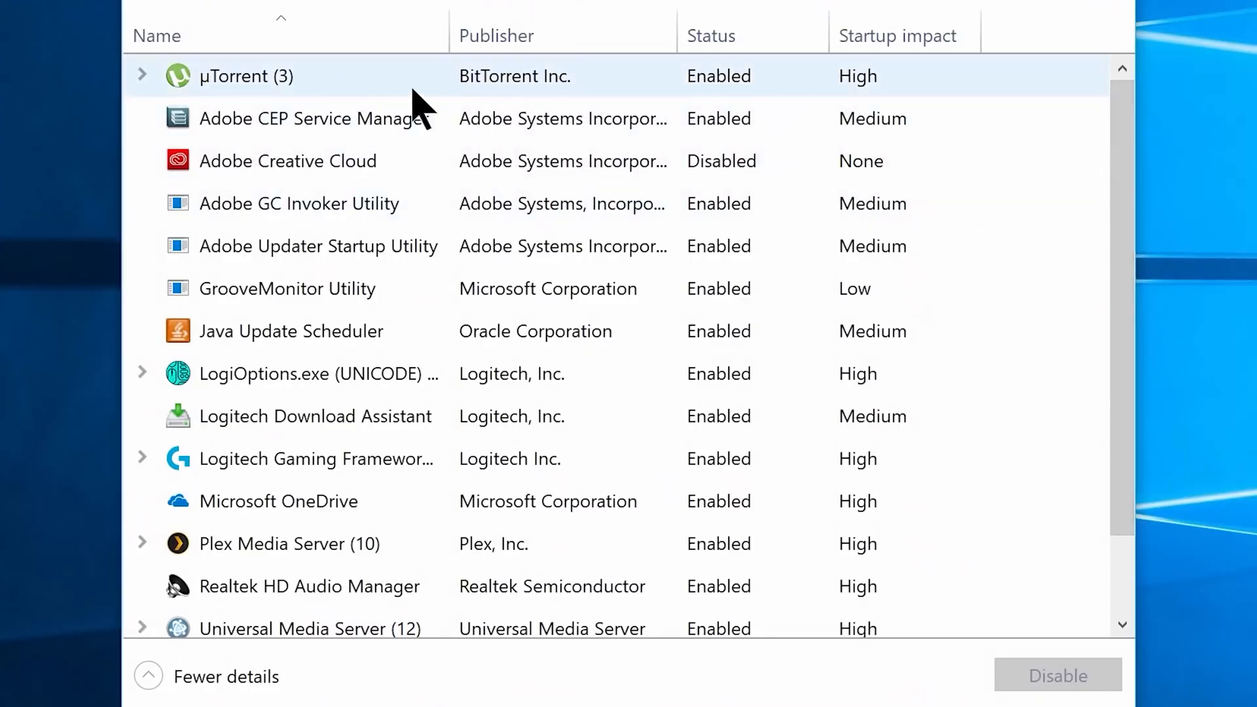
left_click(331, 78)
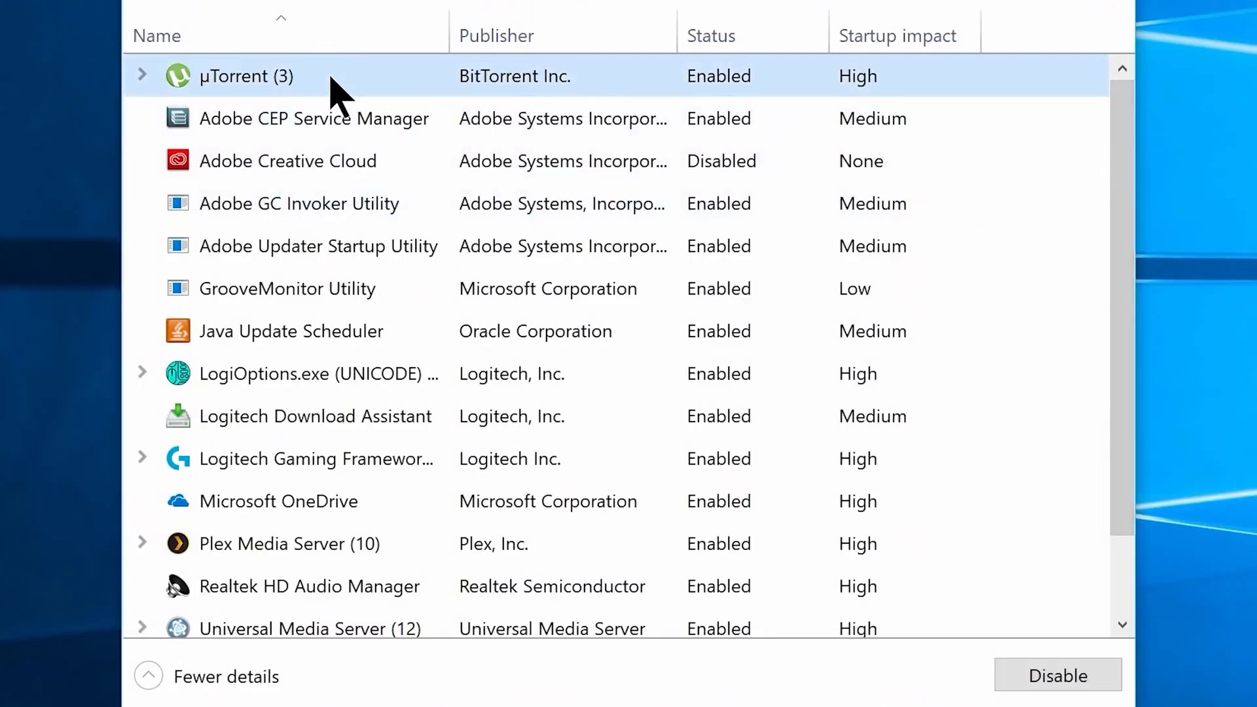
left_click(1030, 684)
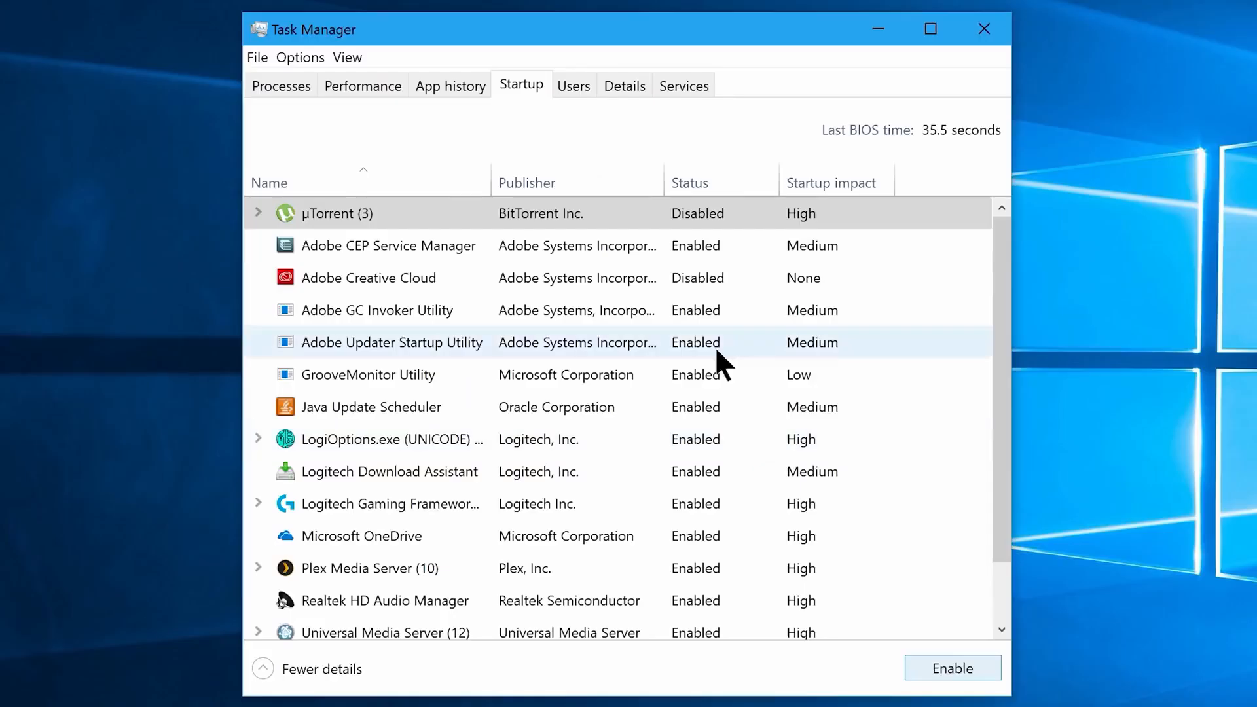
Disable Adobe CEP Service Manager, Adobe GC Invoker Utility and Adobe Updater Startup Utility at startup
left_click(679, 241)
left_click(953, 668)
left_click(675, 308)
left_click(940, 668)
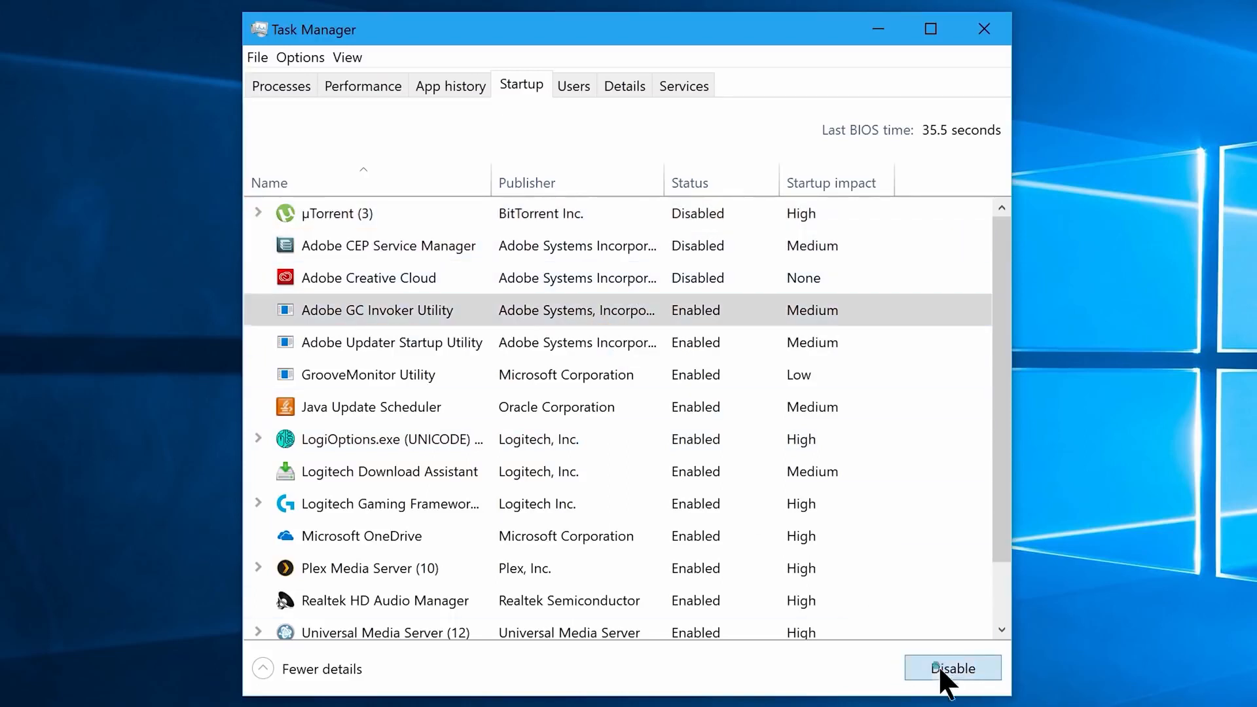
left_click(671, 340)
left_click(939, 668)
Disable GrooveMonitor Utility, Java Update Scheduler, LogiOptions, Logitech Download Assistant and Logitech Gaming Framework at startup
left_click(668, 373)
left_click(938, 668)
left_click(661, 406)
left_click(938, 668)
left_click(952, 668)
left_click(707, 504)
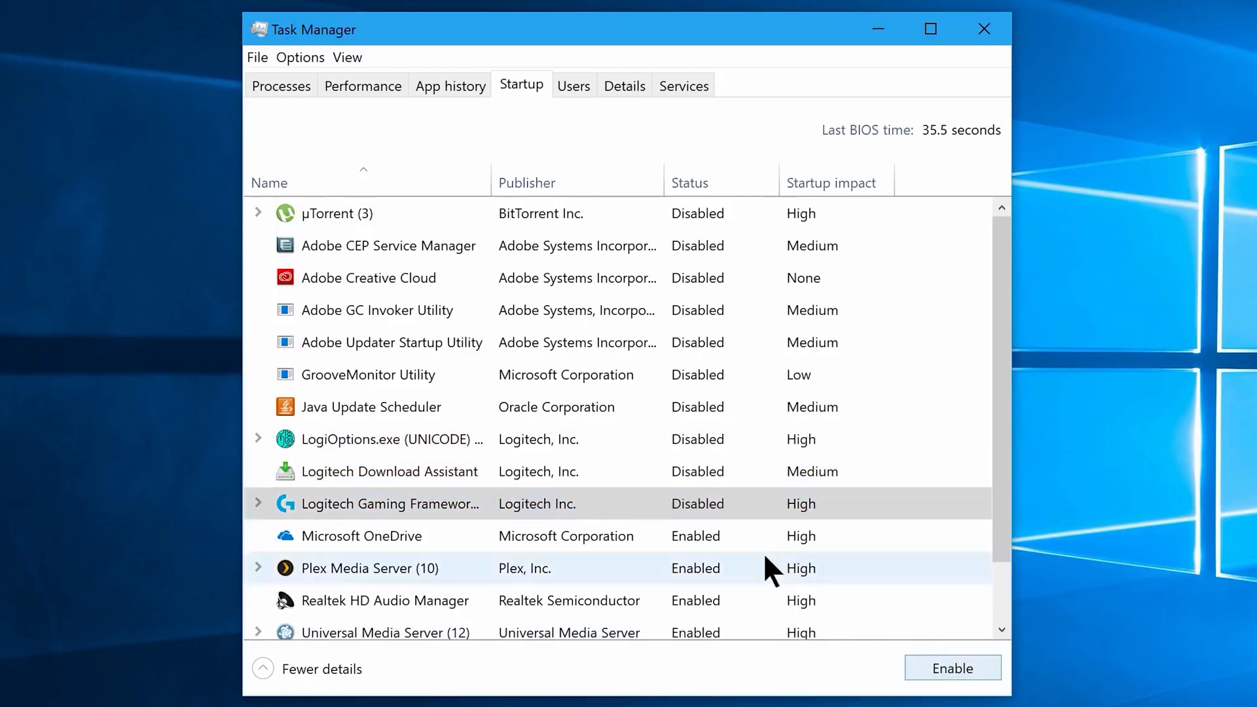
left_click(923, 668)
Disable Microsoft OneDrive, Plex Media Server, Universal Media Server and Utweb at startup, and close Task Manager
left_click(707, 535)
left_click(943, 668)
left_click(741, 563)
left_click(943, 668)
left_click(801, 630)
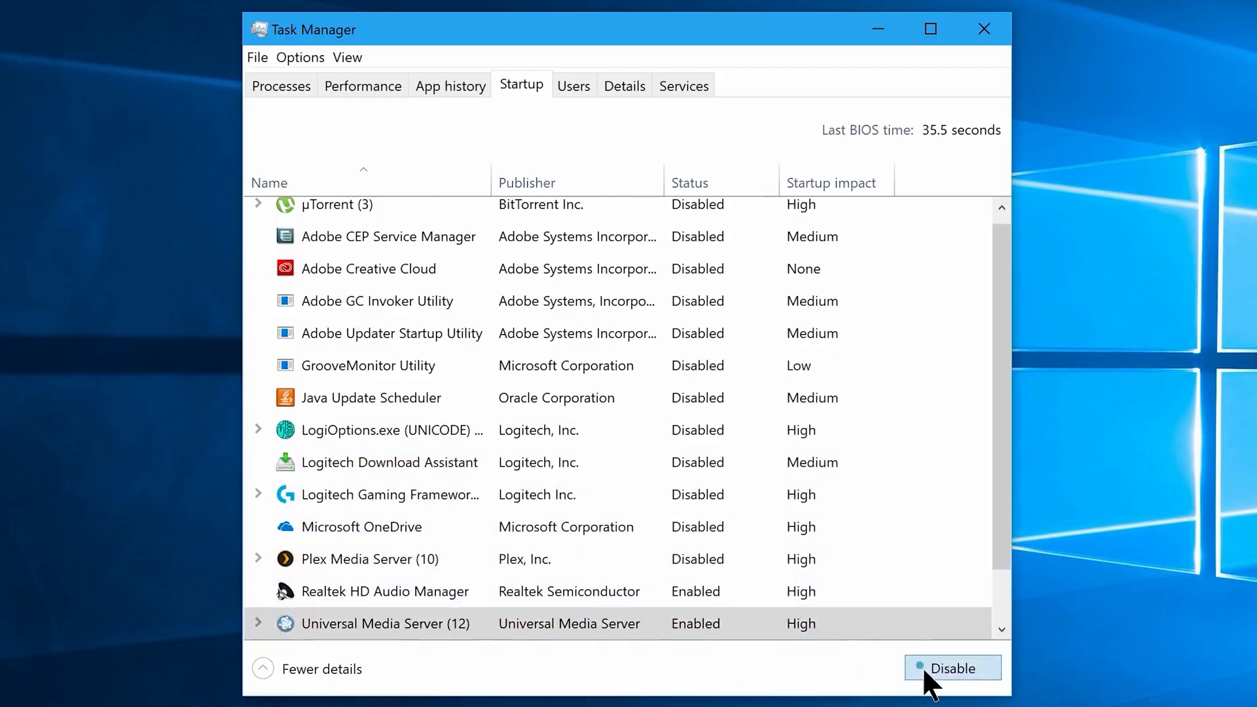
left_click(922, 667)
scroll(914, 662, "down", 2)
left_click(851, 593)
left_click(917, 662)
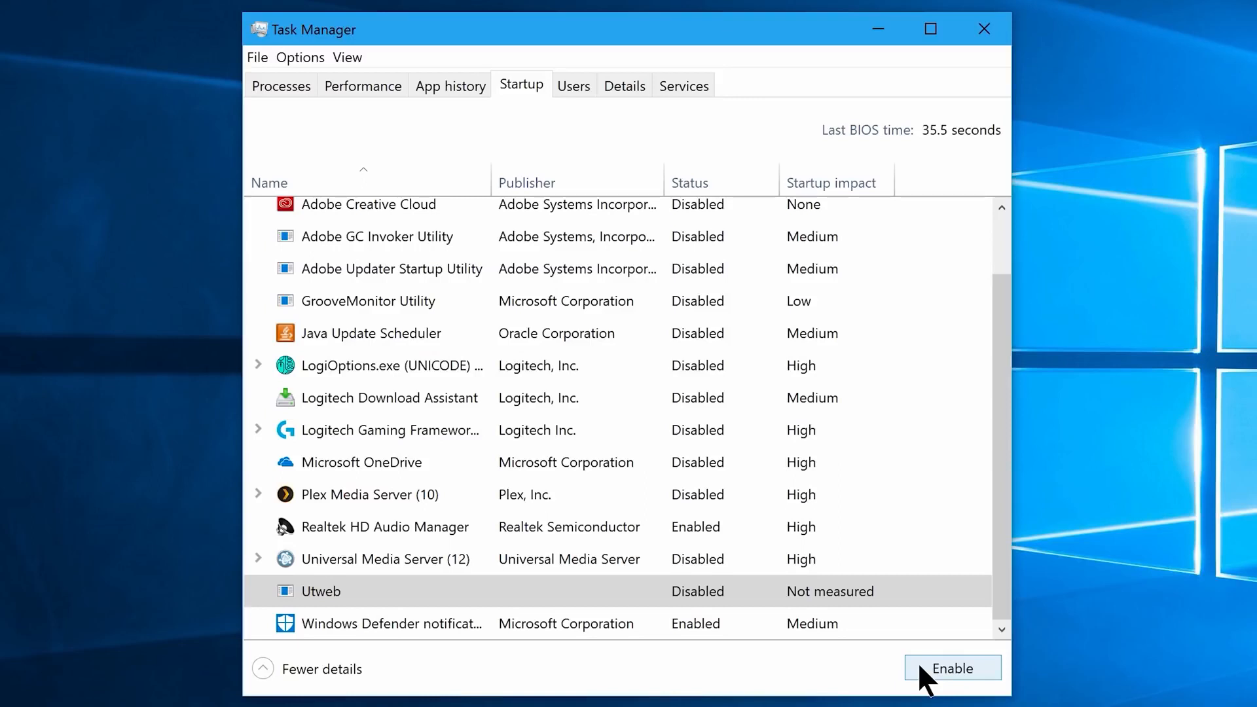
left_click(972, 27)
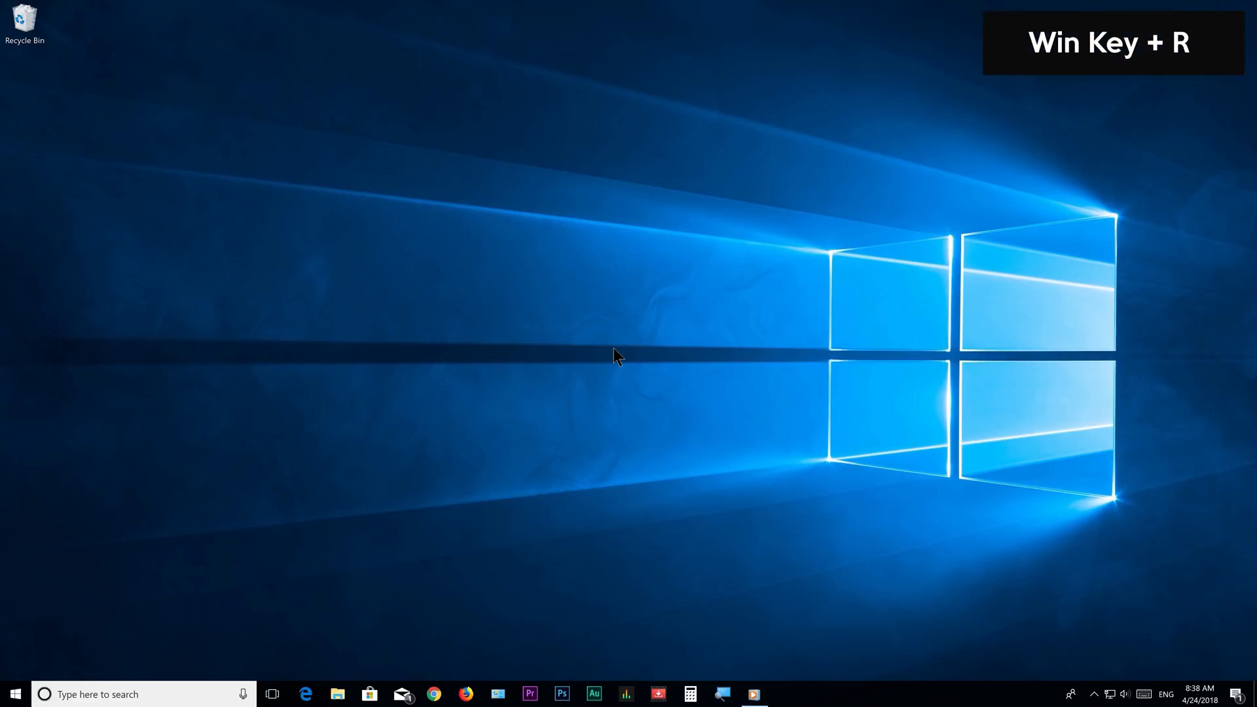
Open the Windows Temp folder by running temp, and grant permanent access to it
key("super+r")
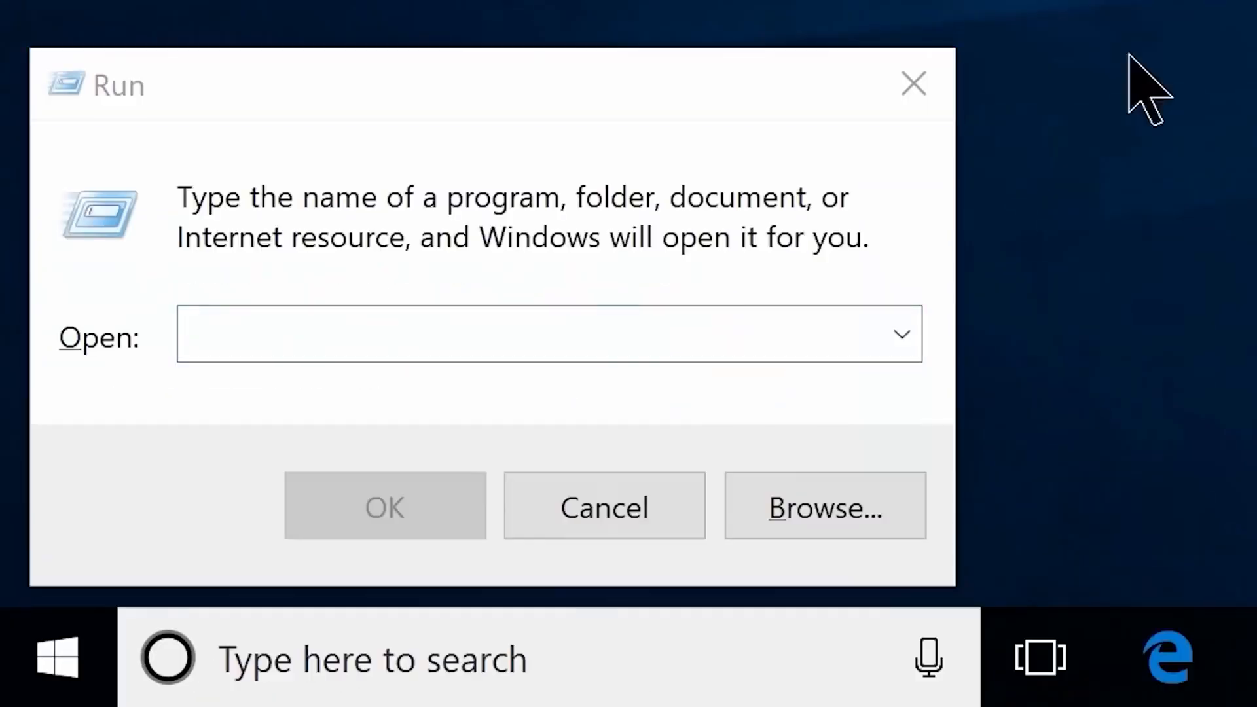
left_click(365, 337)
type("temp")
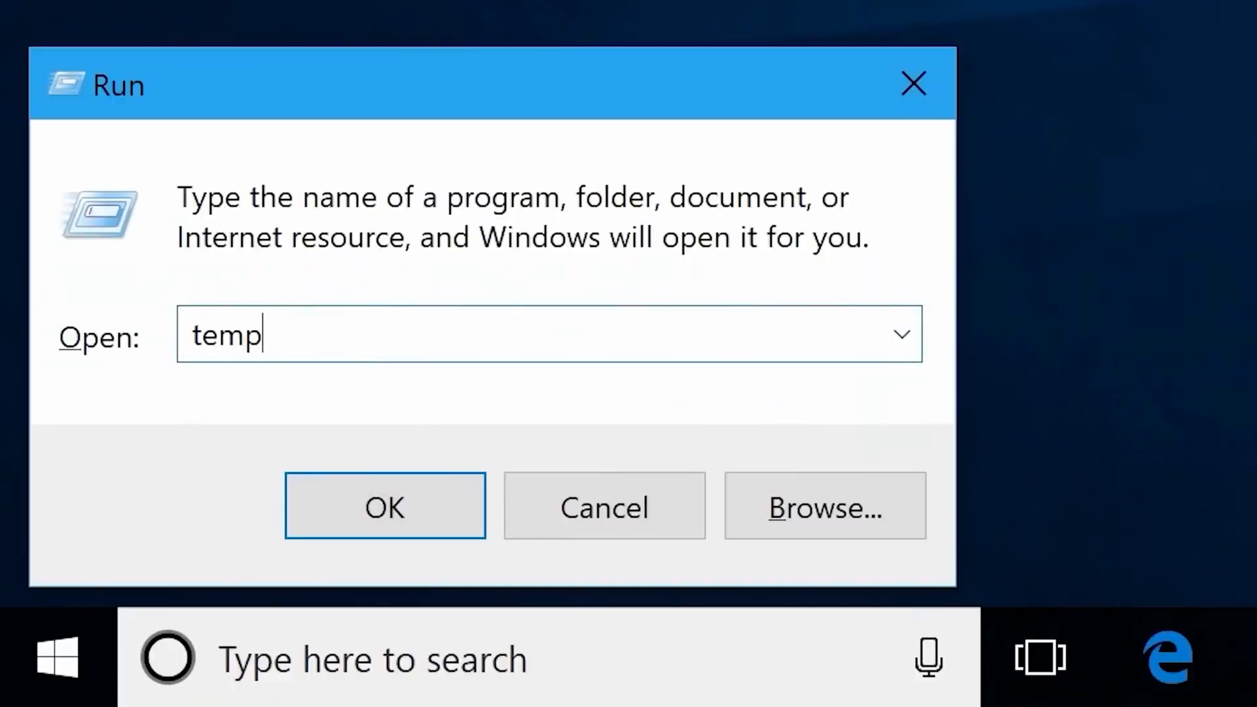
left_click(373, 527)
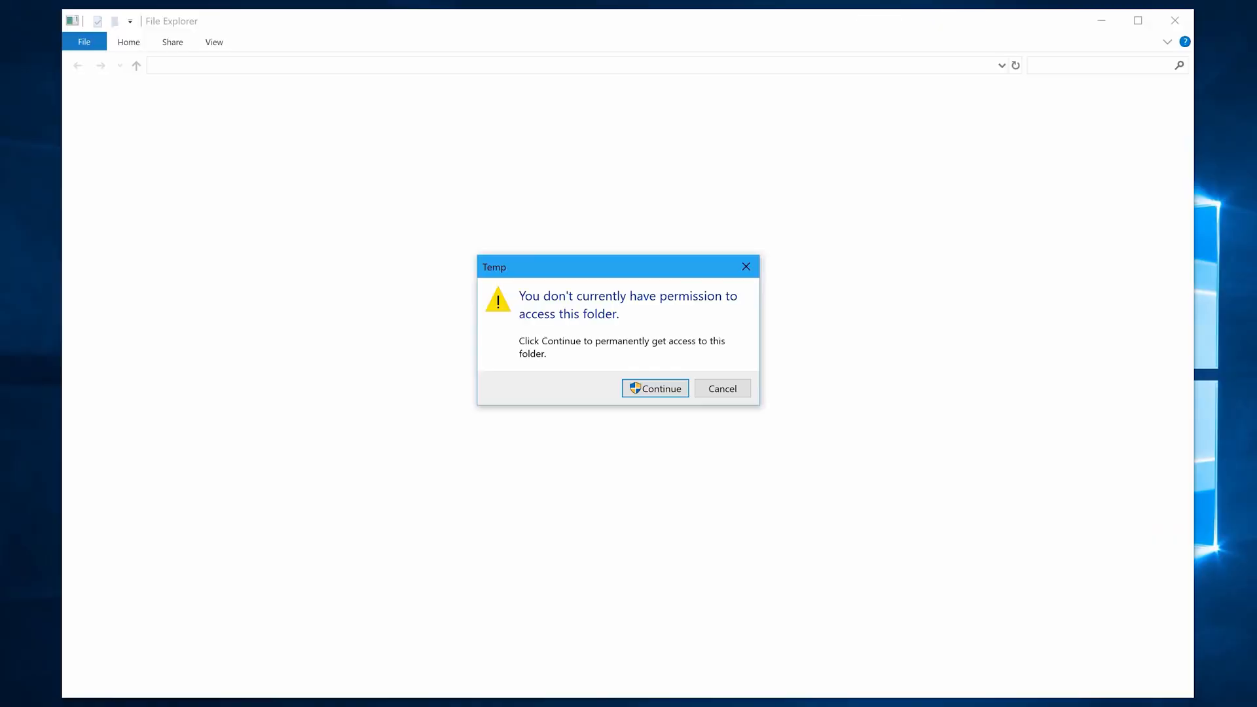
left_click(652, 390)
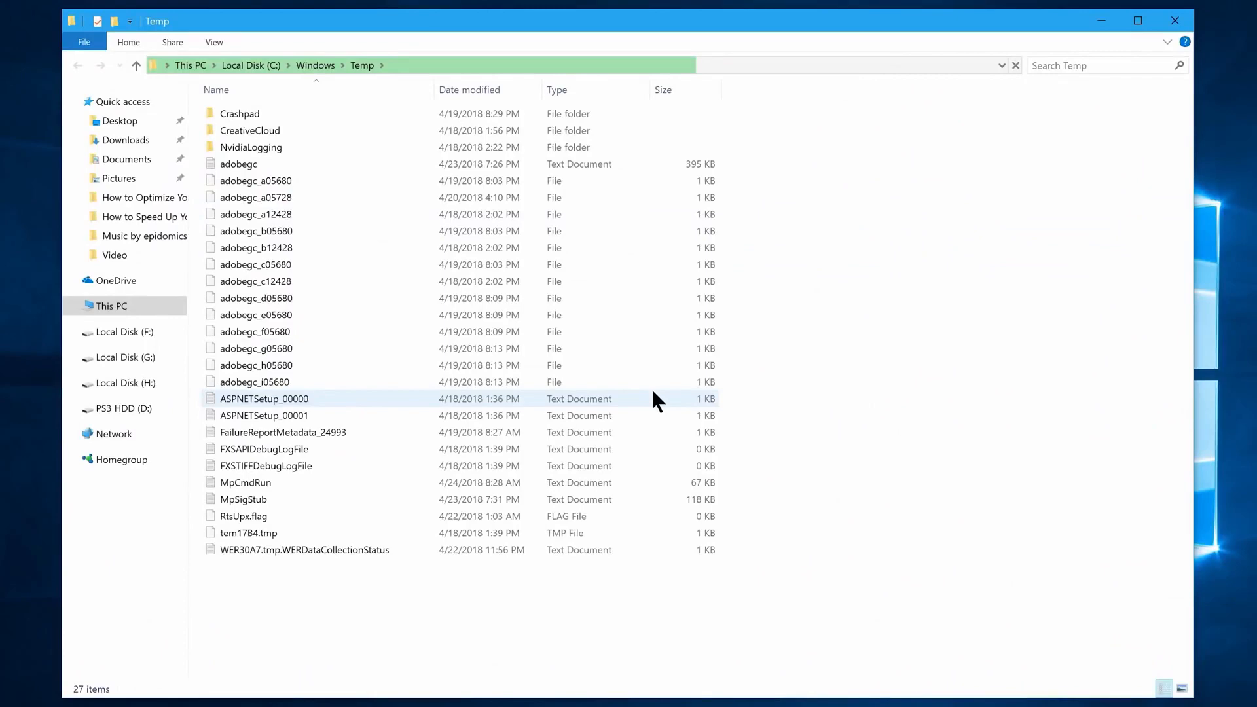
Permanently delete all items in the Windows Temp folder
left_click(651, 392)
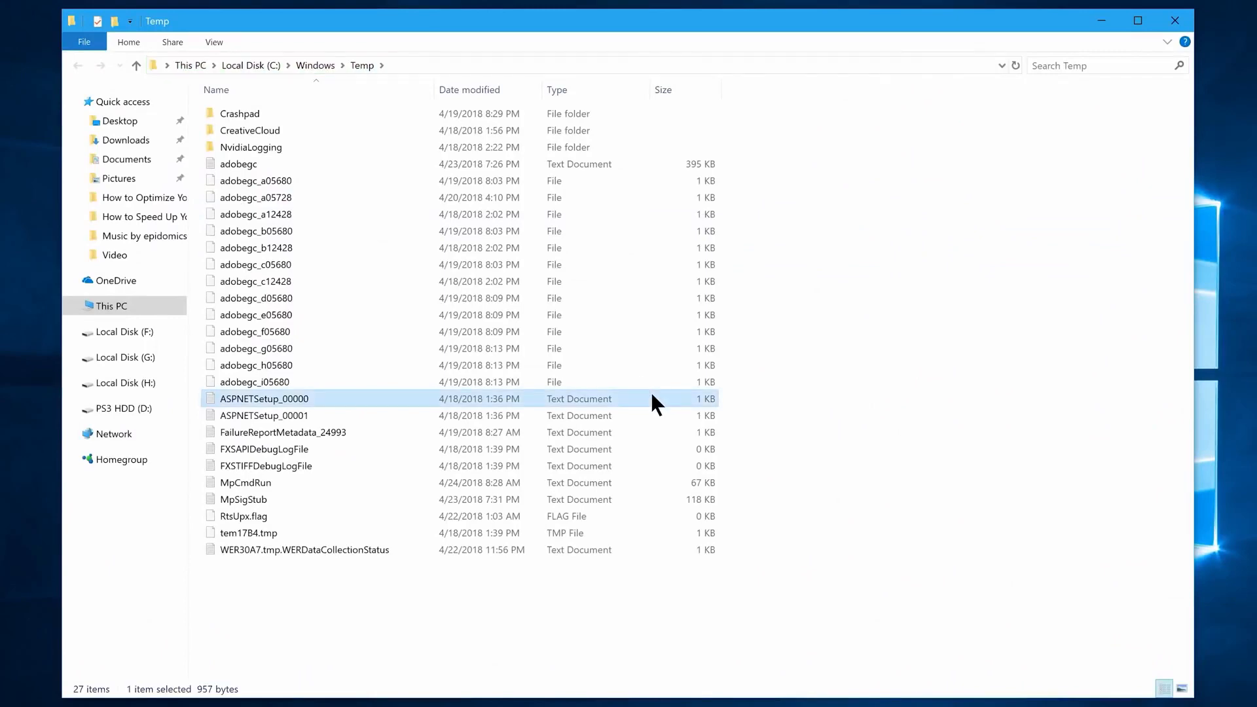
key("ctrl+a")
key("shift+Delete")
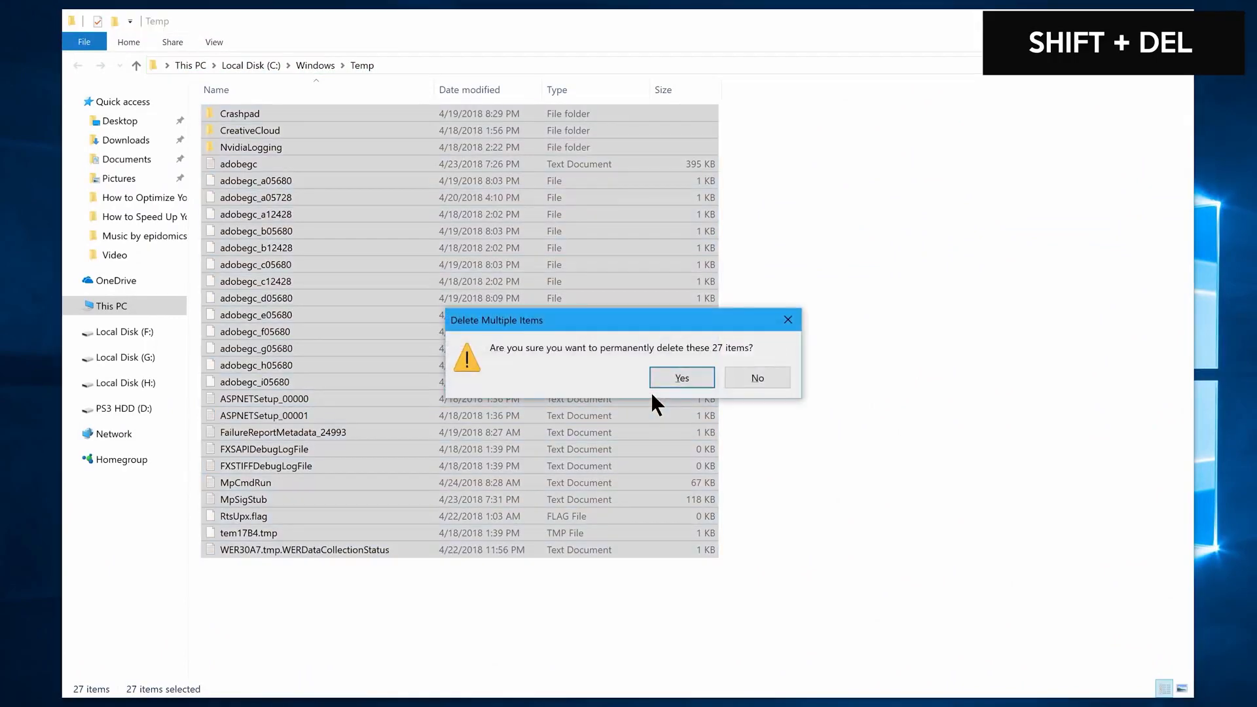
left_click(679, 383)
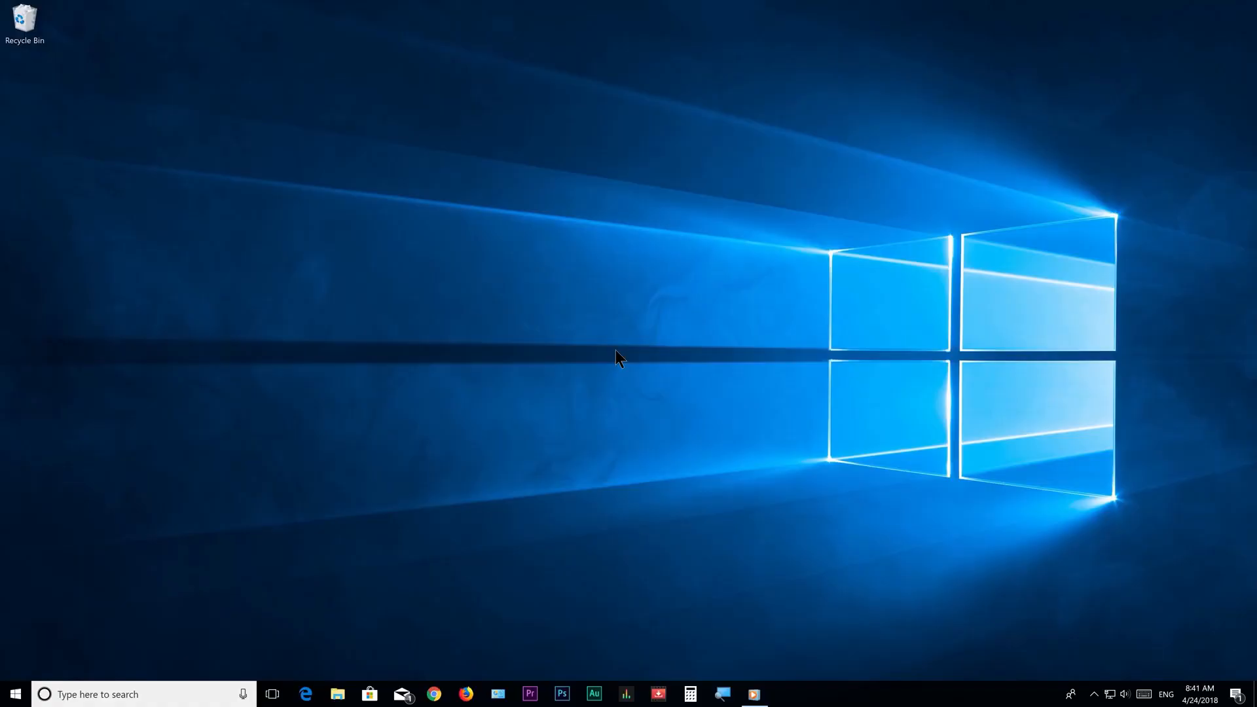
Open the user's local temporary files folder by running %temp%
key("super+r")
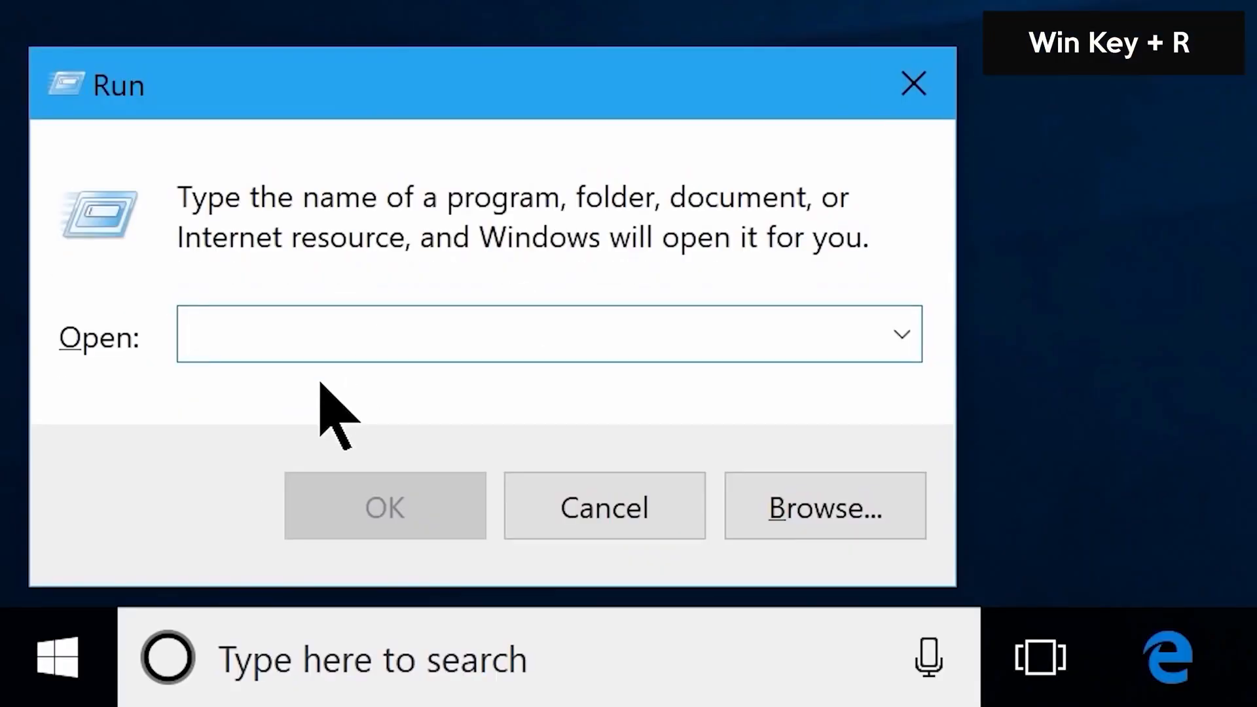
type("%temp%")
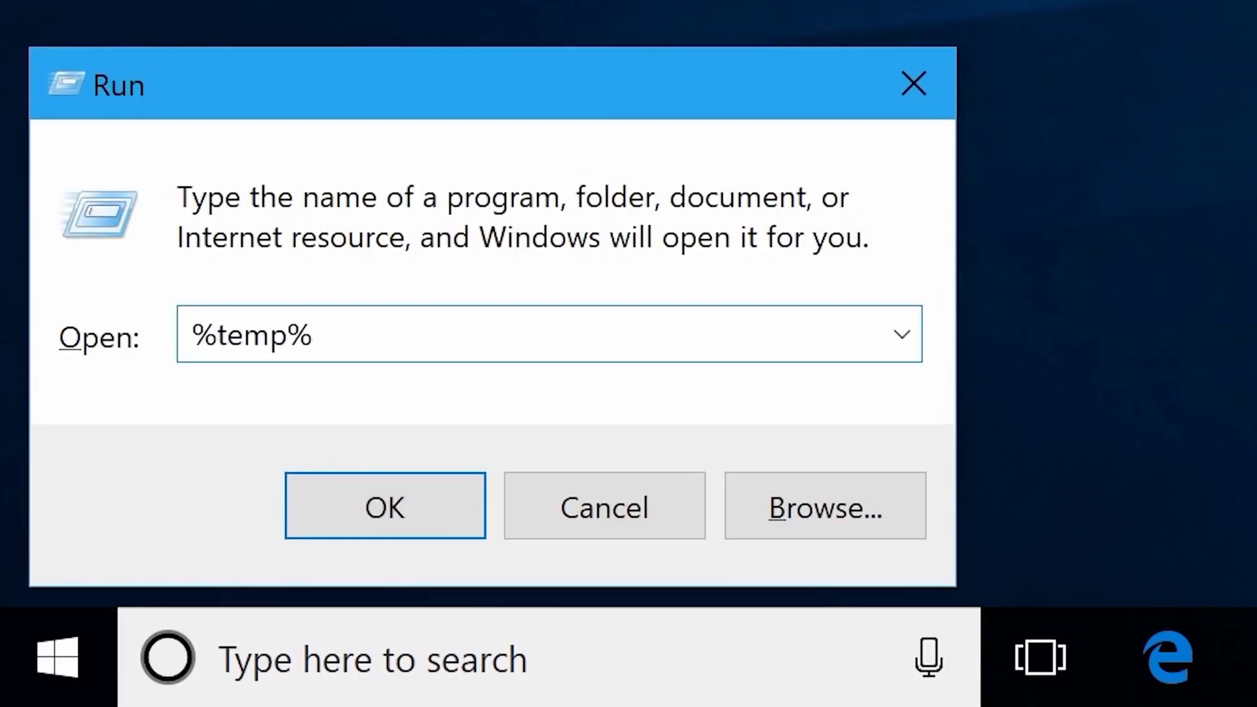
left_click(373, 503)
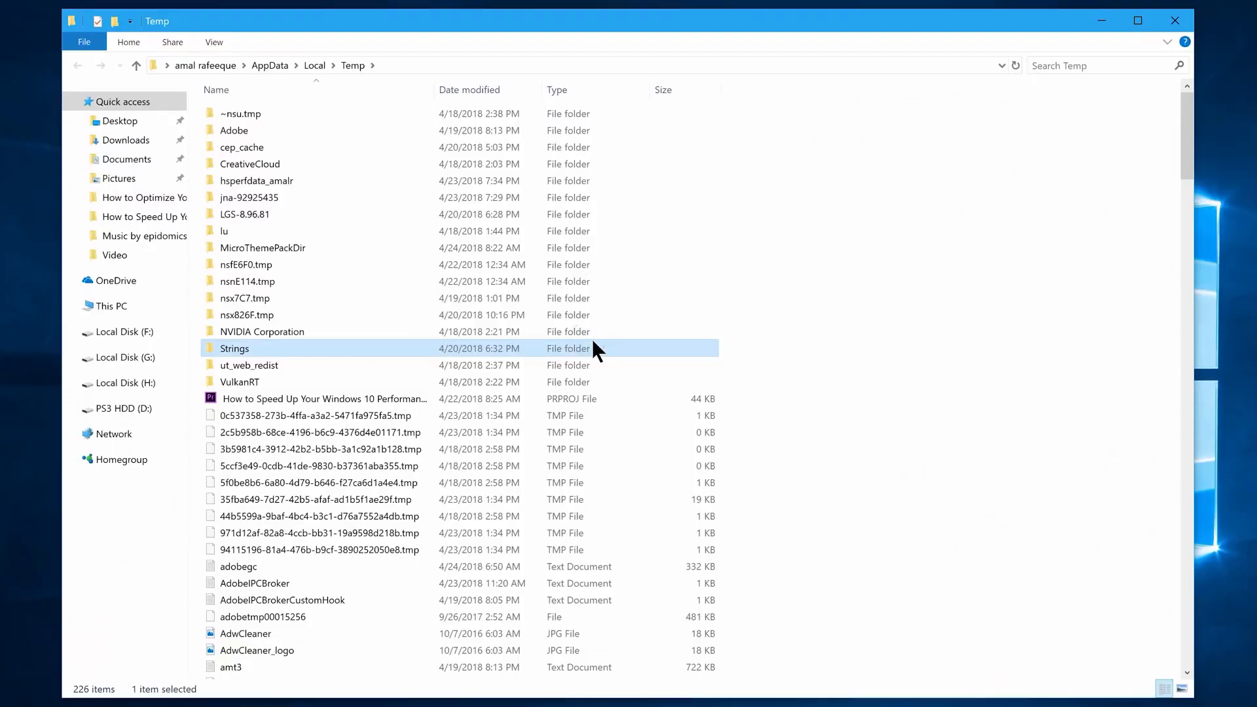
Permanently delete all items in the user's local Temp folder and close the window
key("ctrl+a")
key("shift+Delete")
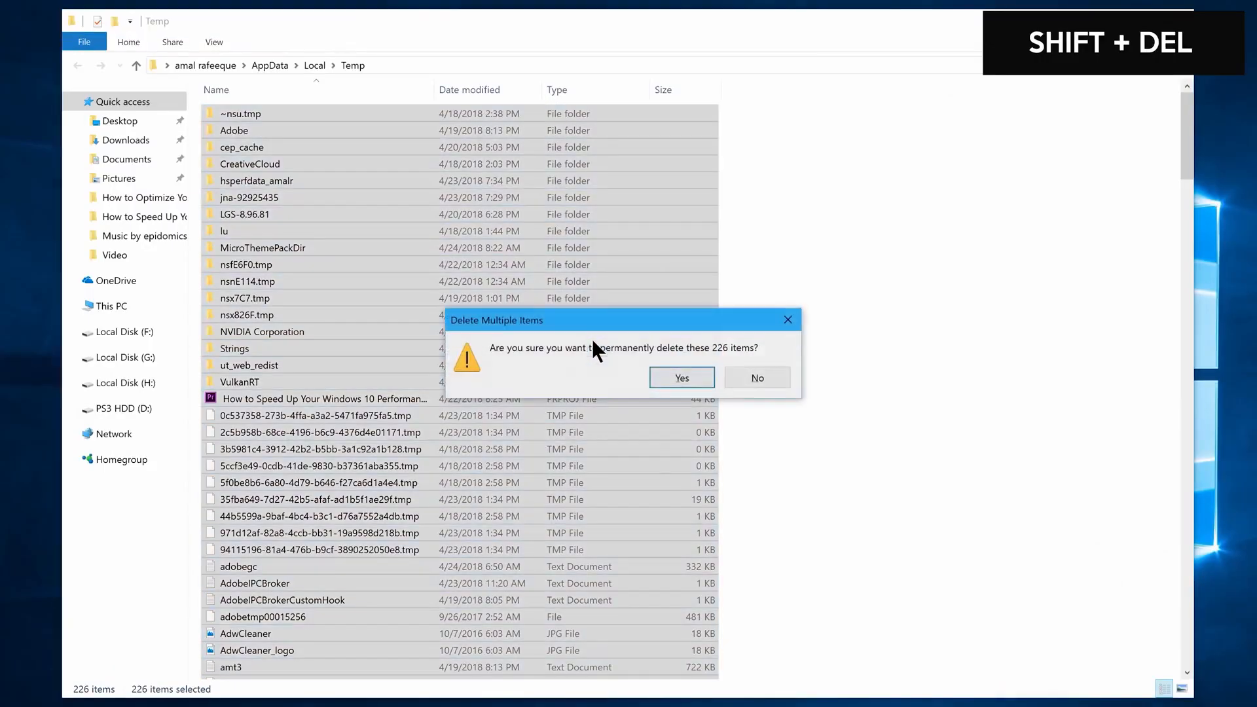
left_click(672, 376)
left_click(647, 442)
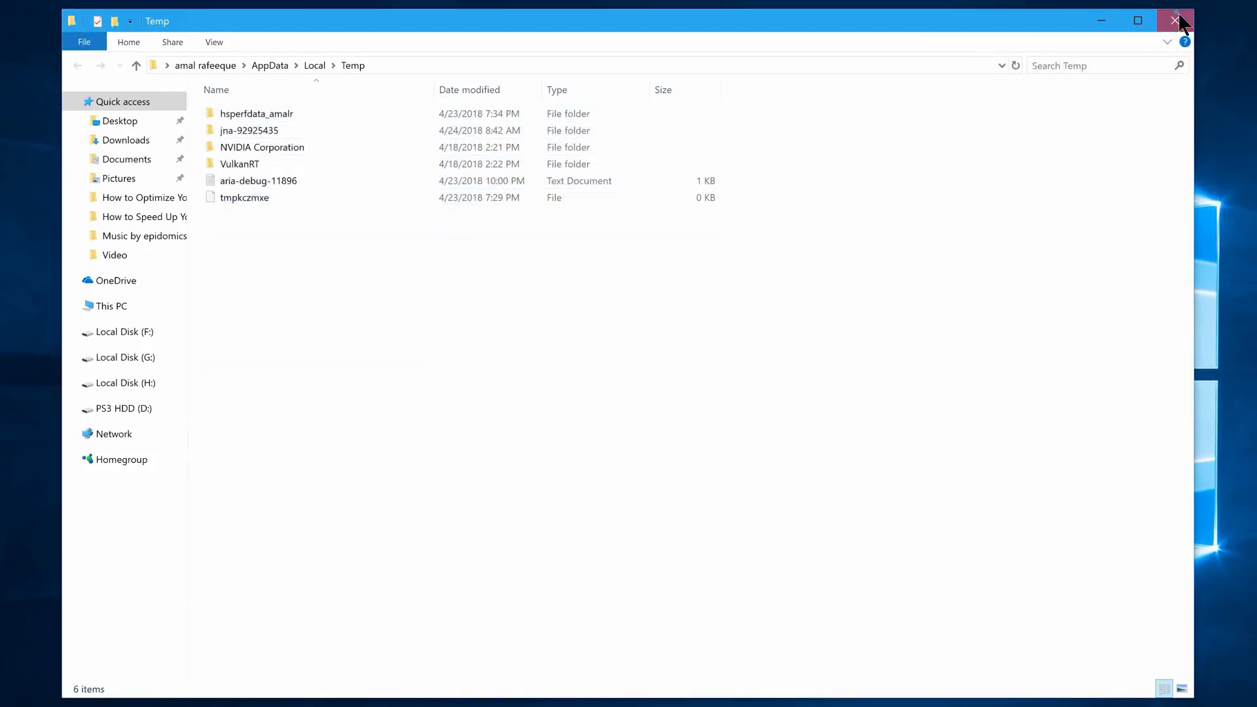
left_click(1175, 21)
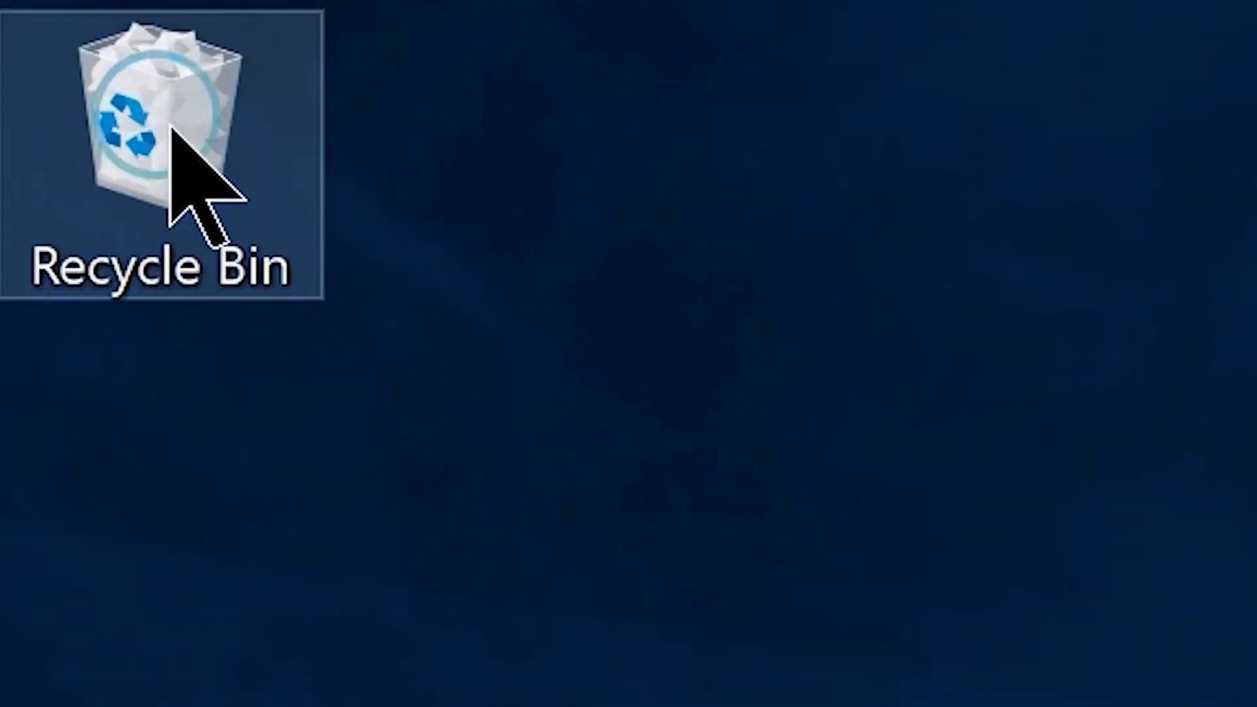
Open the Recycle Bin and permanently delete all the items in it
double_click(26, 19)
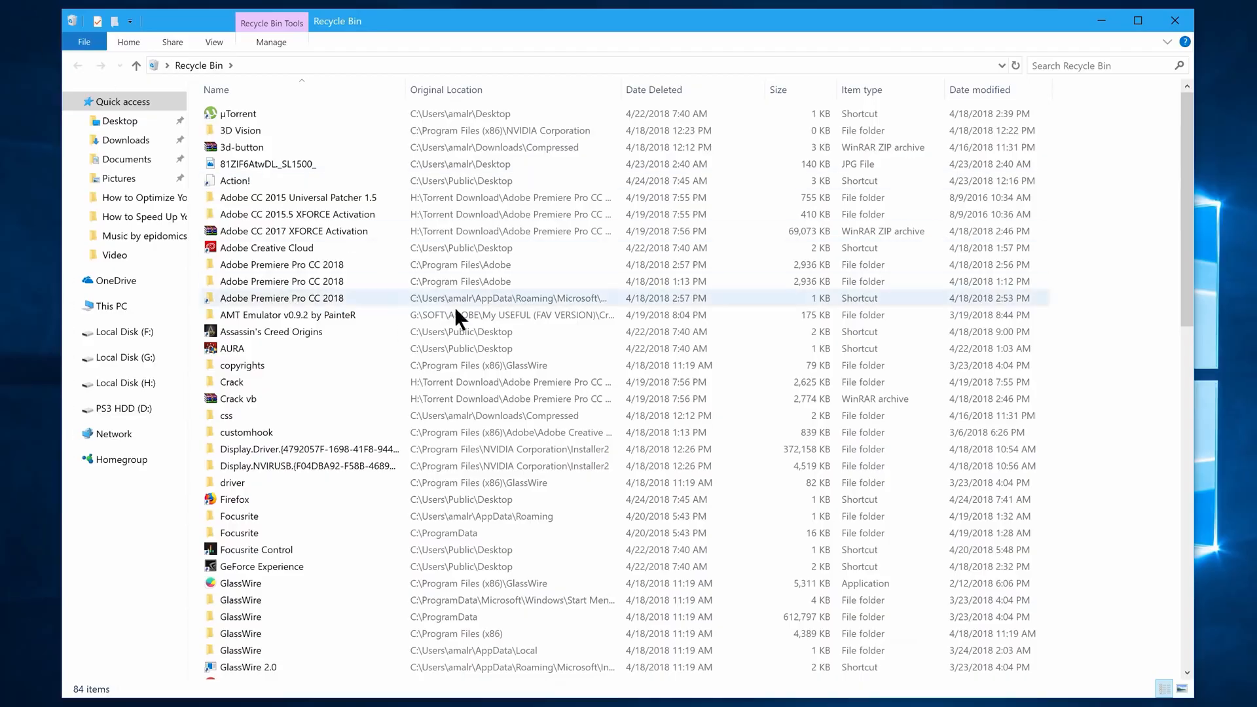
key("ctrl+a")
right_click(635, 374)
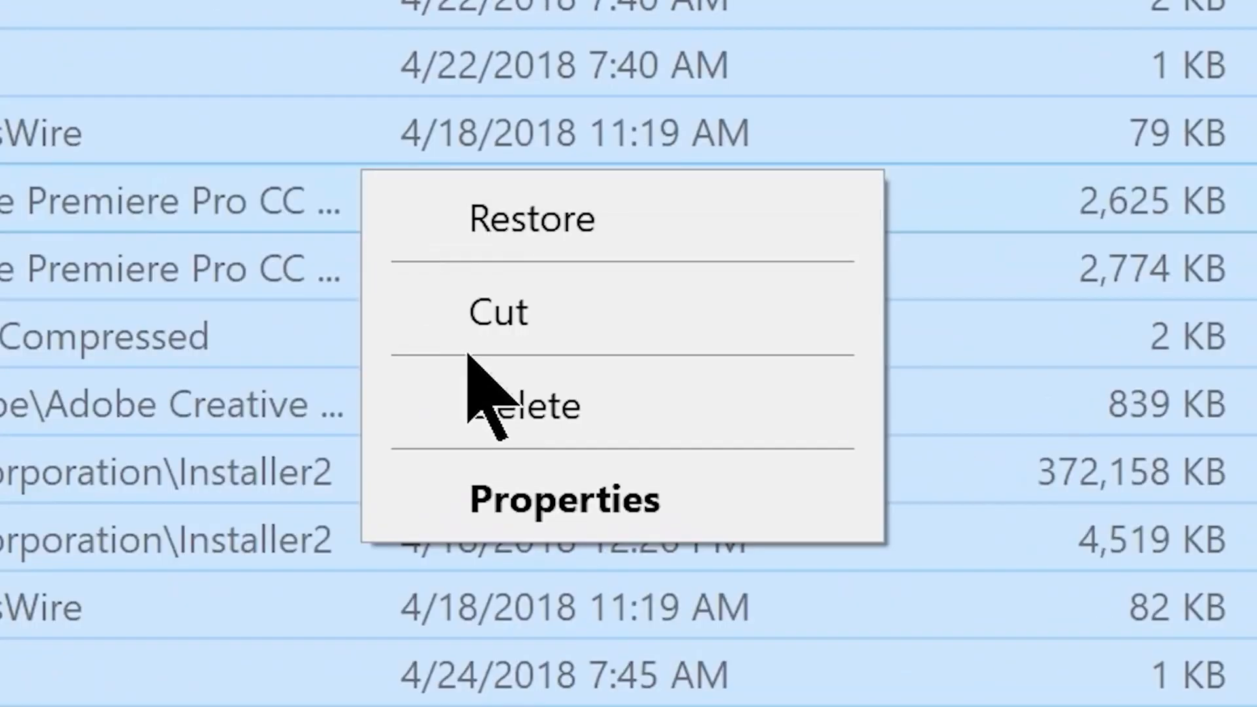
left_click(484, 401)
left_click(749, 351)
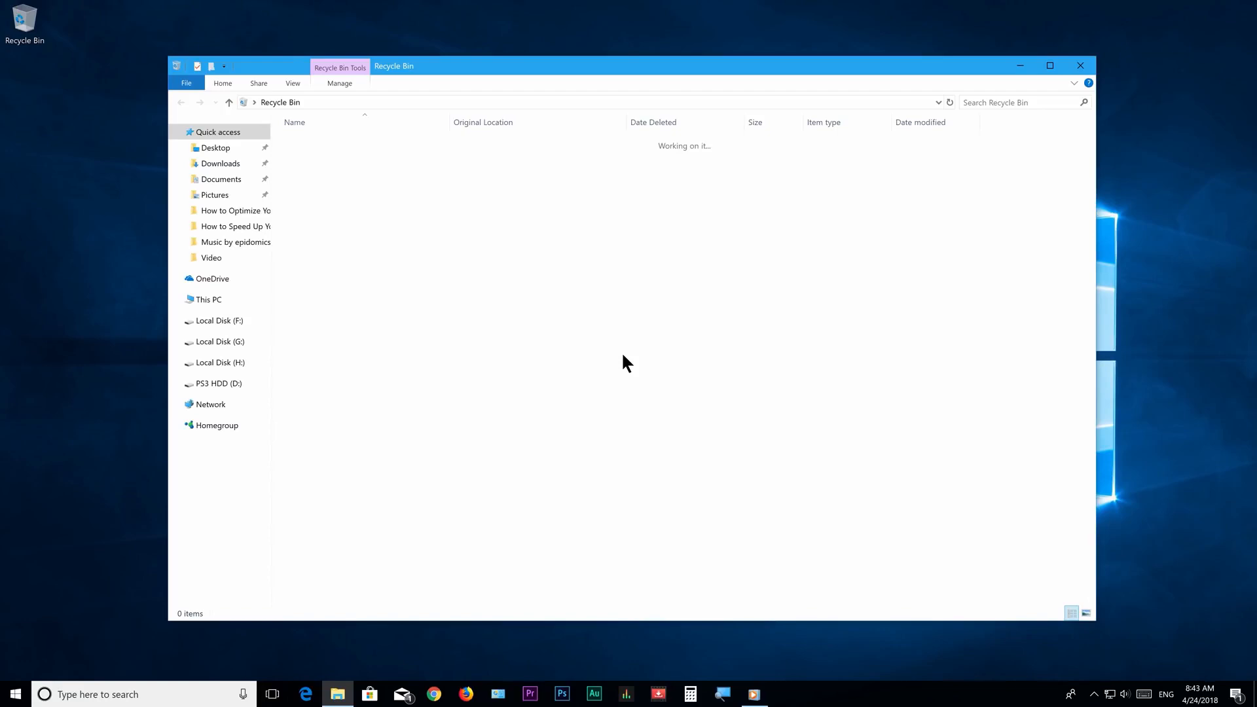
Open the Recycle Bin's properties and examine the custom maximum size setting for Local Disk (C:)
right_click(34, 39)
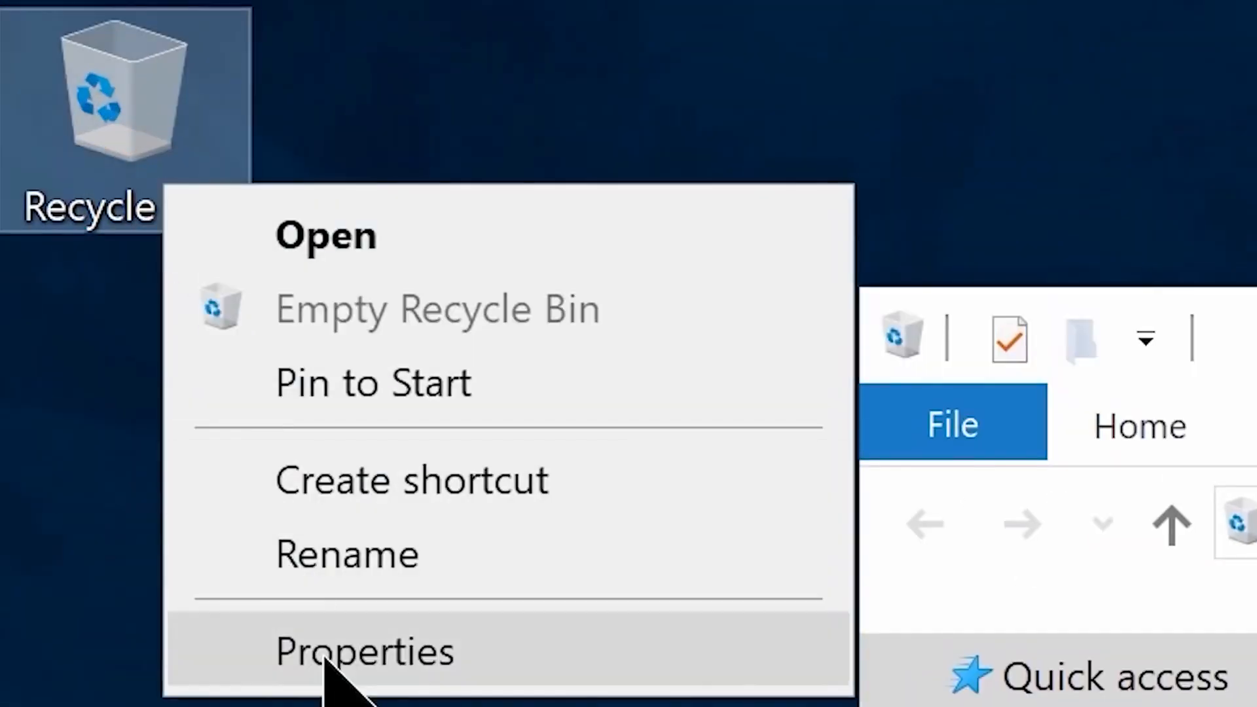
left_click(325, 658)
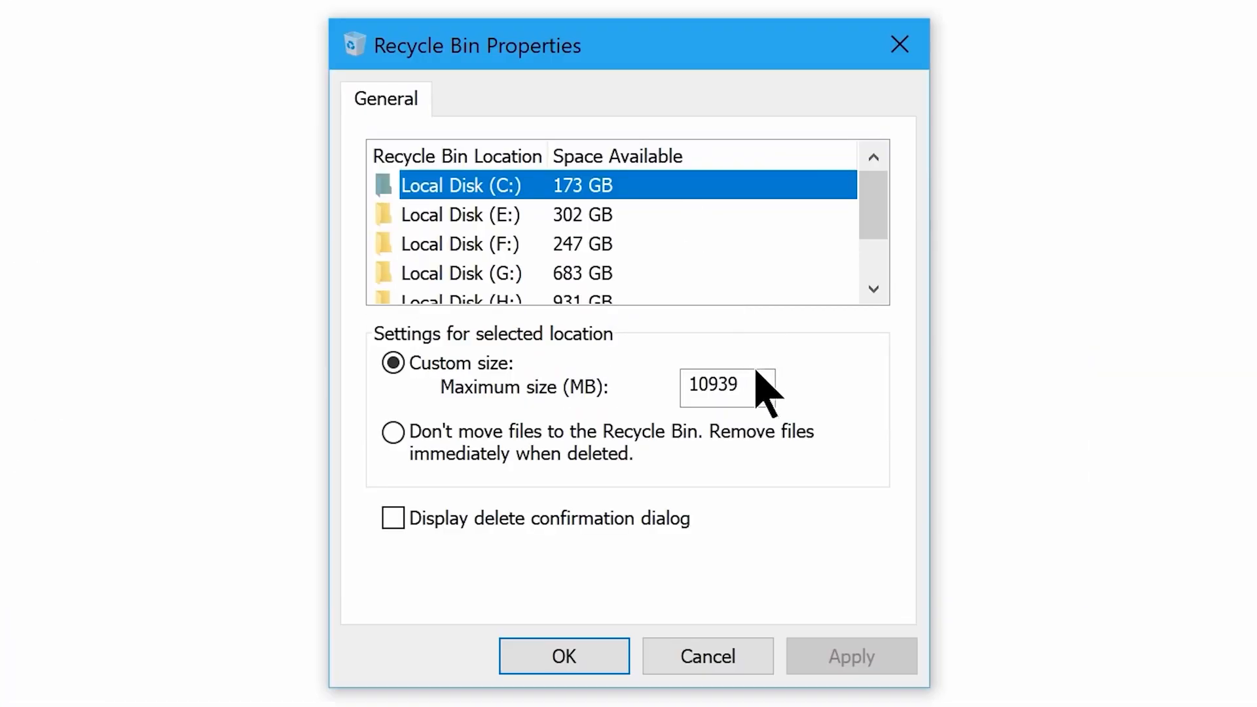
double_click(988, 706)
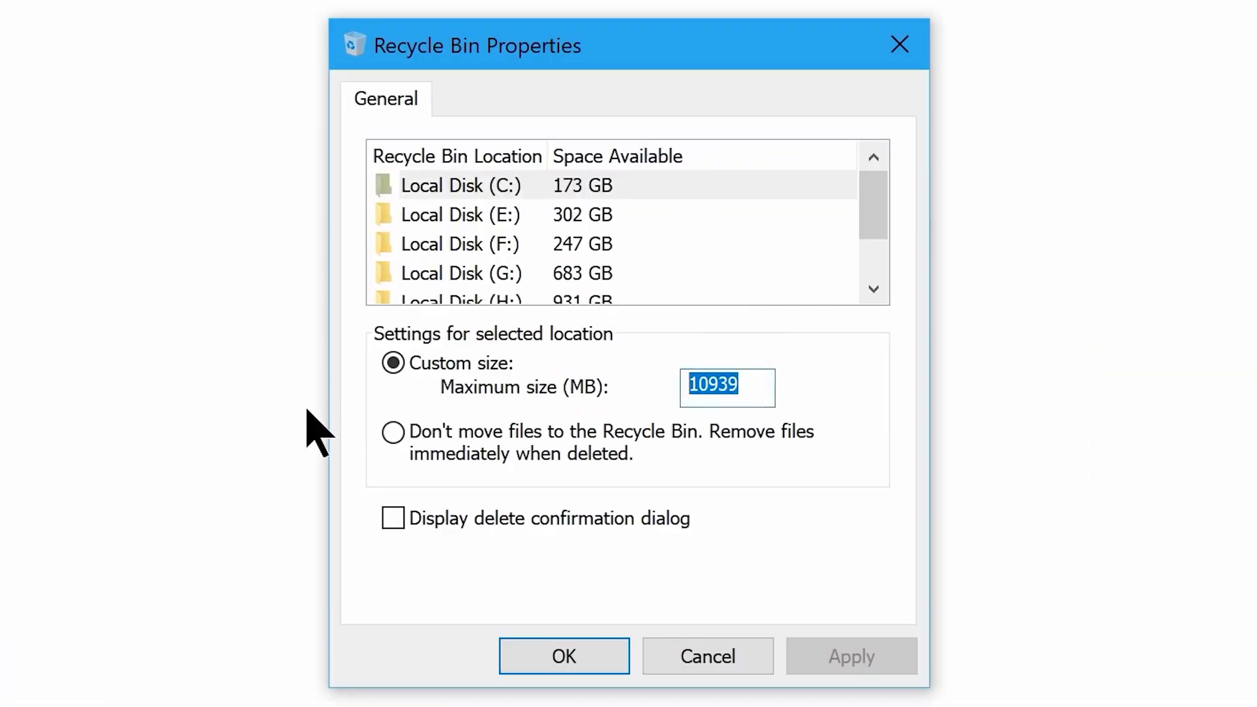
left_click(496, 185)
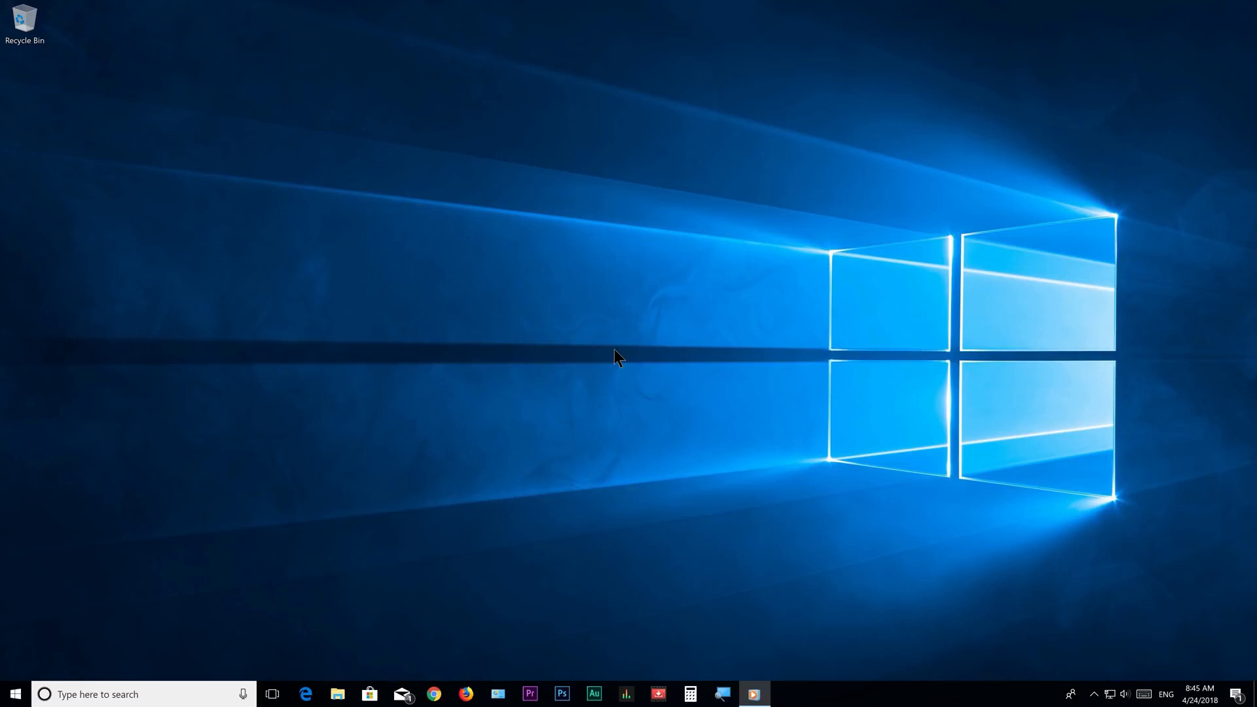
Open This PC and start Disk Cleanup from the properties of Local Disk (C:)
left_click(15, 694)
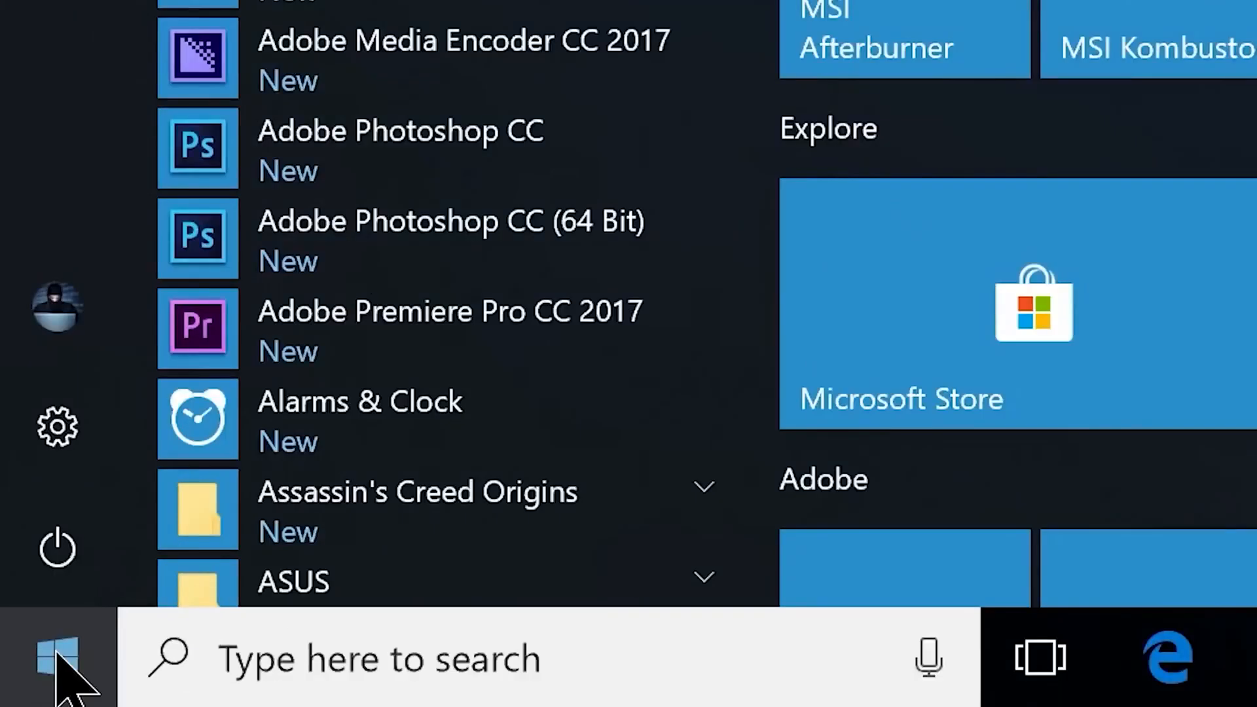
type("This pc")
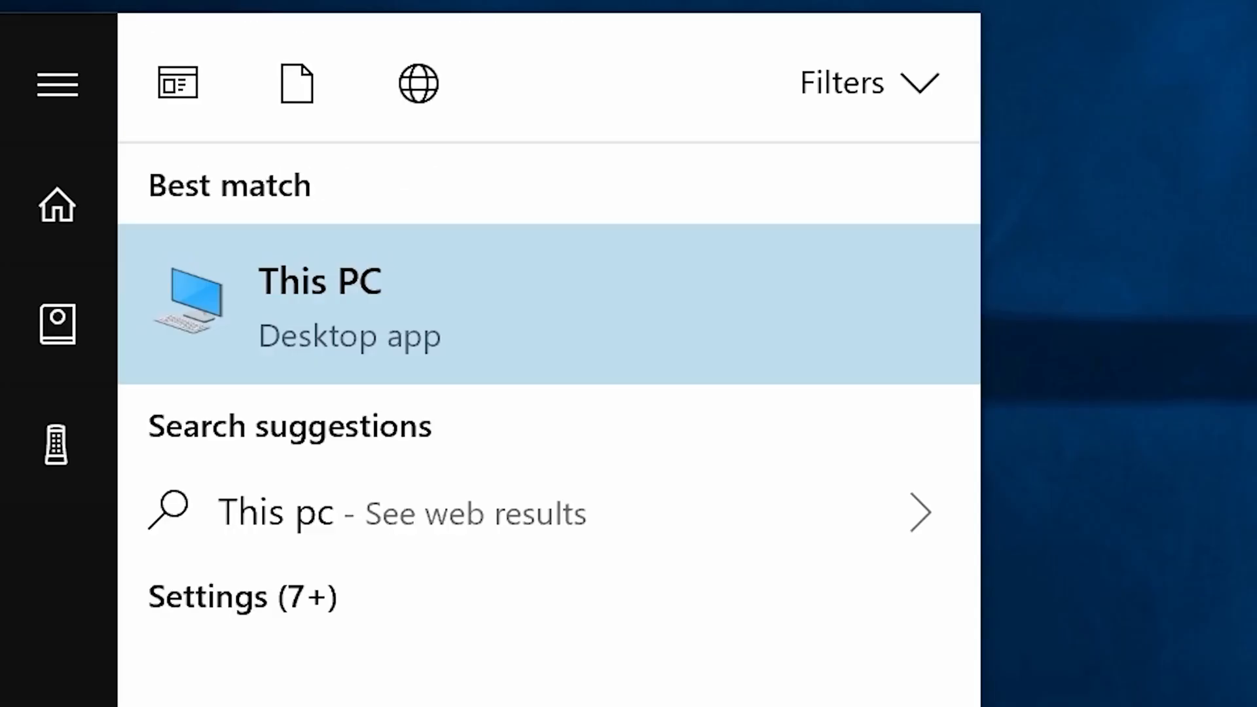
left_click(337, 319)
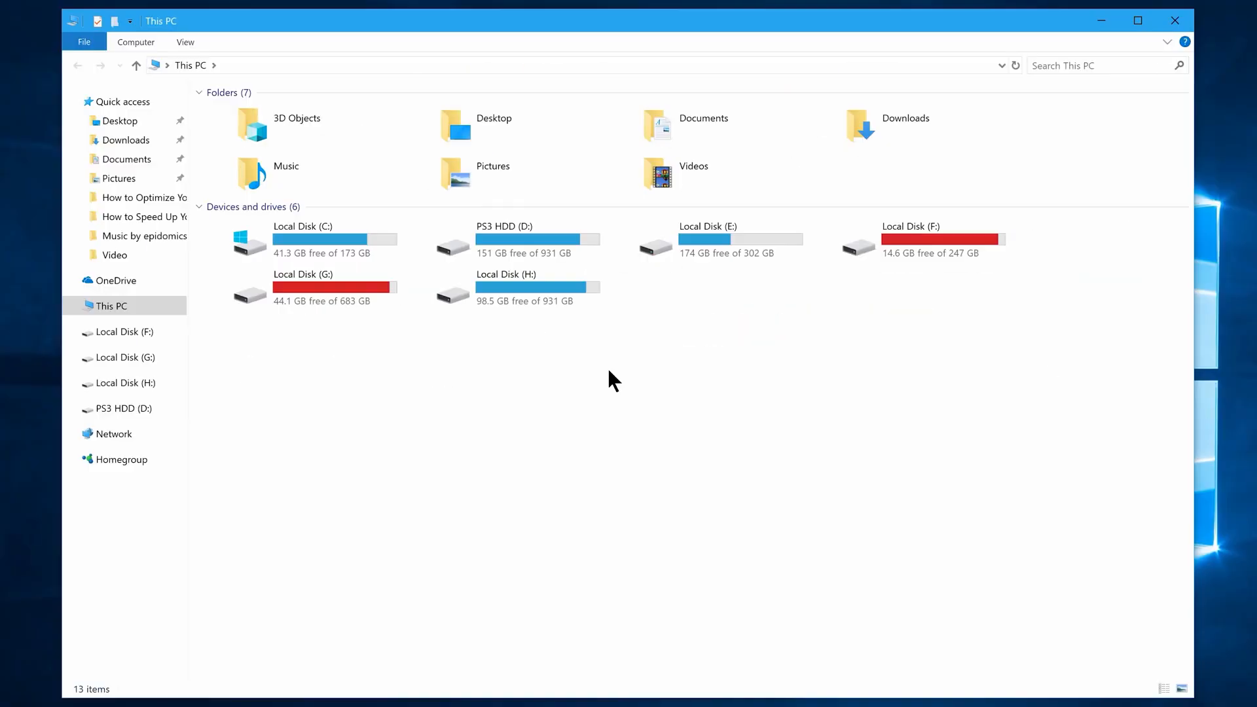
right_click(262, 65)
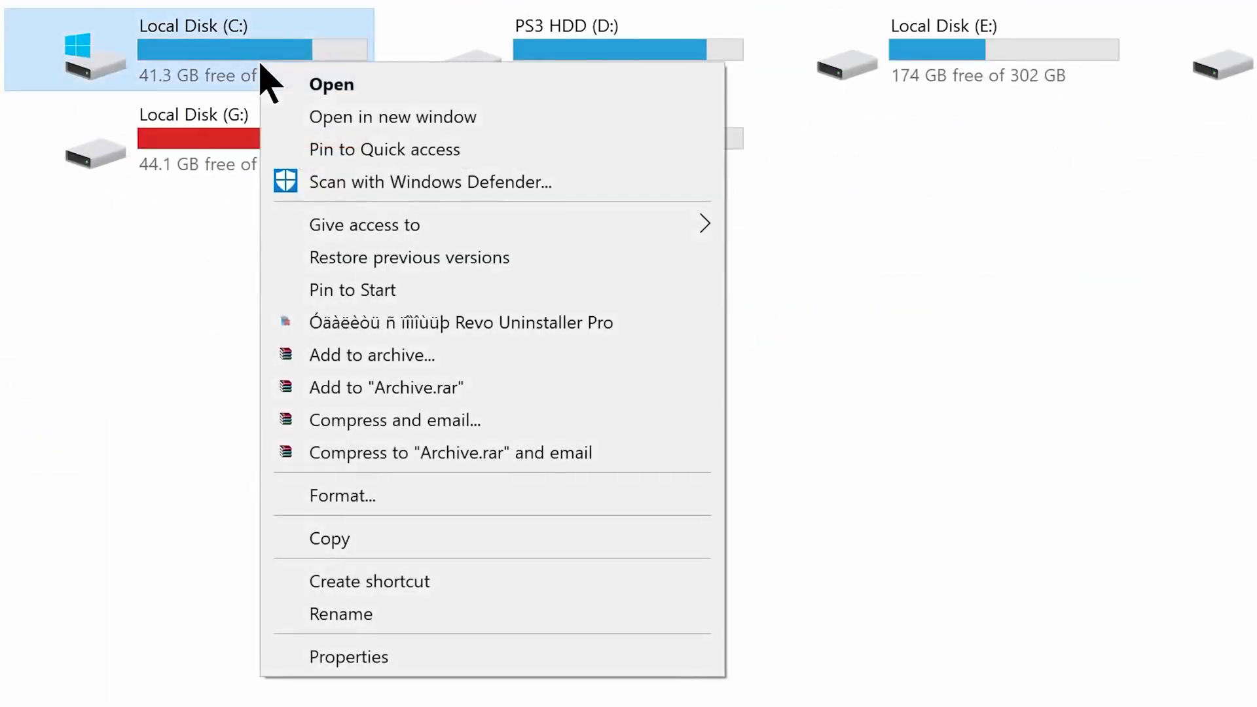
left_click(354, 657)
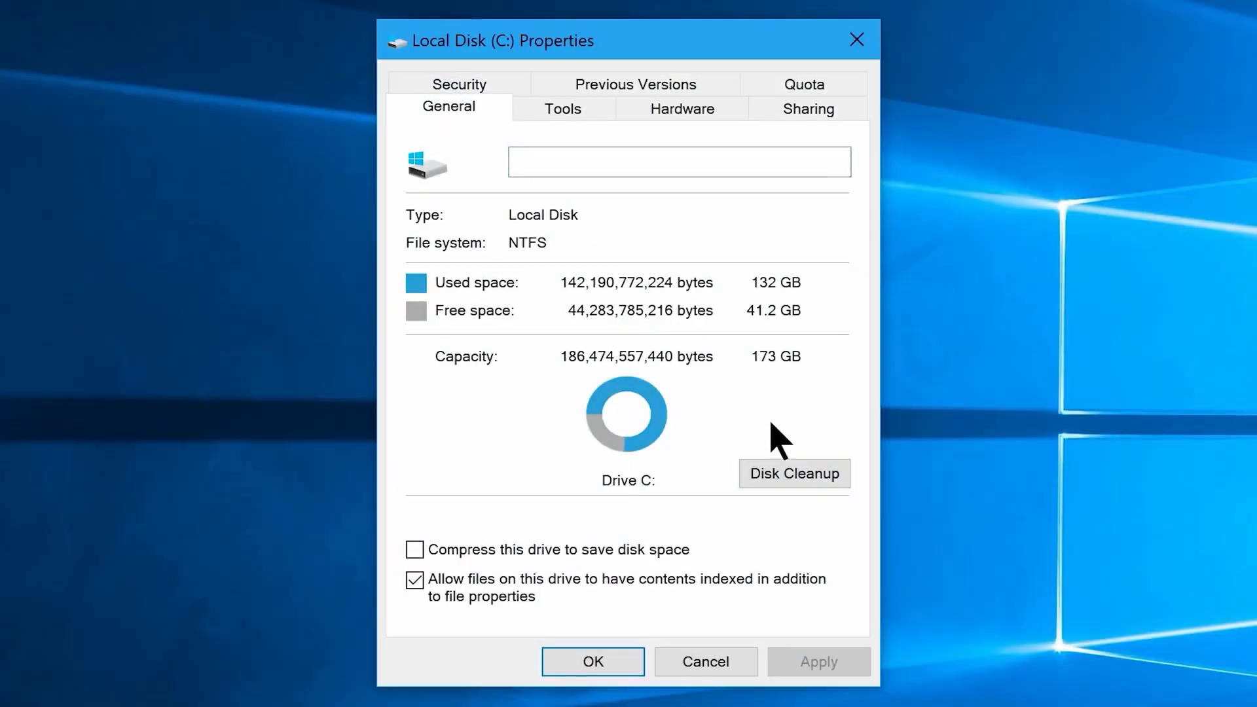
left_click(796, 475)
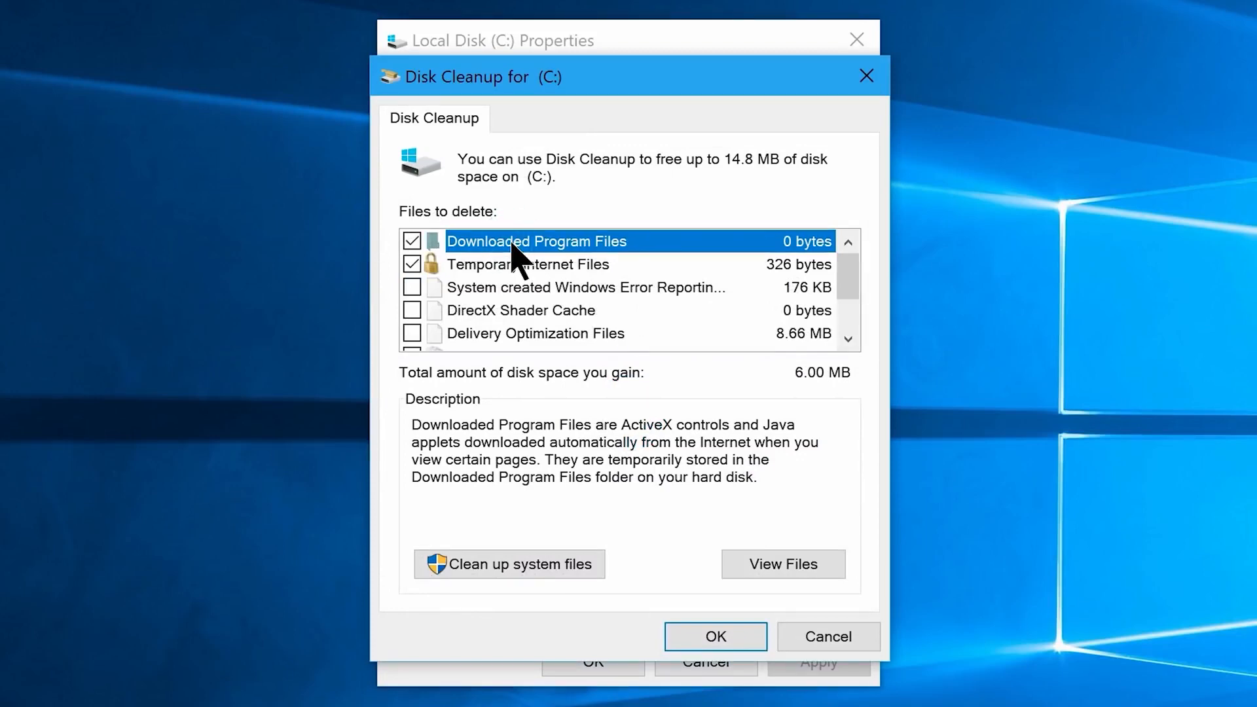
Review the Disk Cleanup file categories and add Recycle Bin and Temporary files to the files to delete
left_click(512, 265)
scroll(498, 308, "down", 1)
left_click(472, 335)
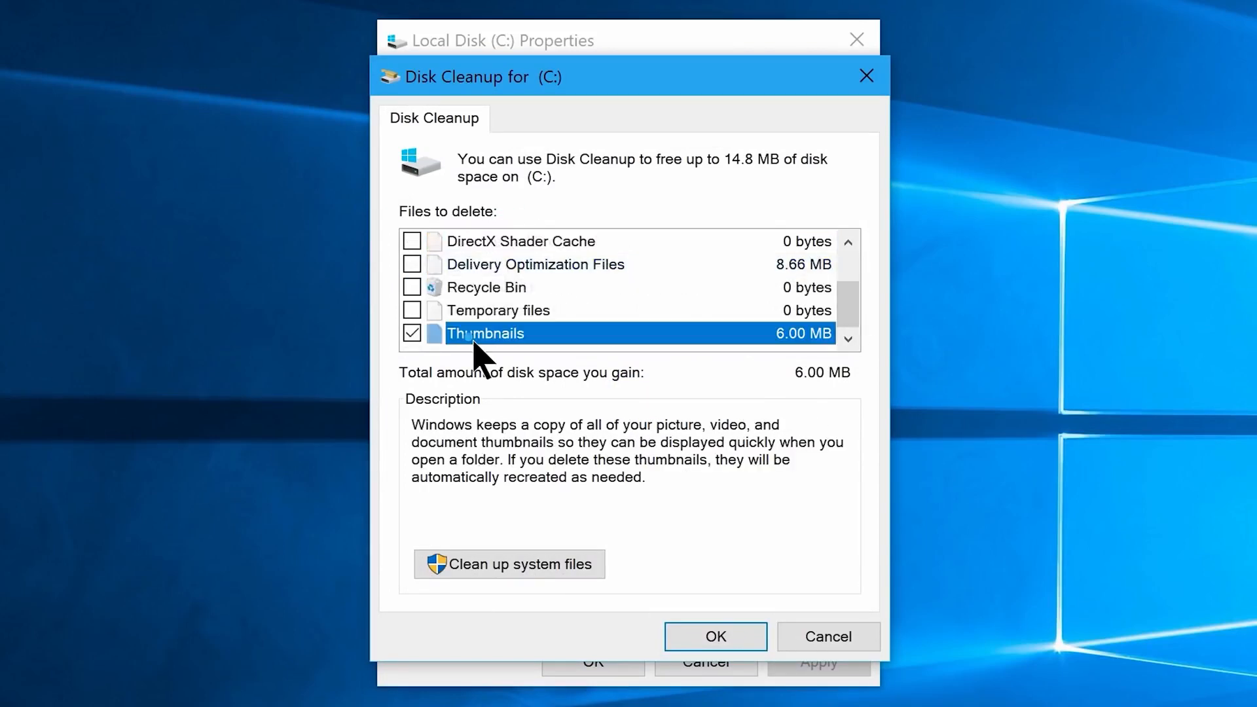
left_click(409, 287)
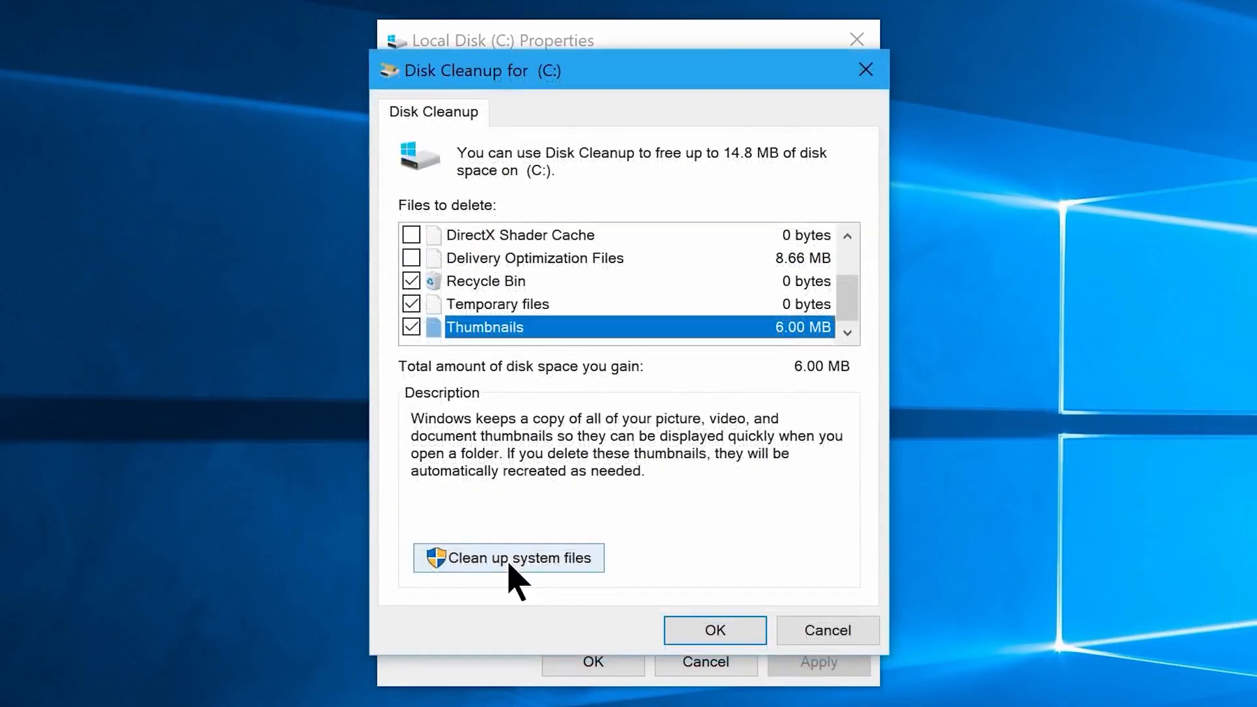
Rescan drive C: with system files included, then run the cleanup and confirm permanent deletion of the selected files
left_click(511, 571)
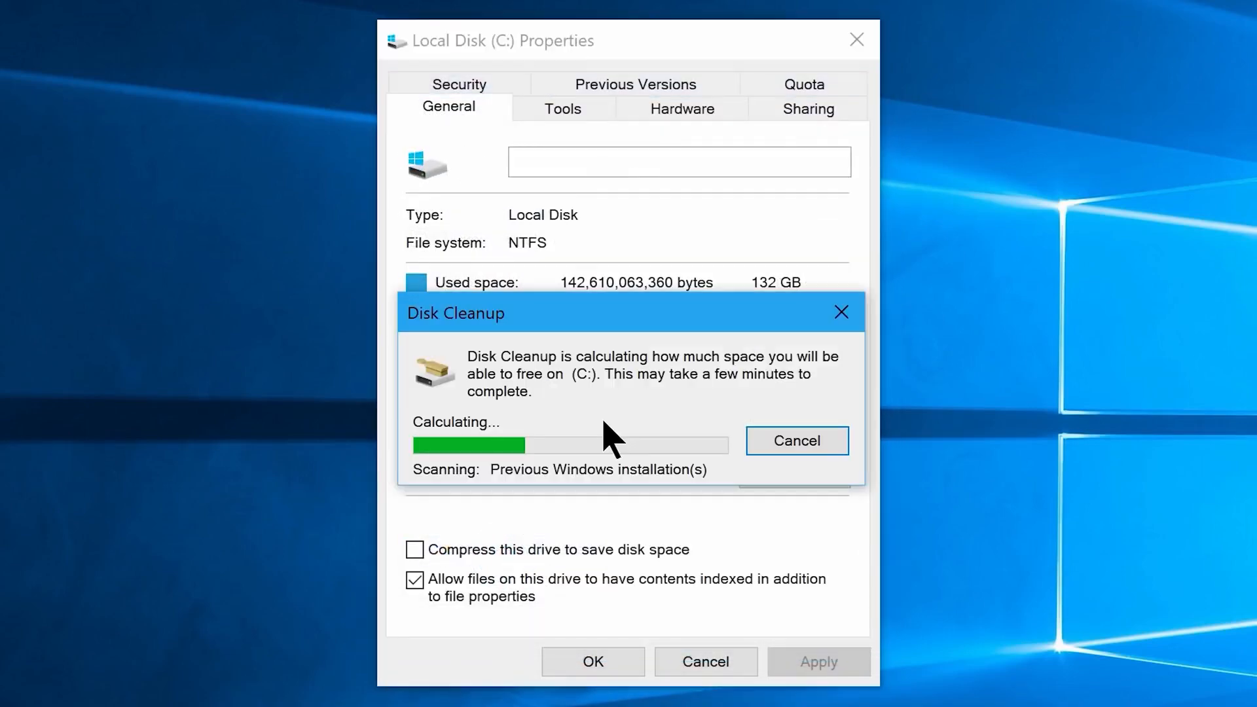
left_click(689, 617)
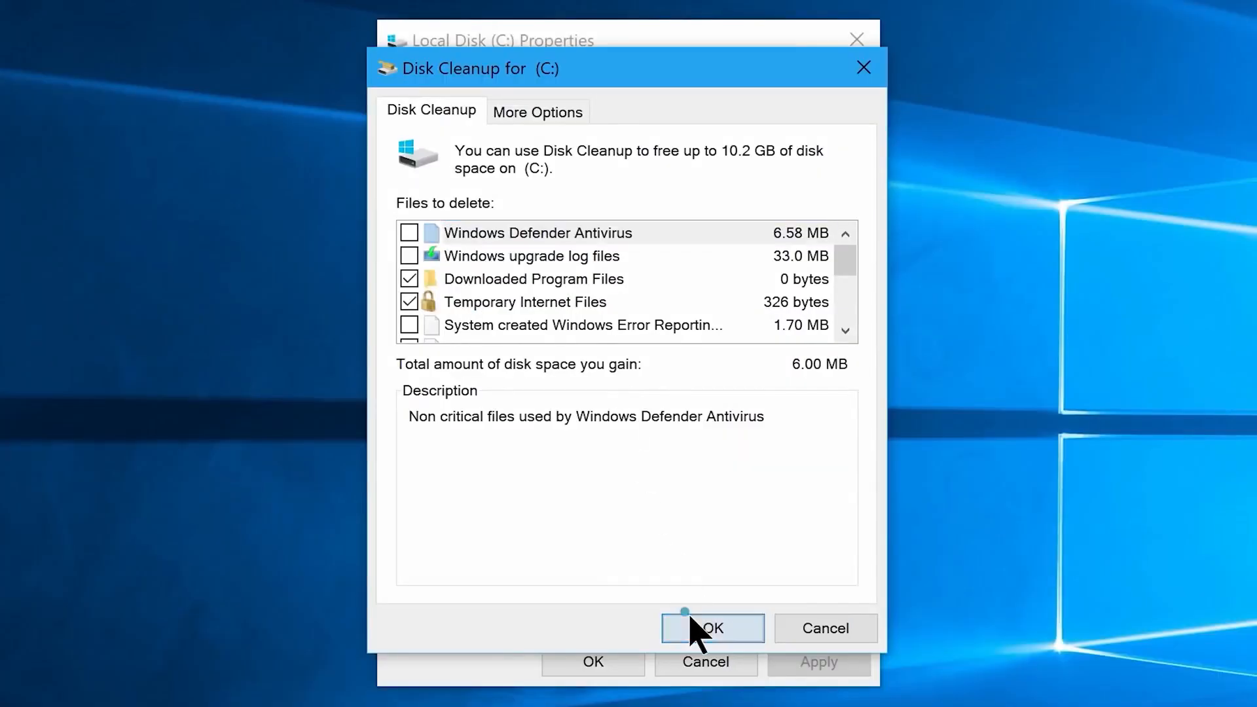
left_click(668, 427)
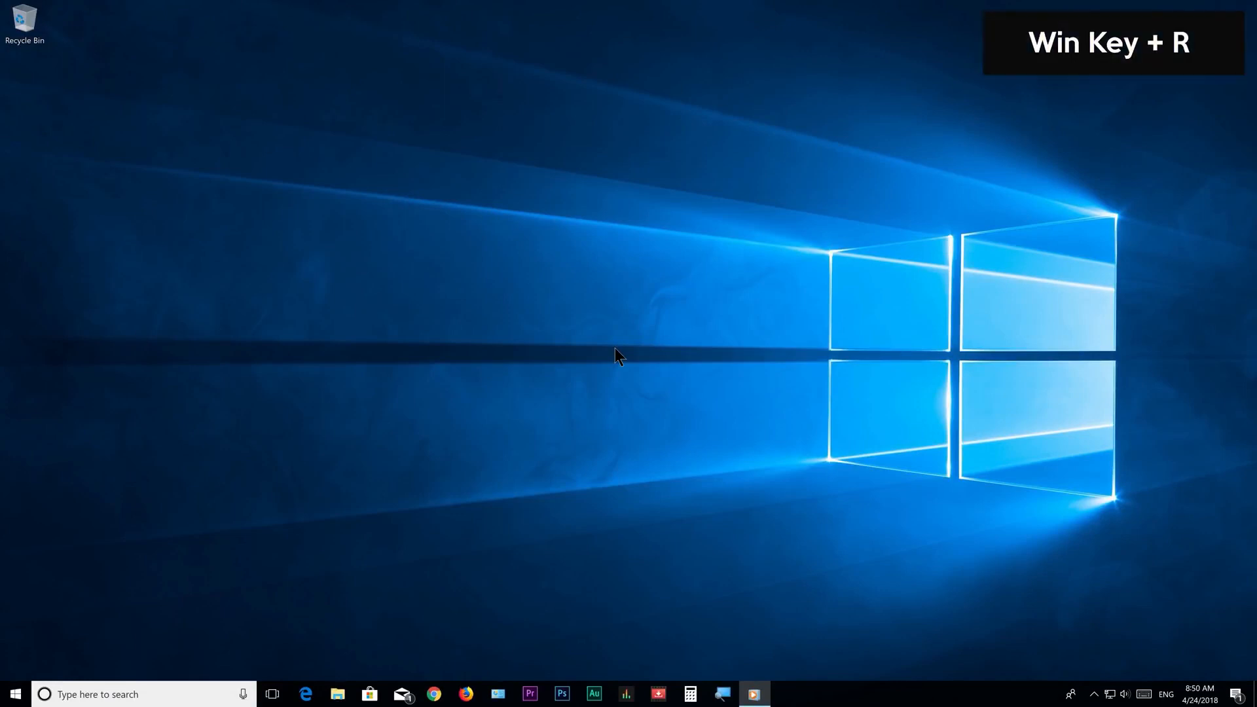
Open the Registry Editor by running regedit
key("super+r")
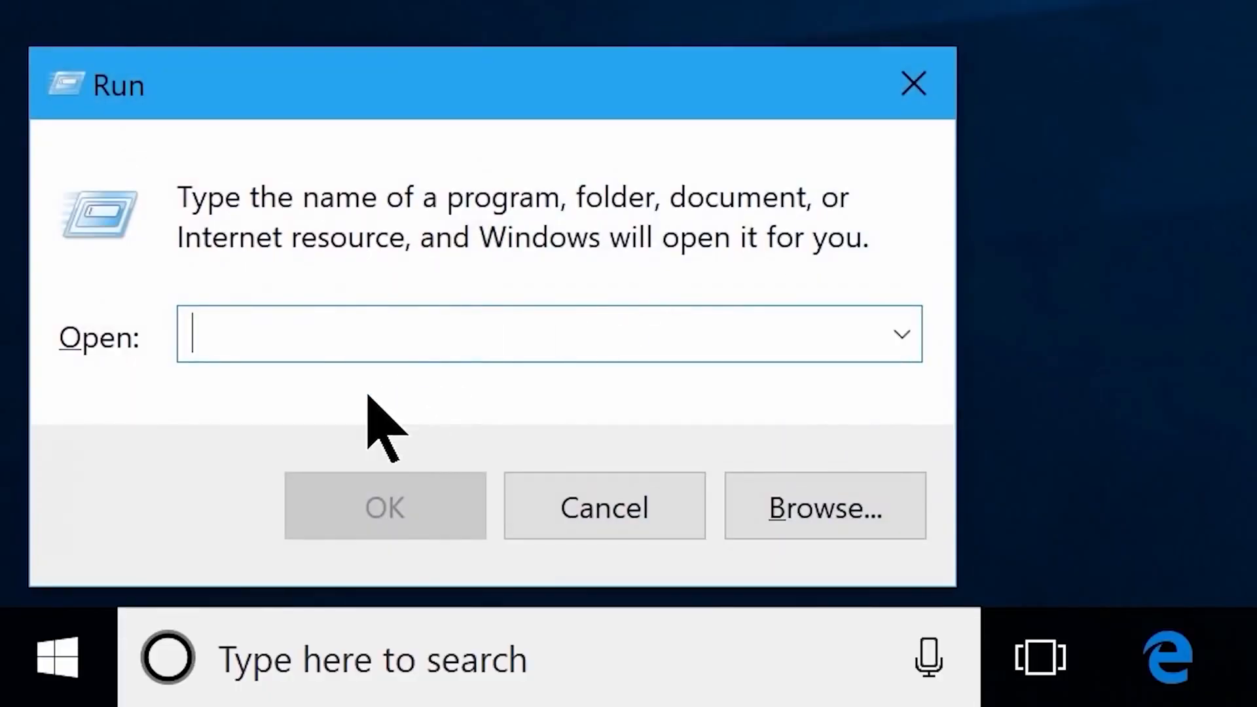
type("regedit")
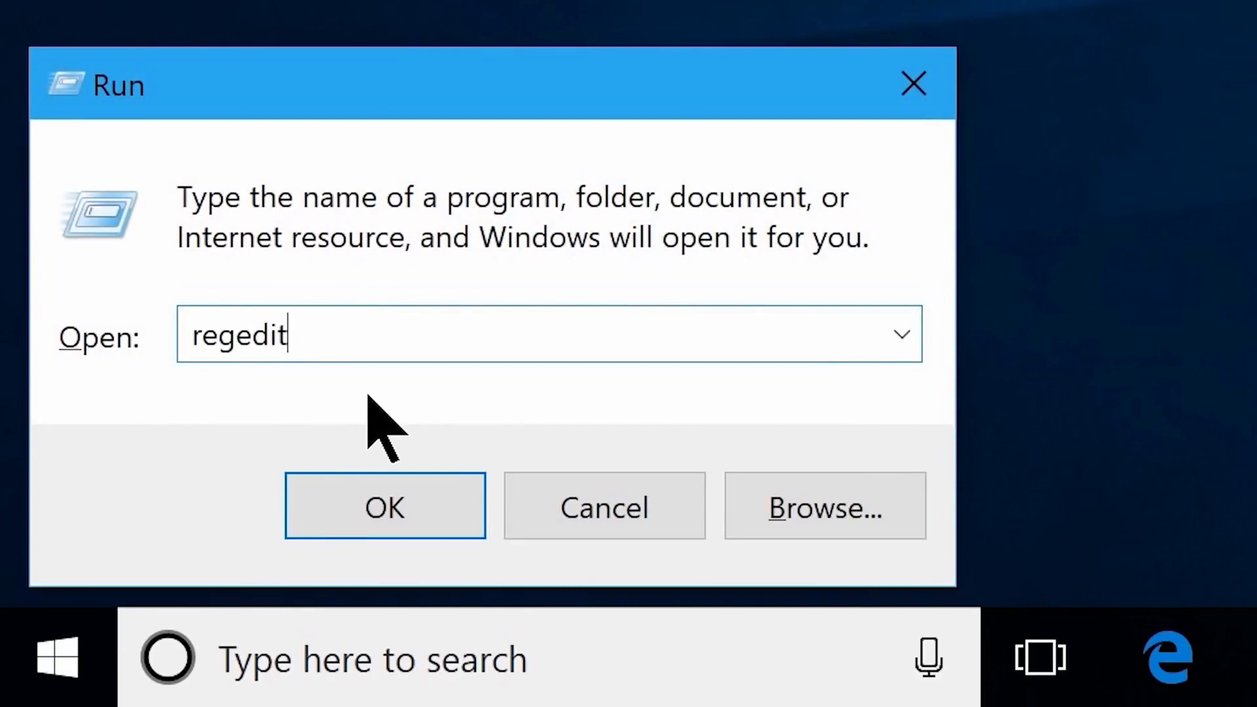
left_click(387, 510)
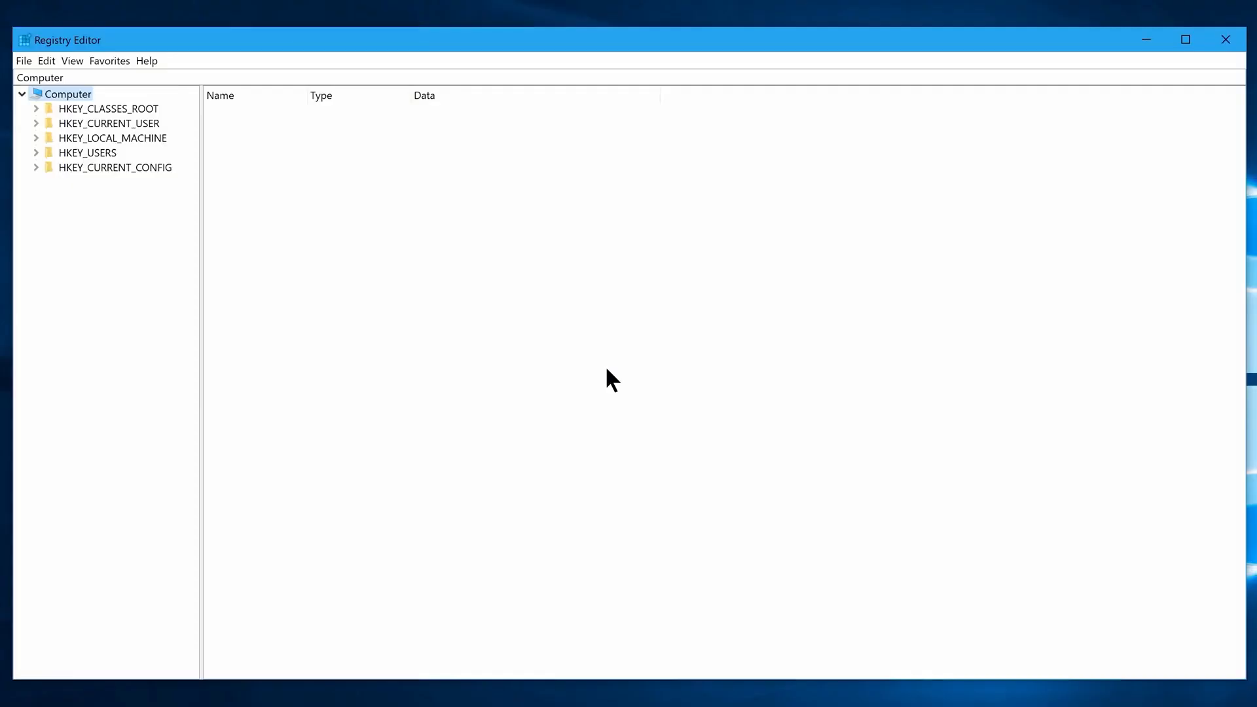
Set the MouseHoverTime value under HKEY_CURRENT_USER\Control Panel\Mouse to 10
left_click(36, 124)
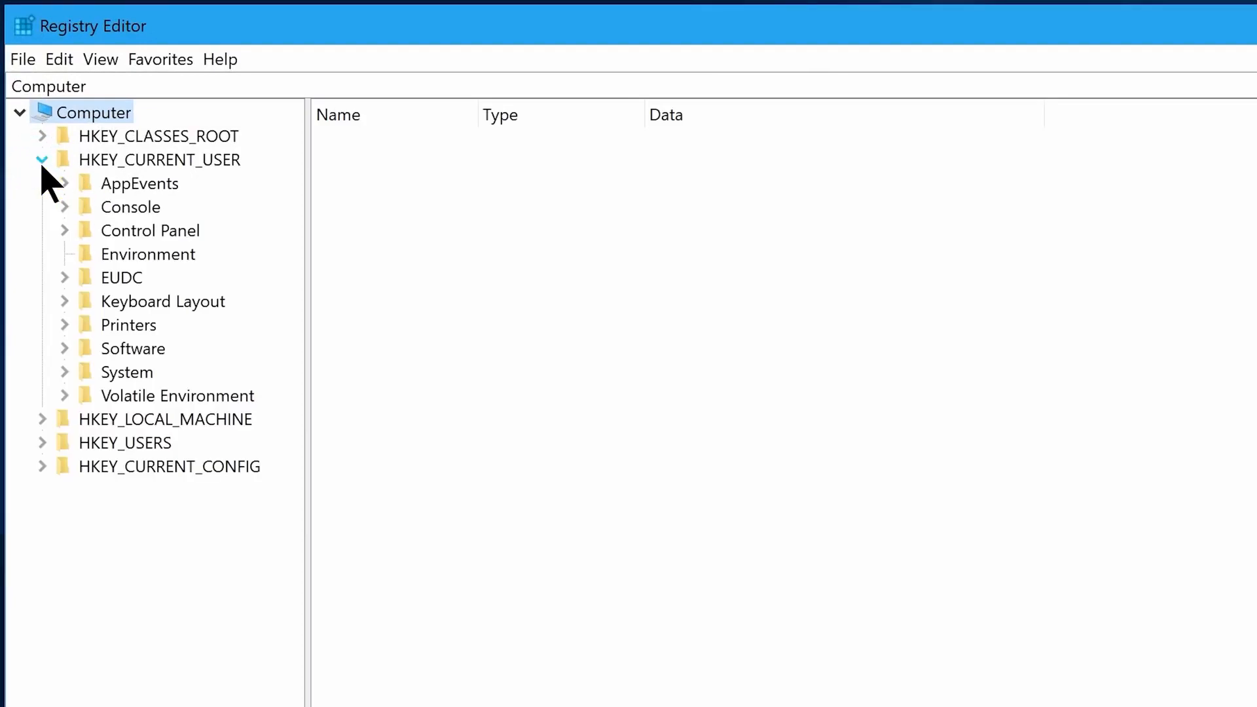
left_click(115, 229)
double_click(115, 230)
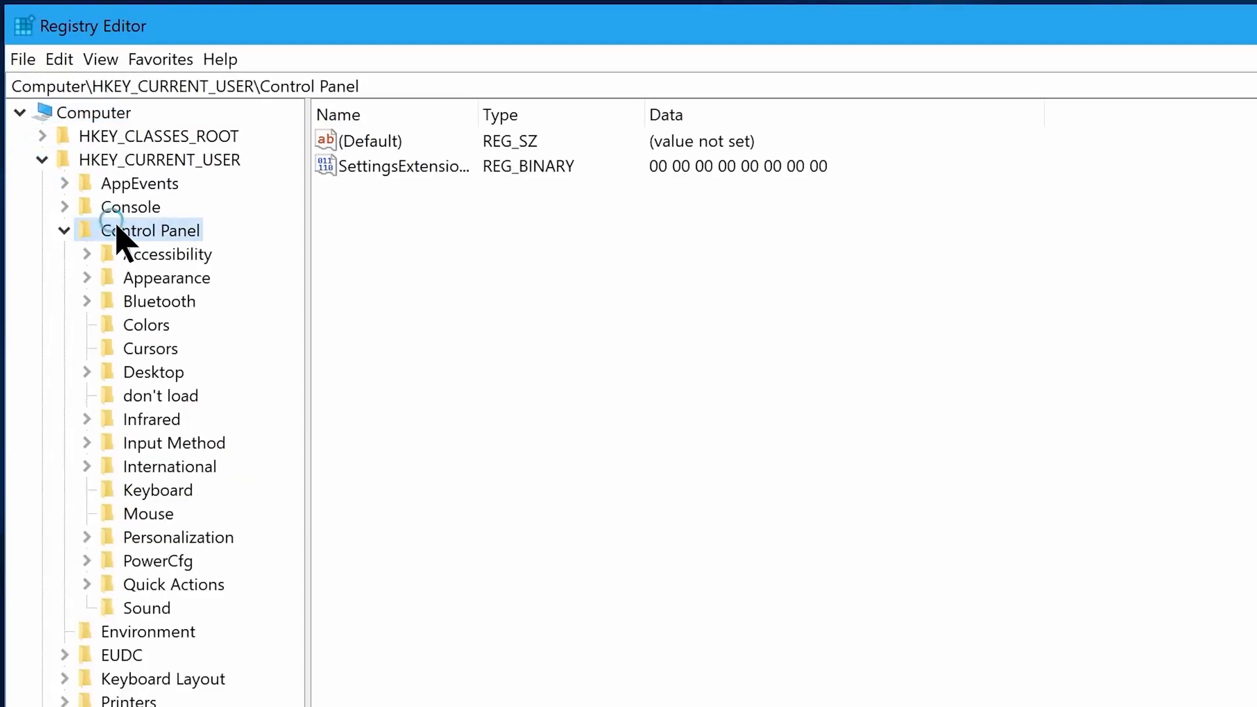
left_click(145, 514)
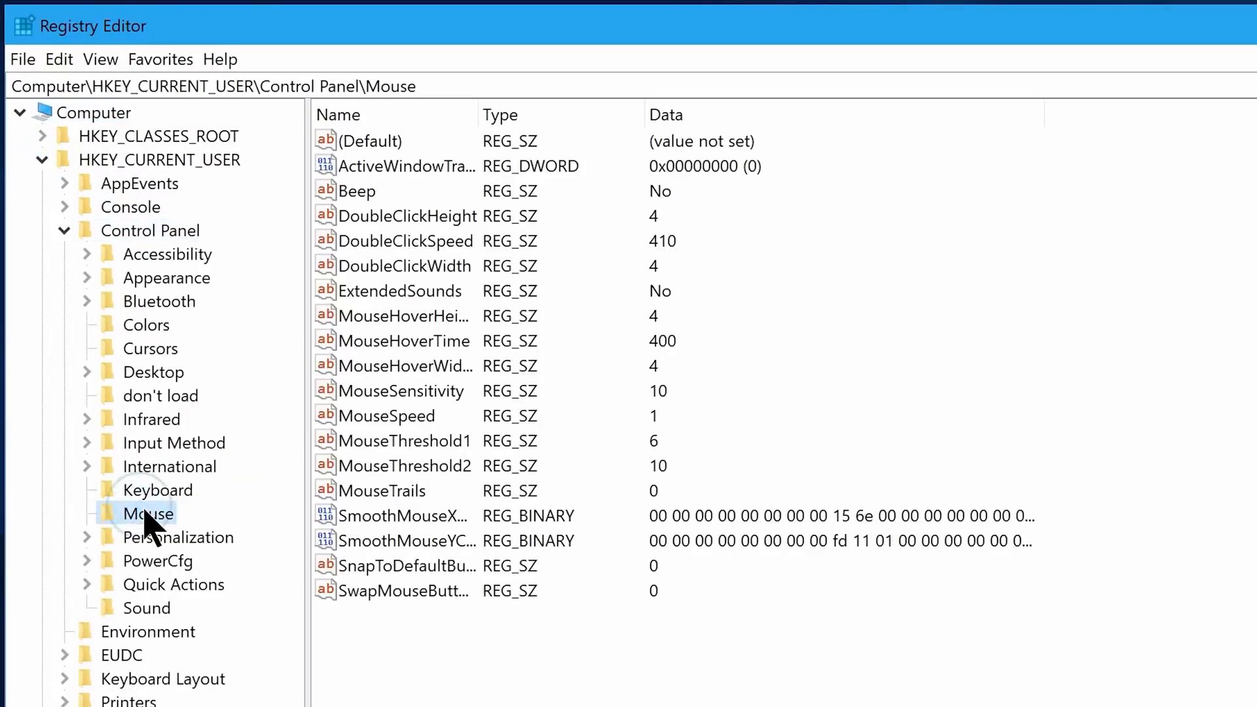
double_click(397, 342)
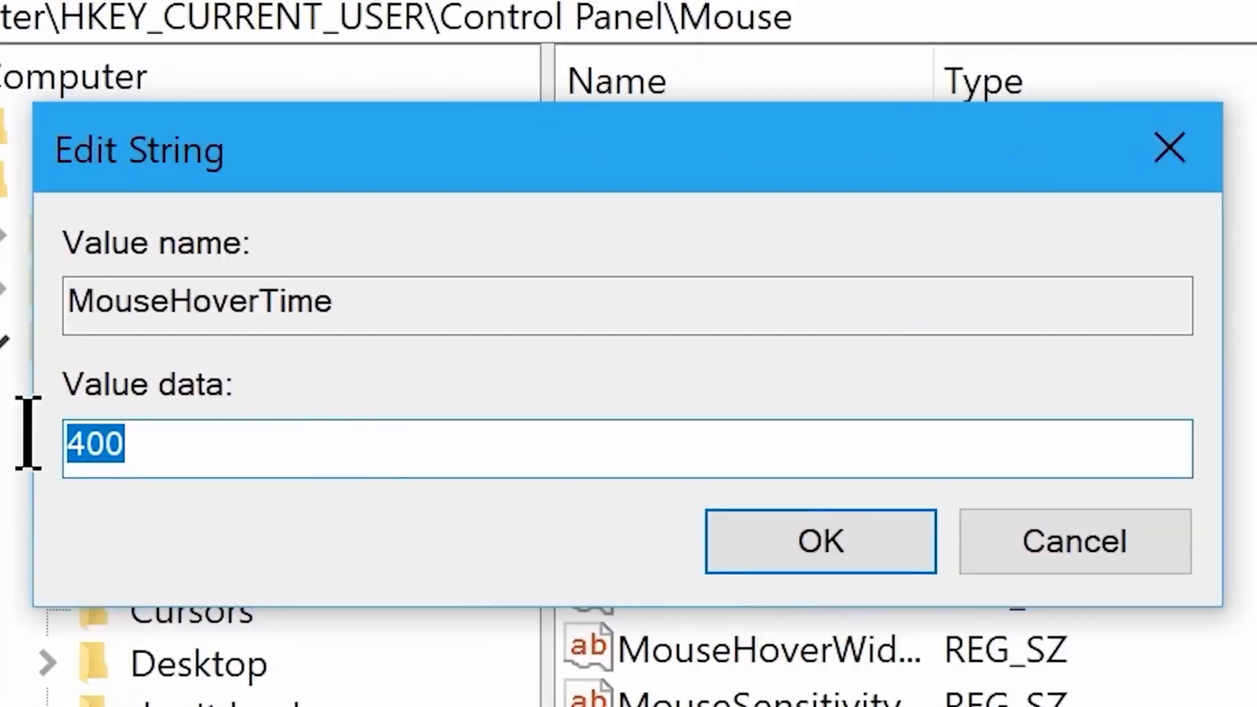
type("10")
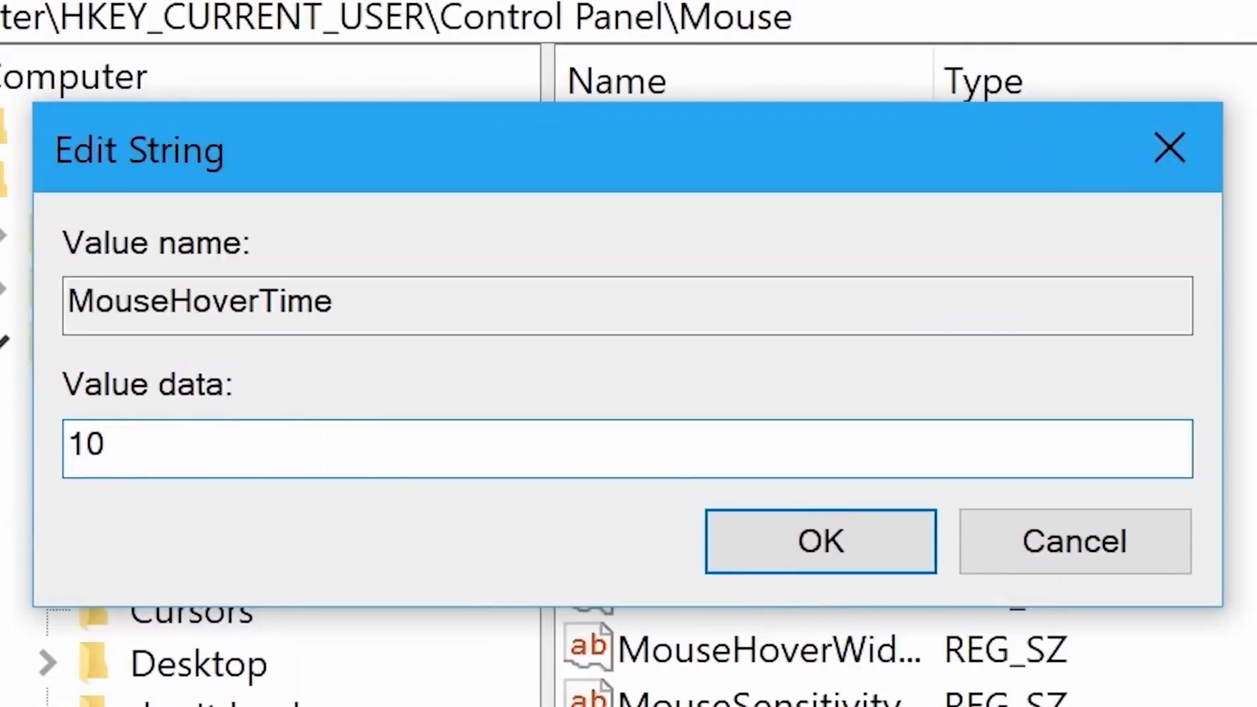
left_click(815, 554)
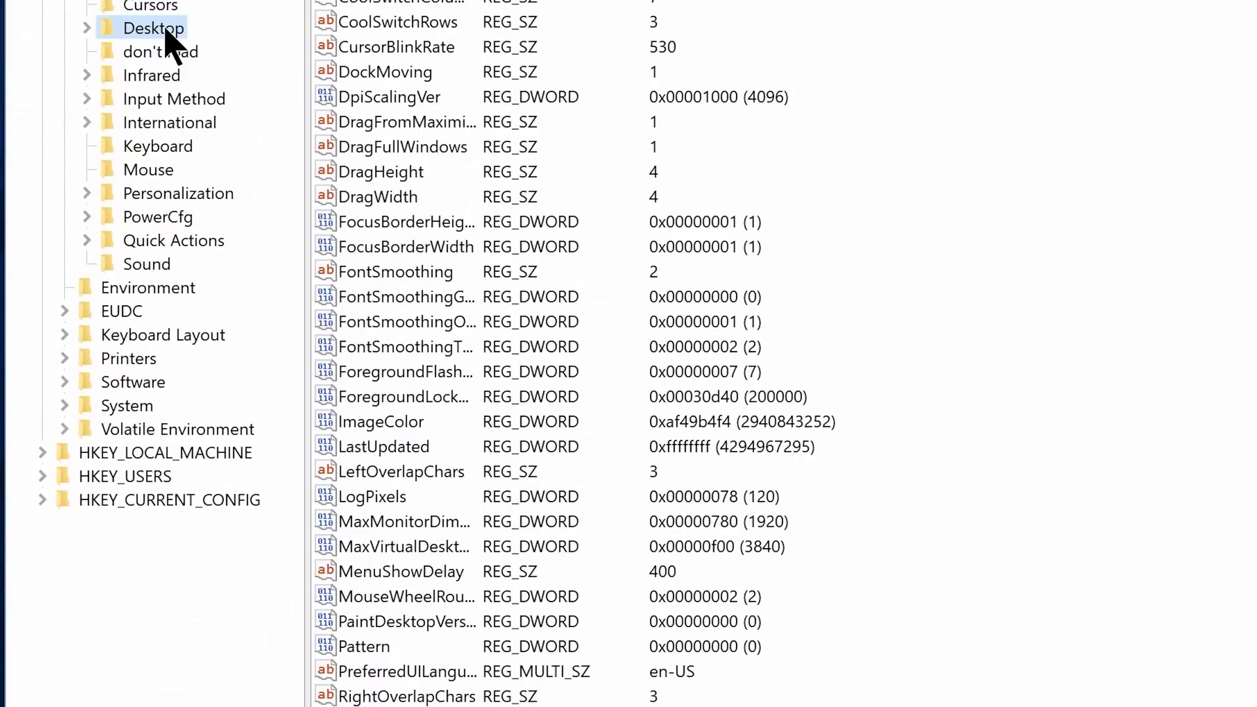
Set the MenuShowDelay value under HKEY_CURRENT_USER\Control Panel\Desktop to 10
left_click(384, 573)
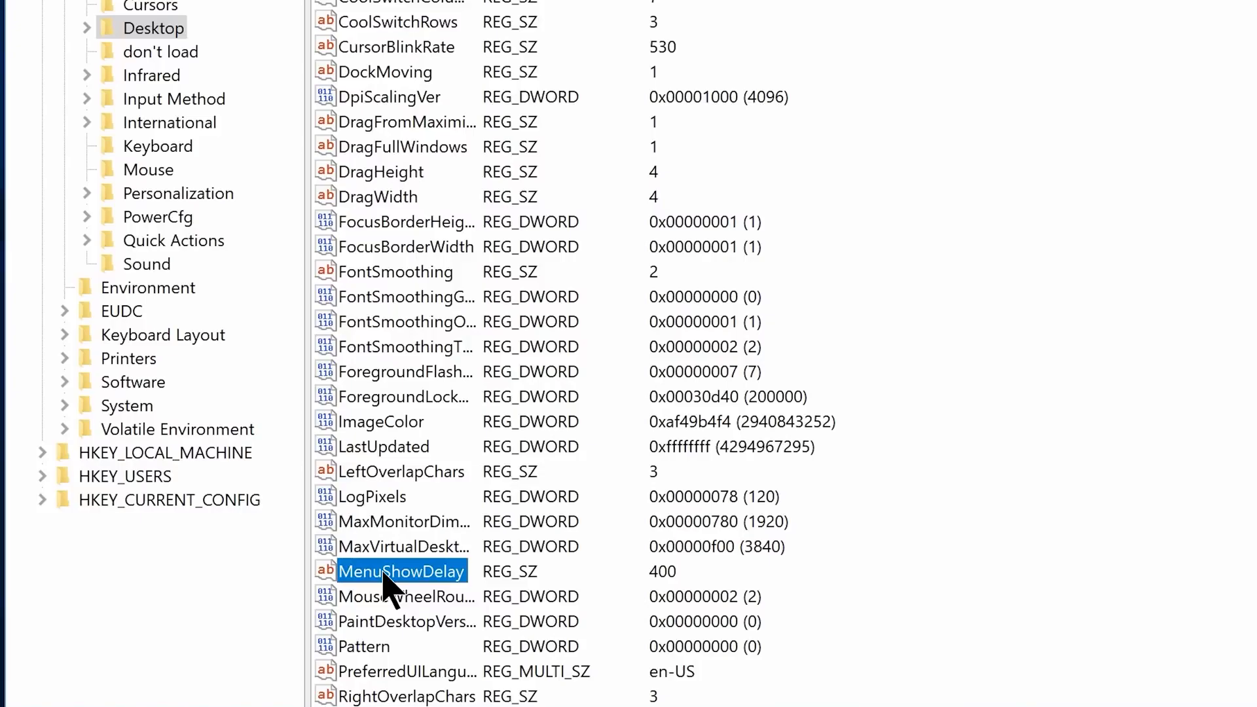
double_click(383, 574)
left_click(295, 445)
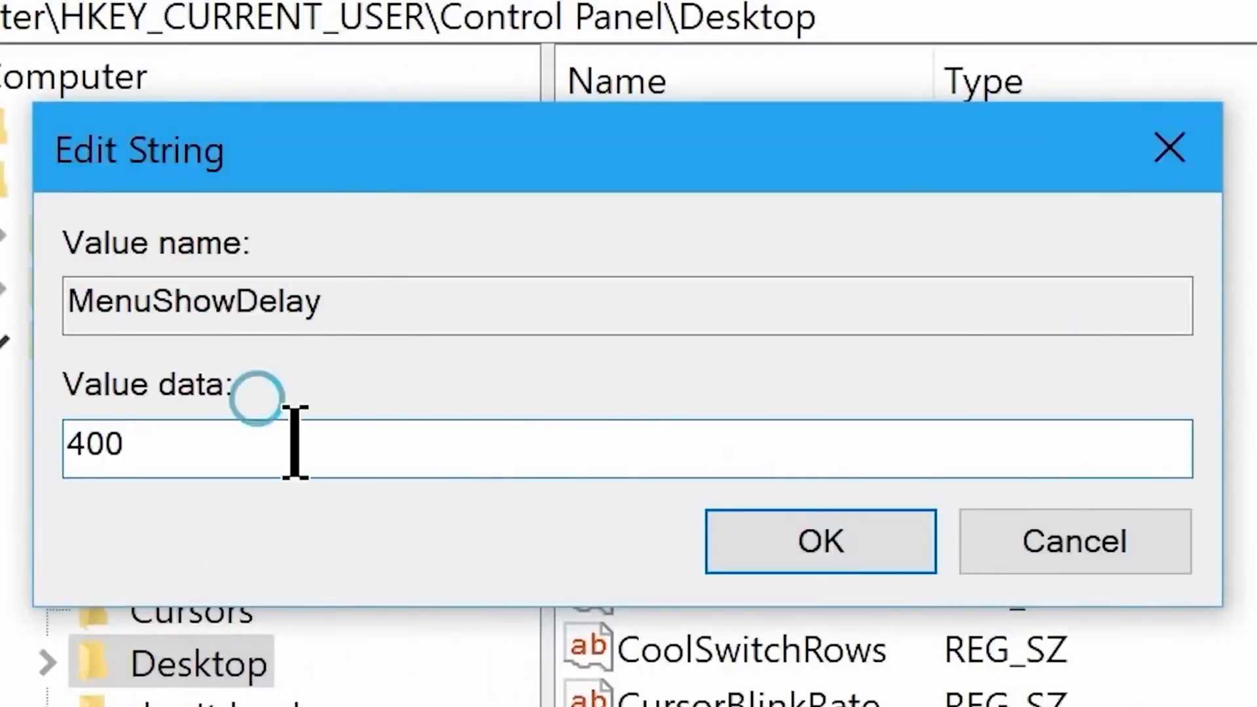
key("ctrl+a")
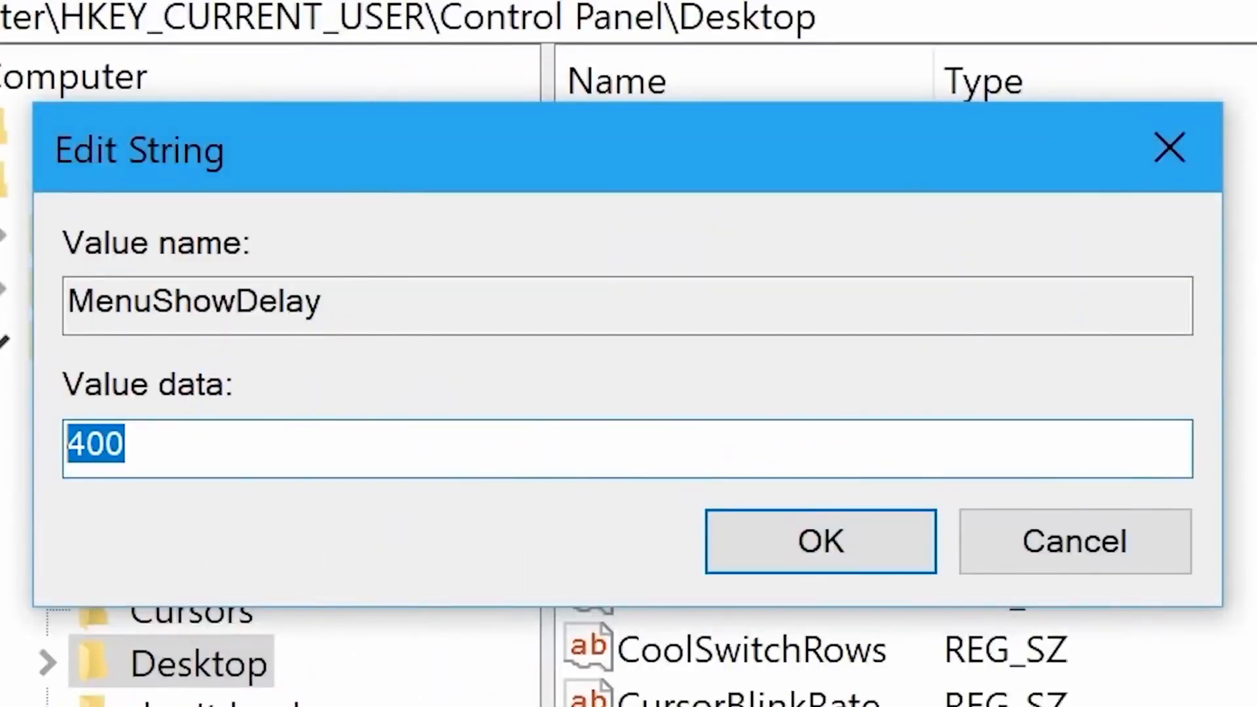
type("10")
left_click(785, 562)
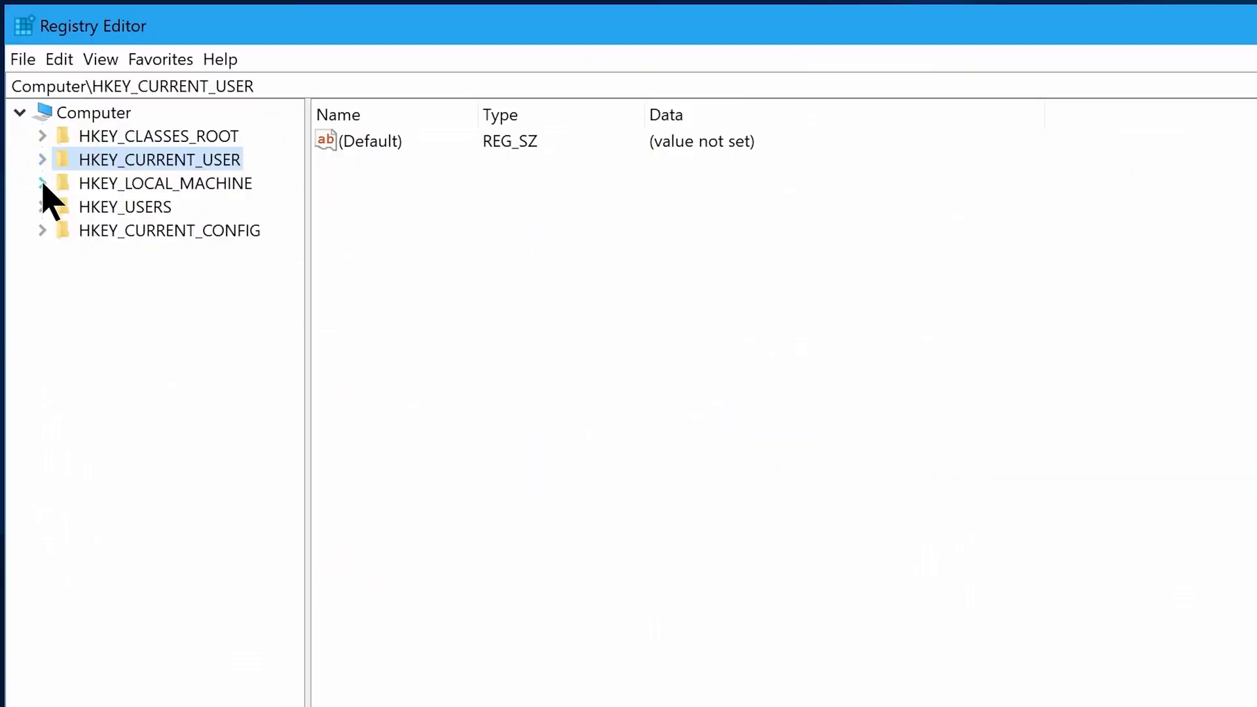
Open the registry key HKEY_LOCAL_MACHINE\SOFTWARE\Microsoft\Windows NT\CurrentVersion\Multimedia\SystemProfile
left_click(42, 183)
left_click(66, 324)
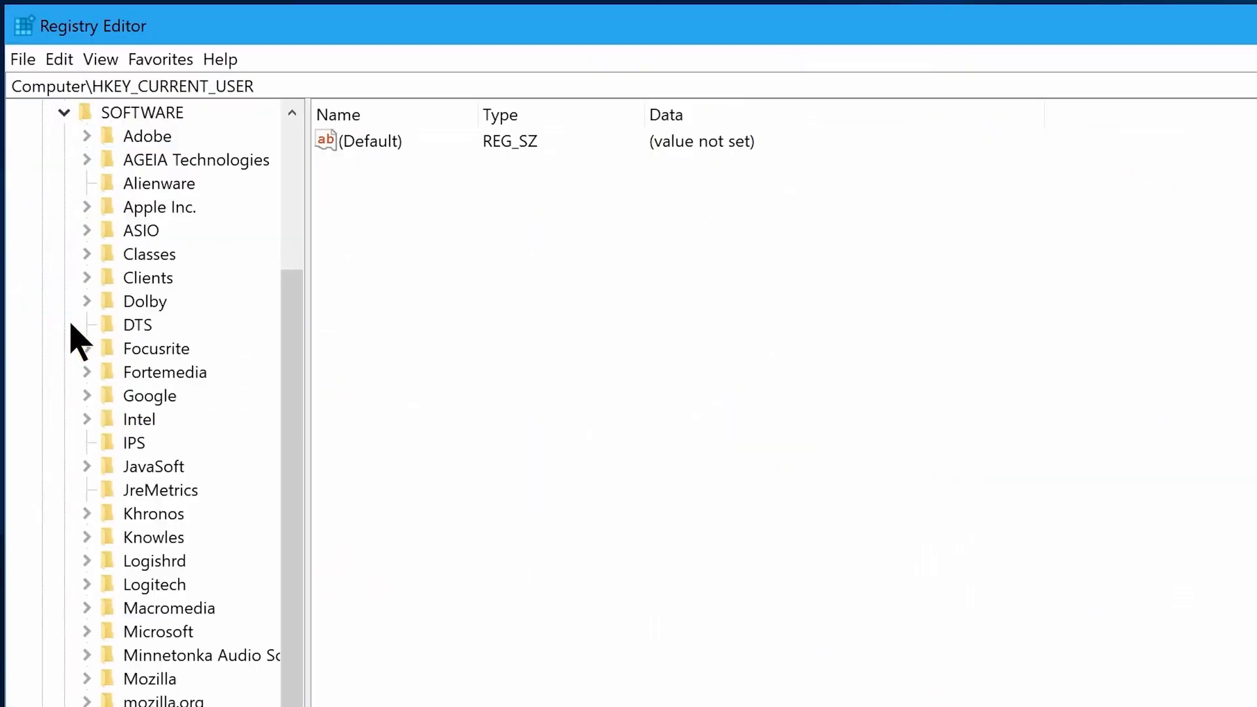
left_click(87, 631)
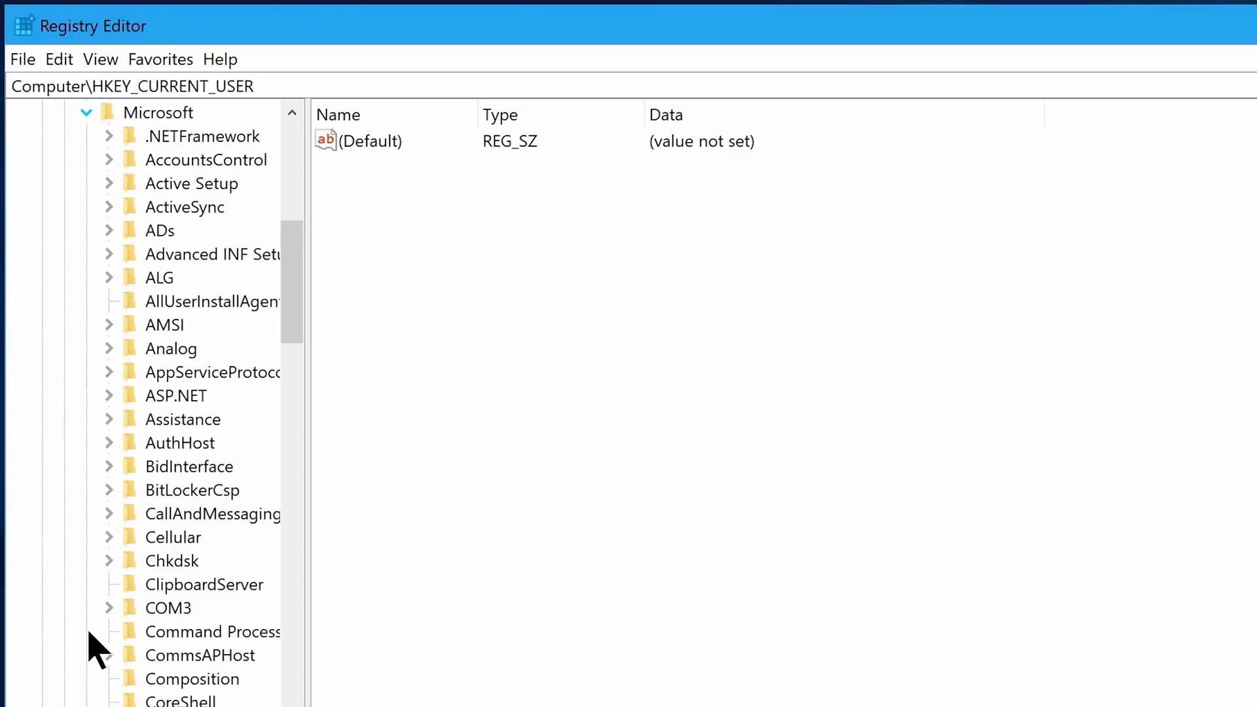
scroll(91, 641, "down", 20)
left_click(108, 621)
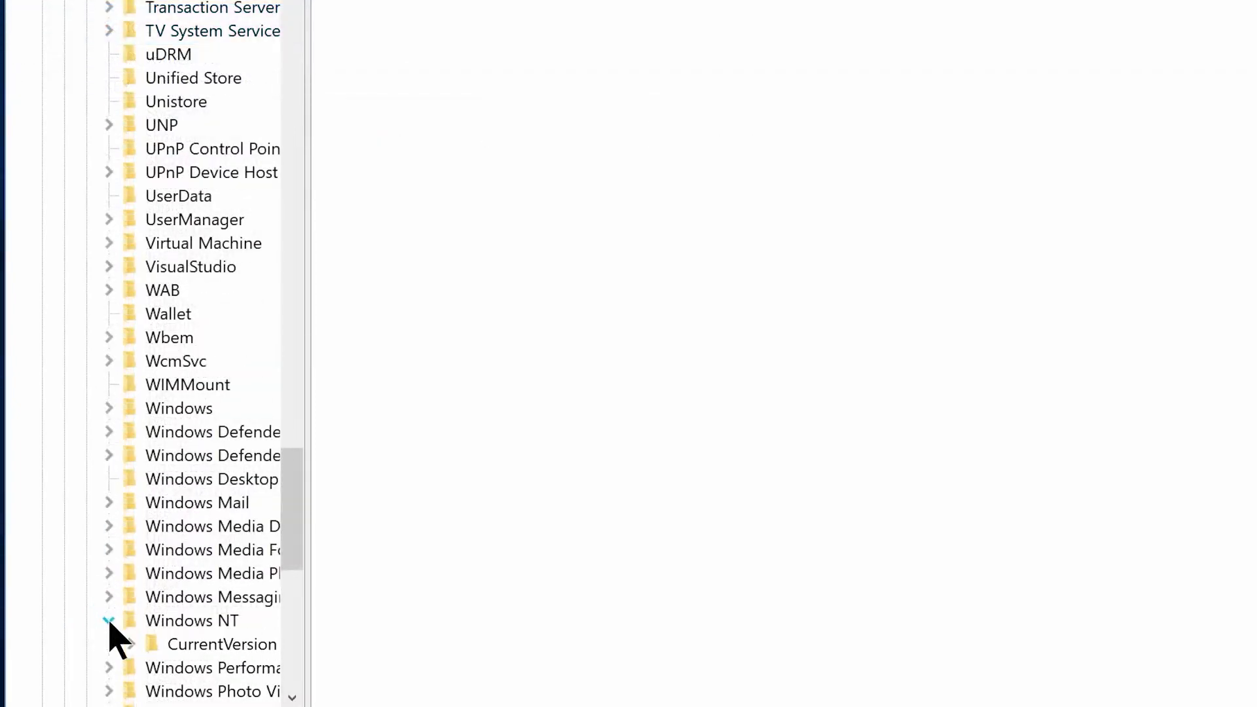
left_click(127, 643)
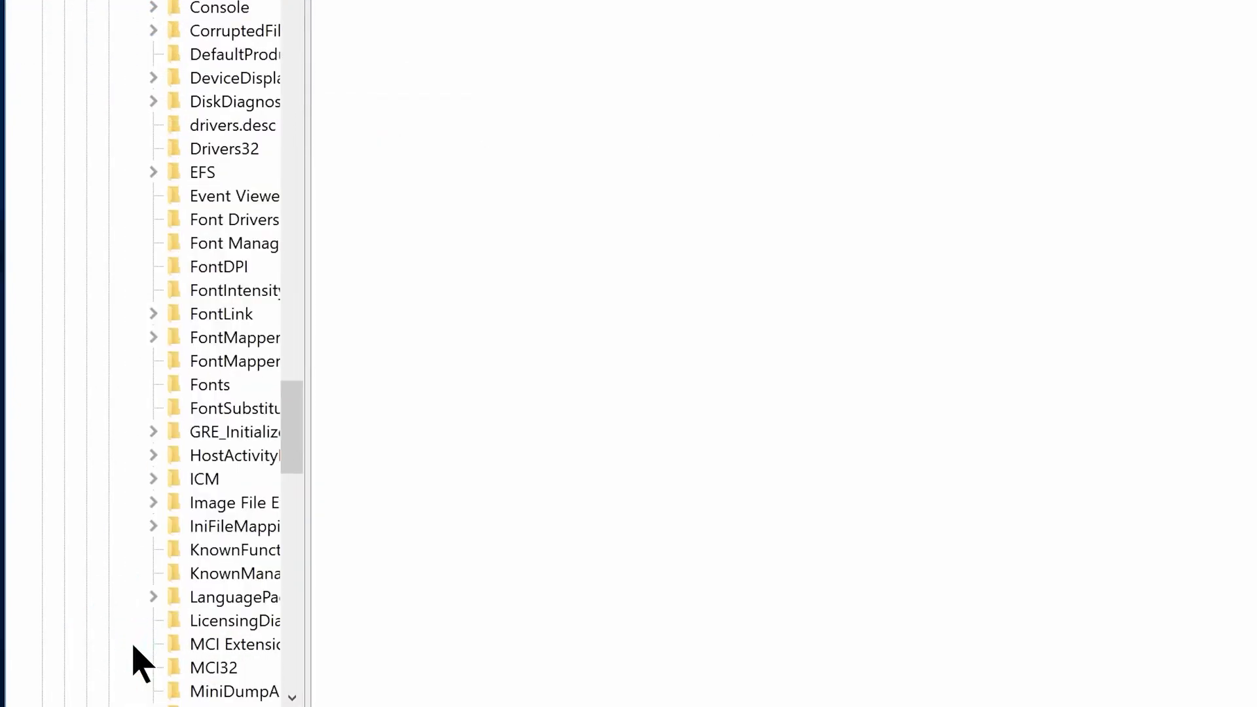
scroll(140, 124, "down", 1)
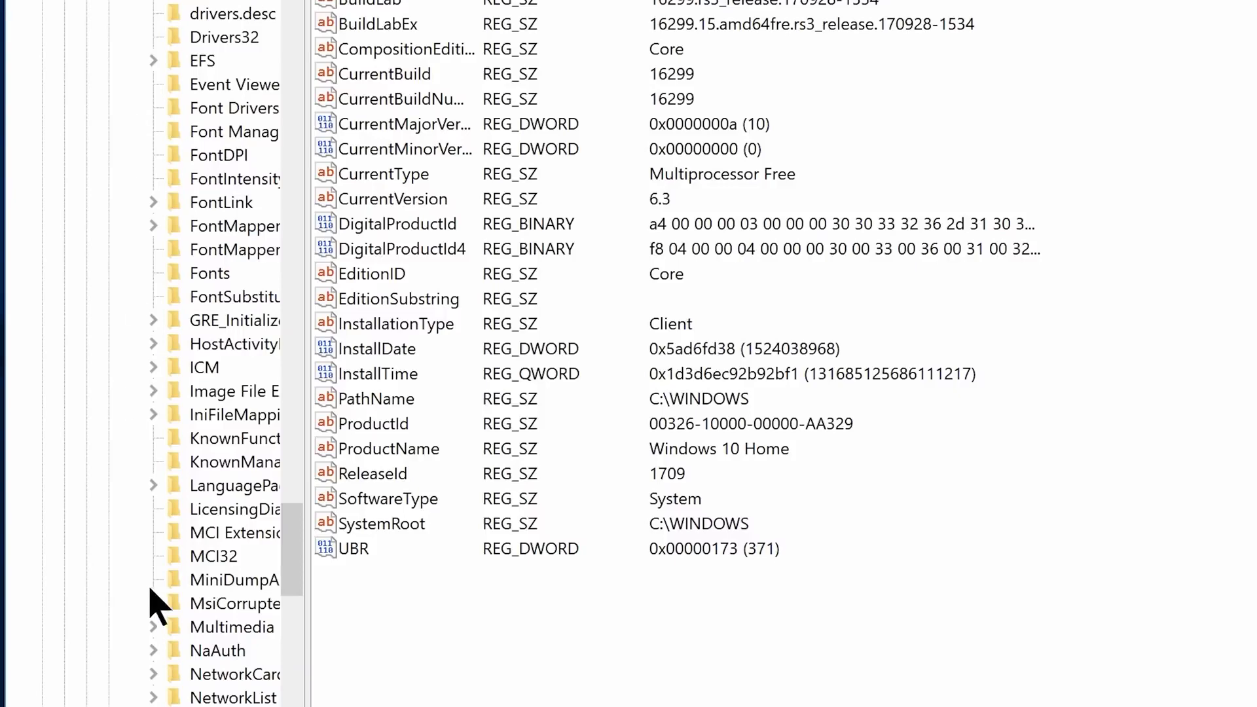
left_click(153, 627)
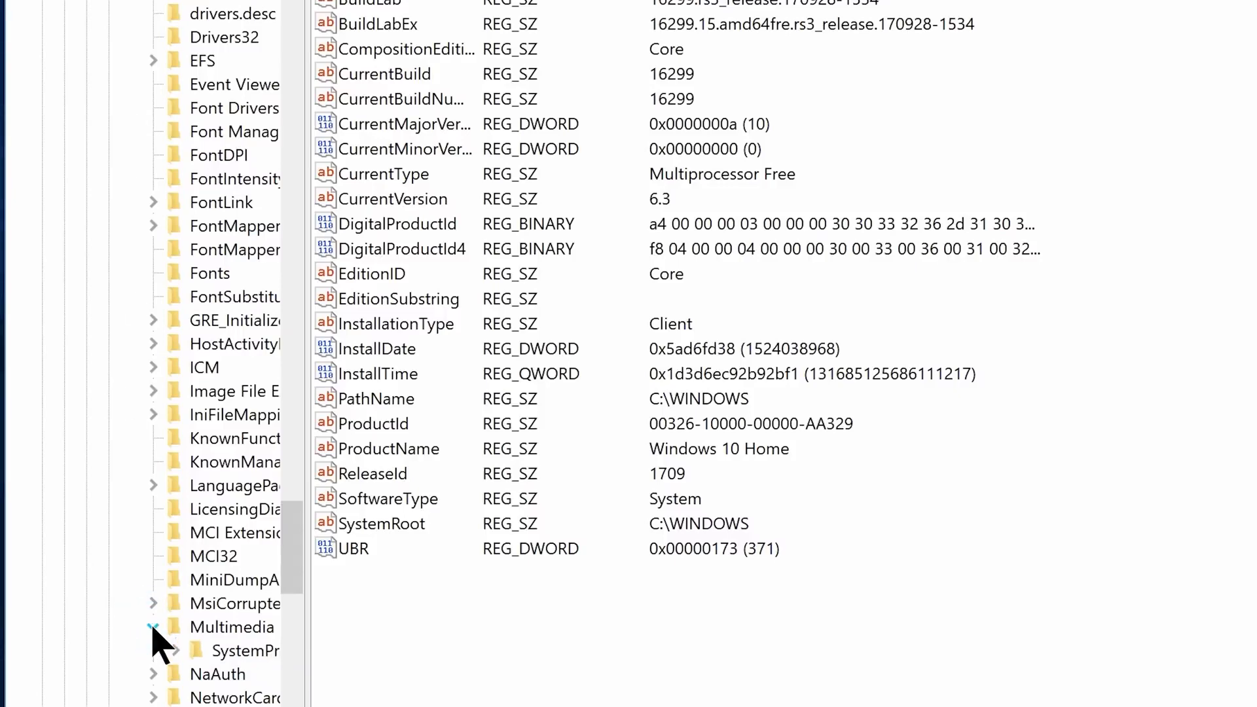
double_click(209, 650)
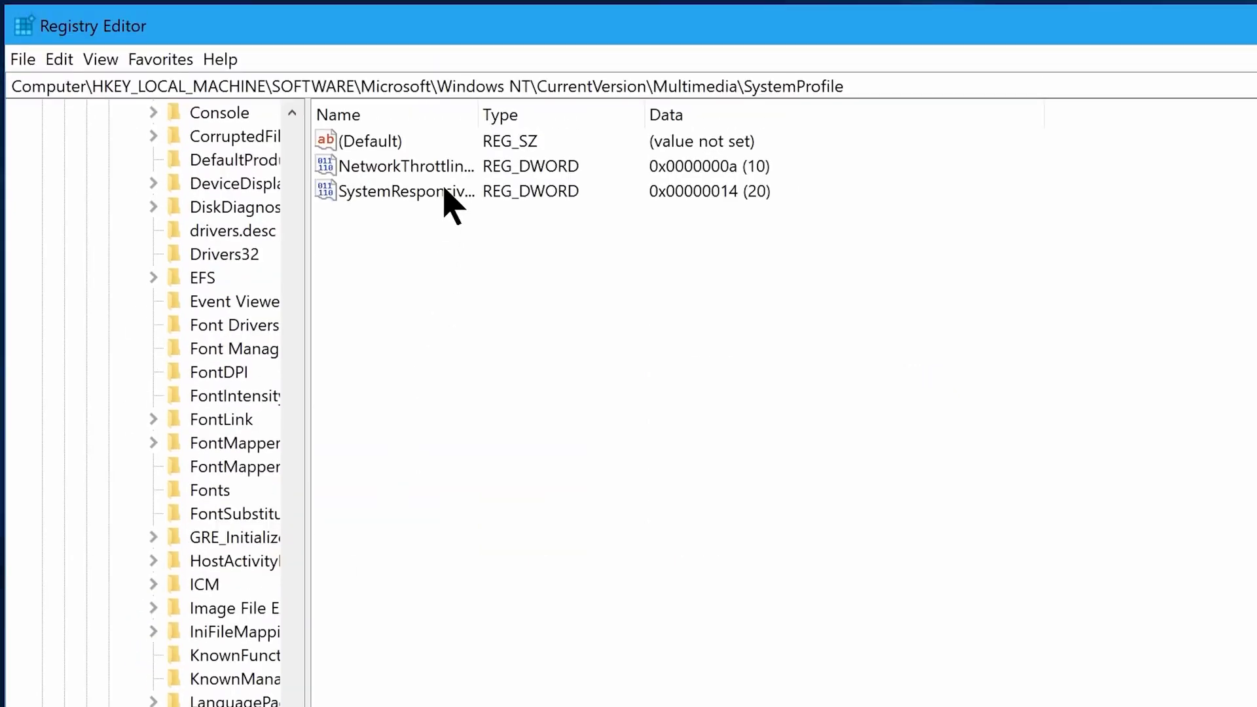
Set the SystemResponsiveness DWORD value in the SystemProfile key to 0
double_click(445, 190)
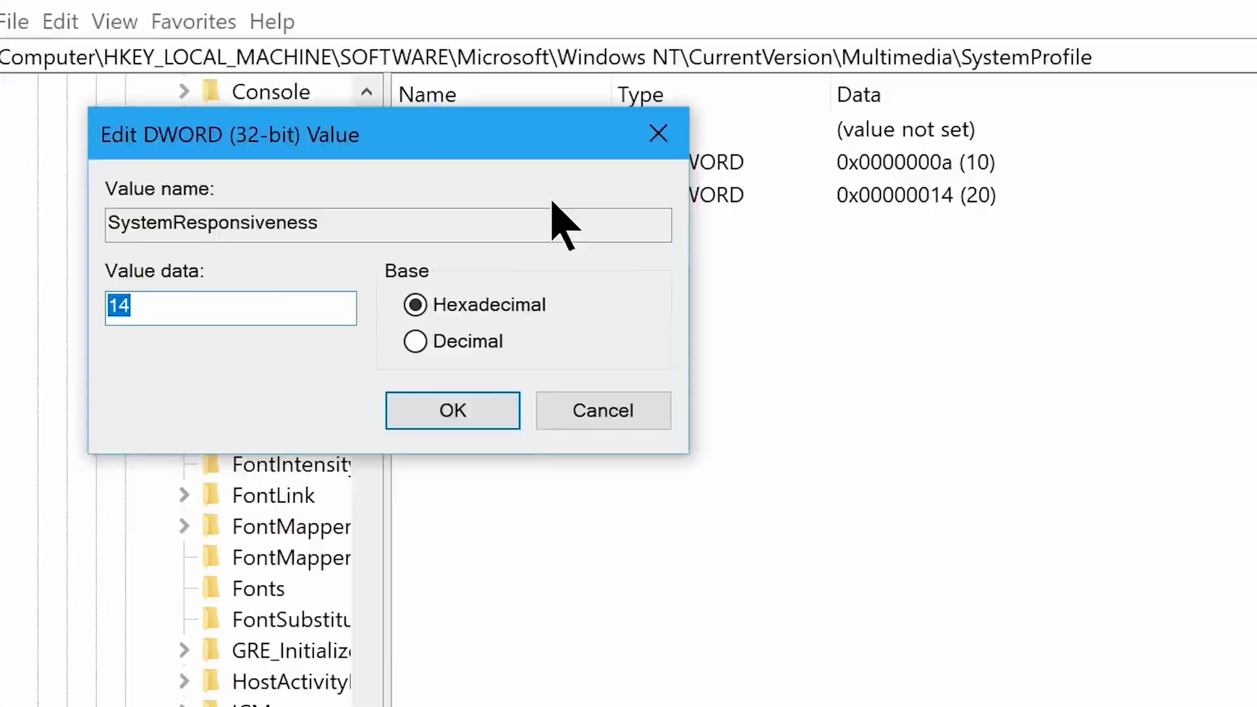
left_click(334, 272)
double_click(251, 276)
type("0")
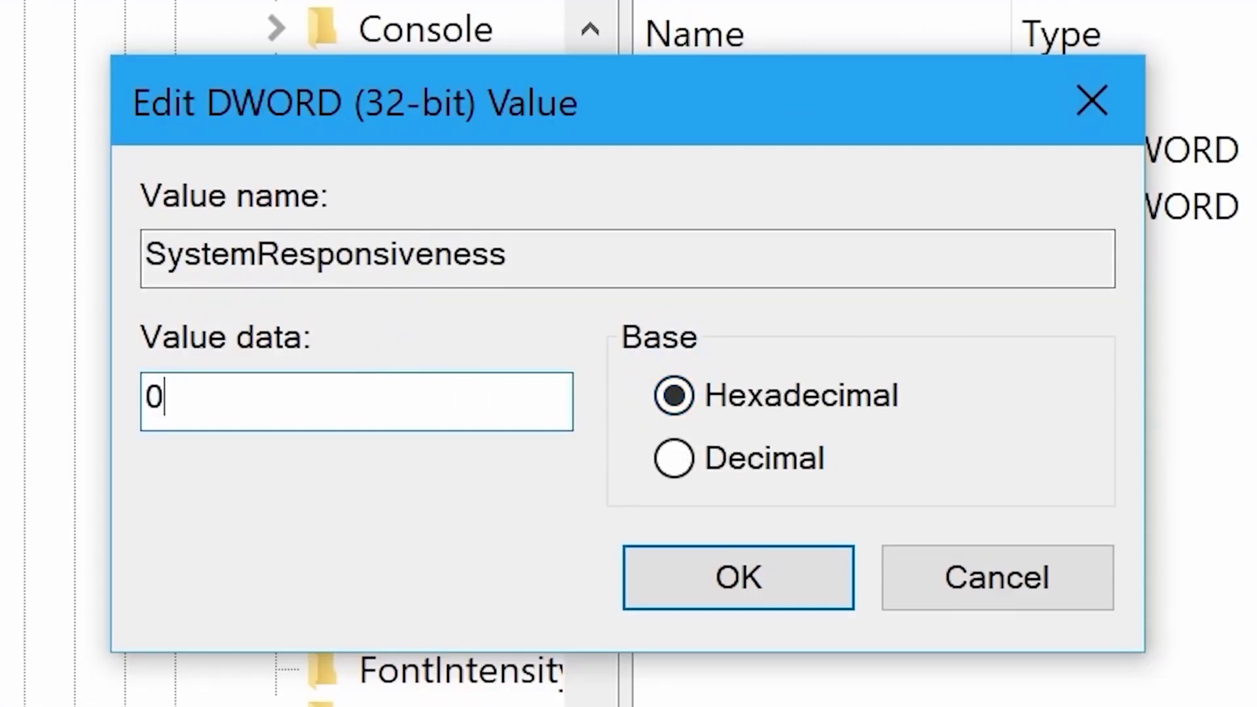
left_click(721, 563)
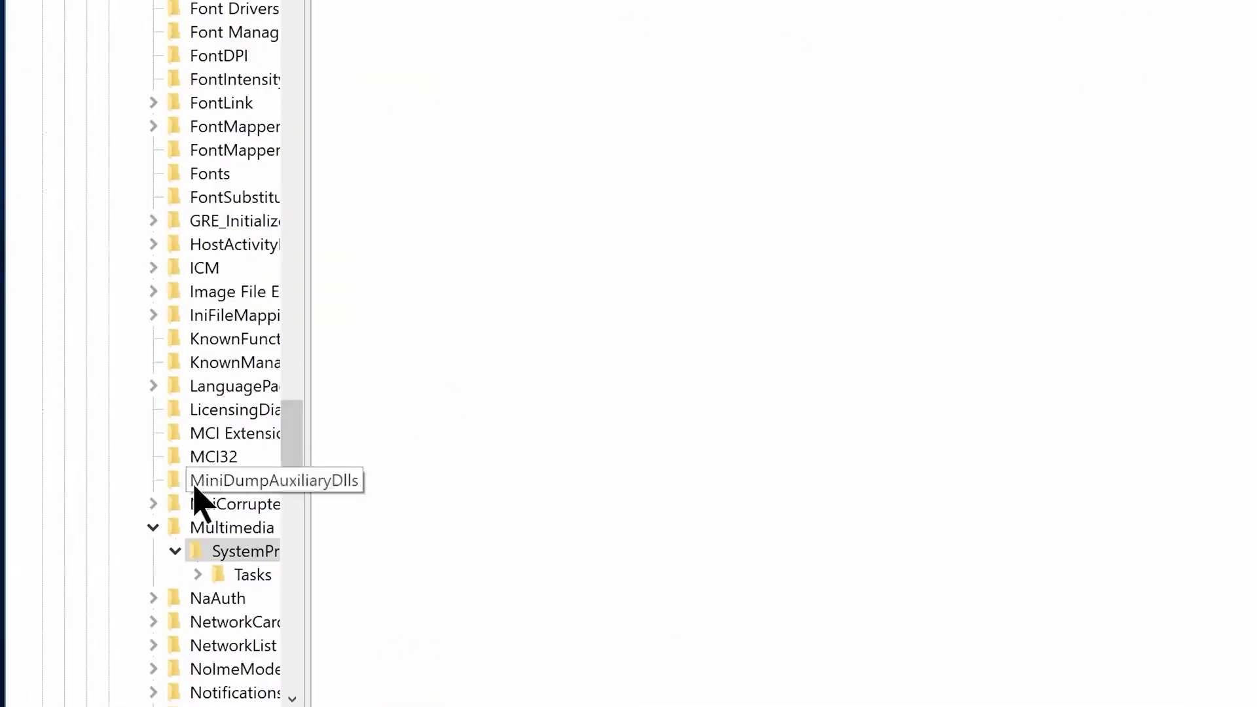
Open the Games key under SystemProfile\Tasks and set its GPU Priority value to 8 in hexadecimal
left_click(199, 574)
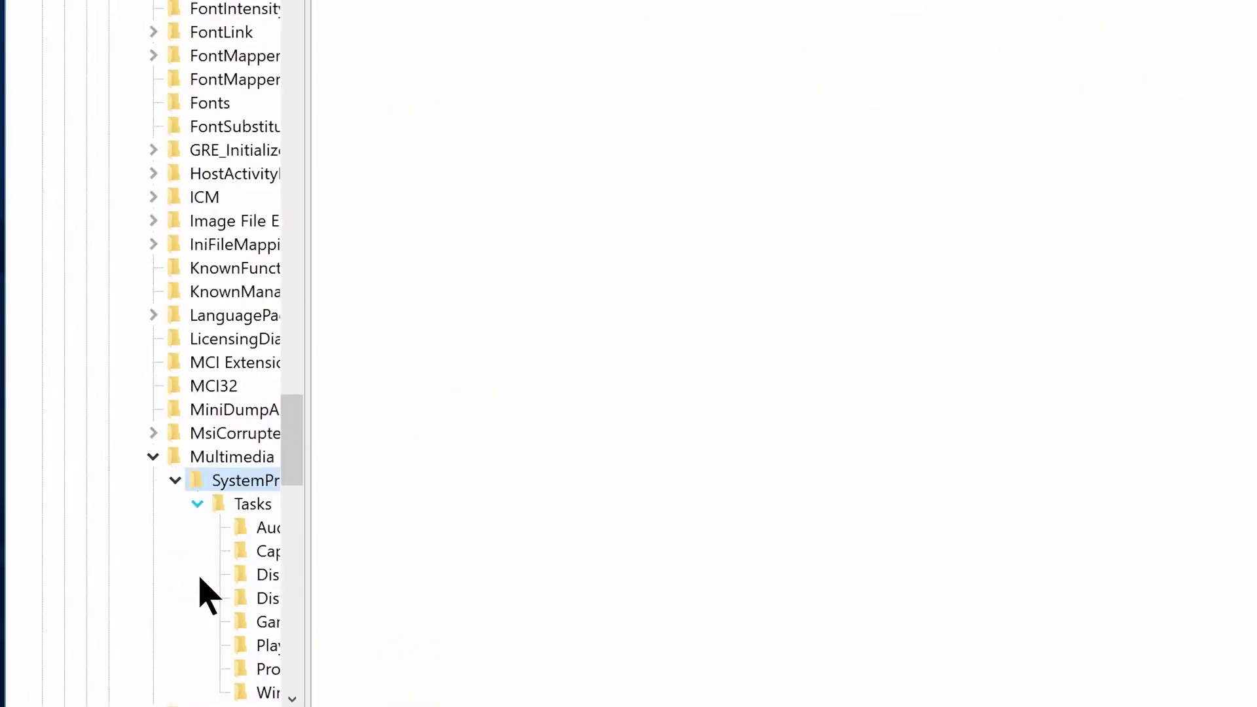
left_click(265, 623)
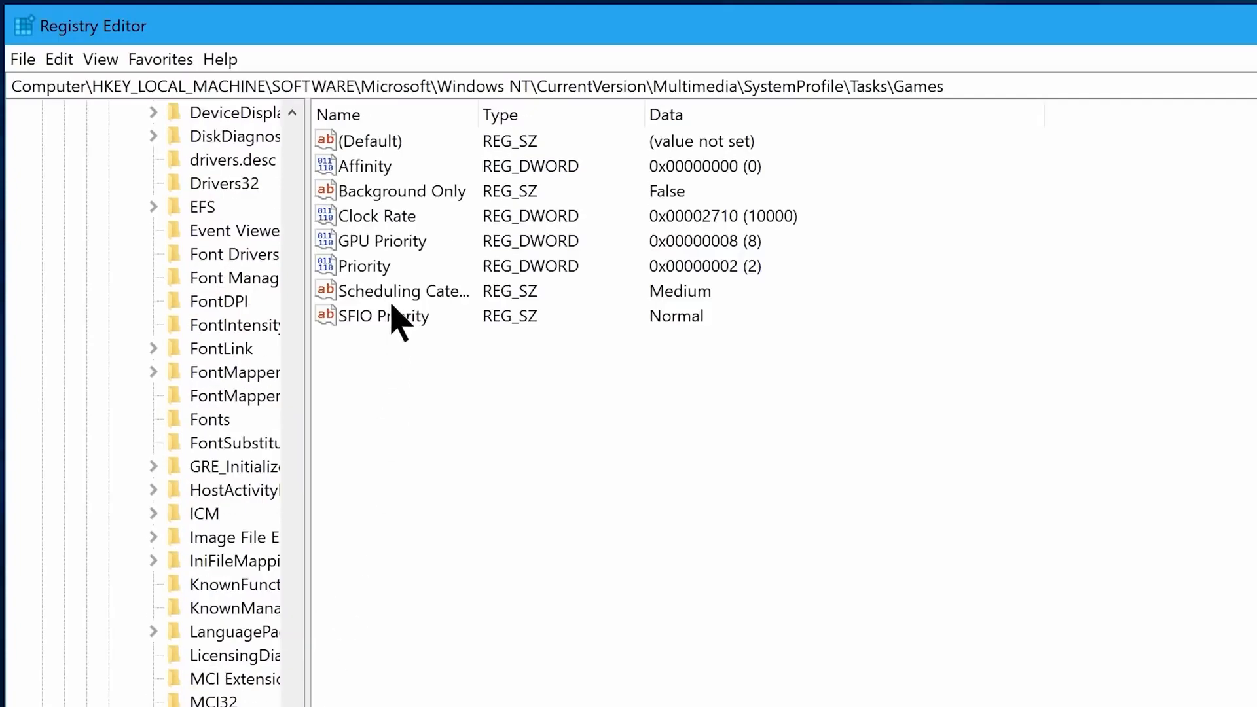
double_click(399, 241)
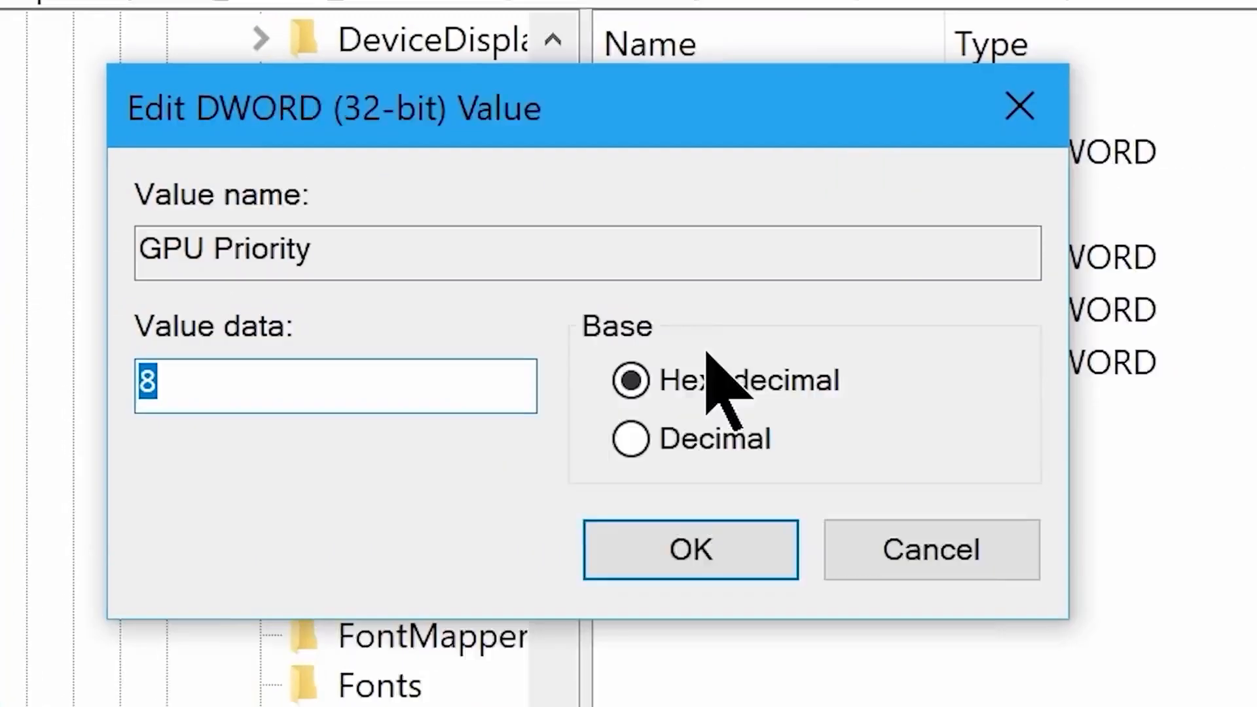
left_click(332, 271)
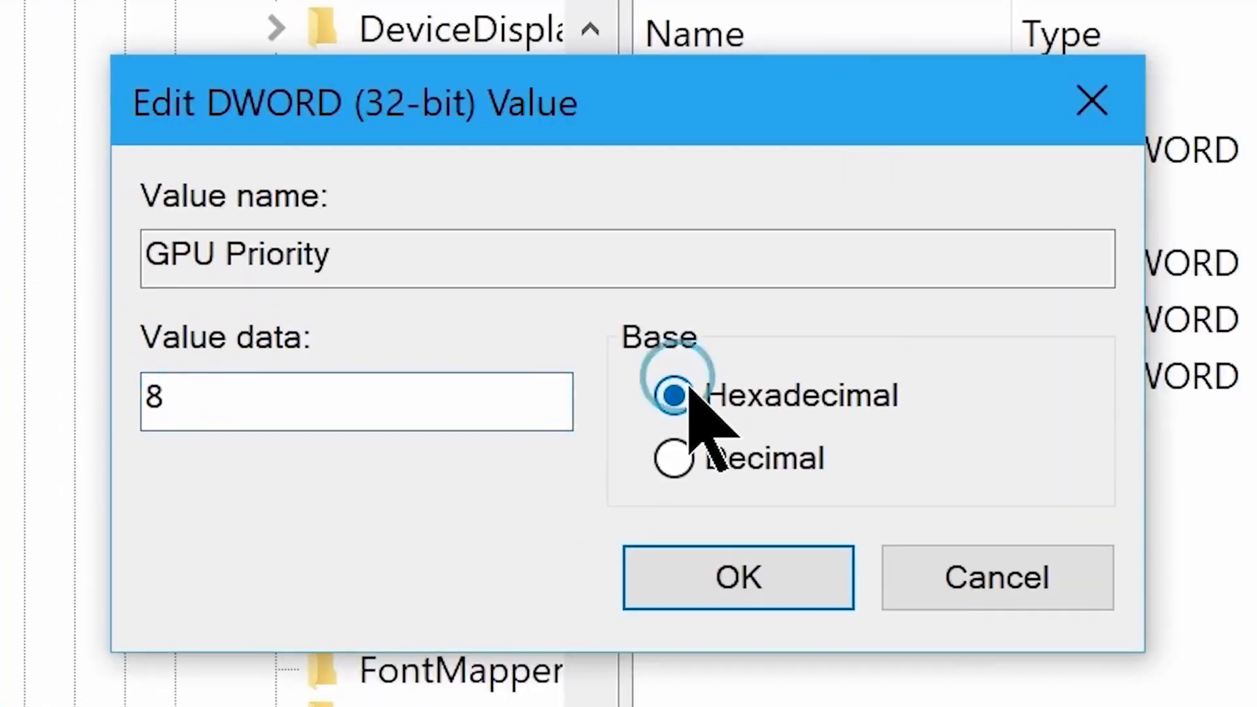
double_click(229, 271)
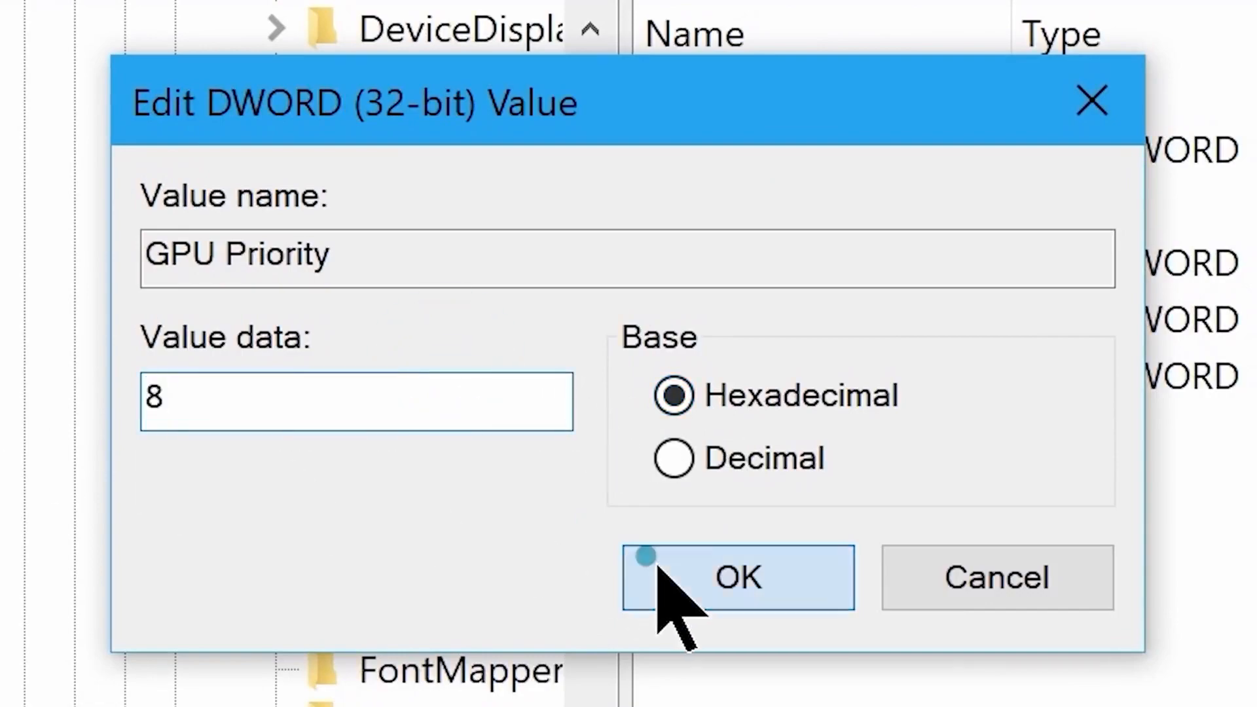
left_click(674, 575)
Set the Priority value in the Games key to 6 in hexadecimal, and close the Registry Editor
double_click(738, 392)
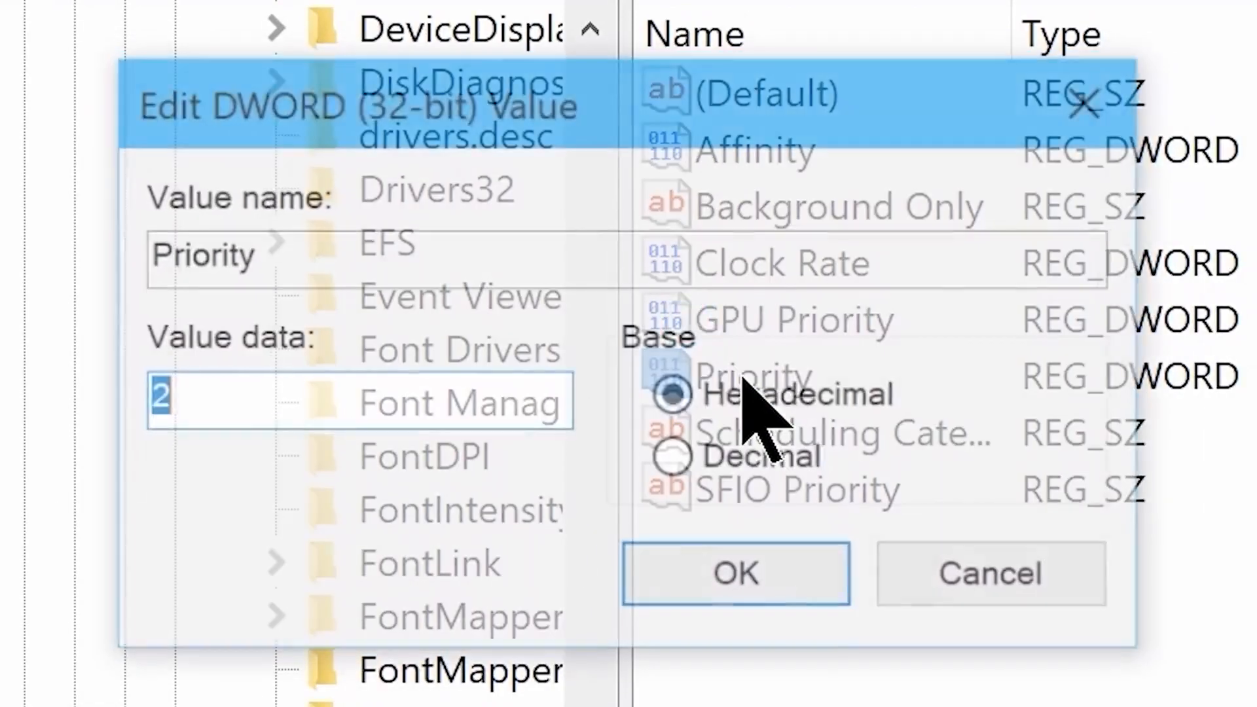
left_click(675, 395)
double_click(197, 400)
type("6")
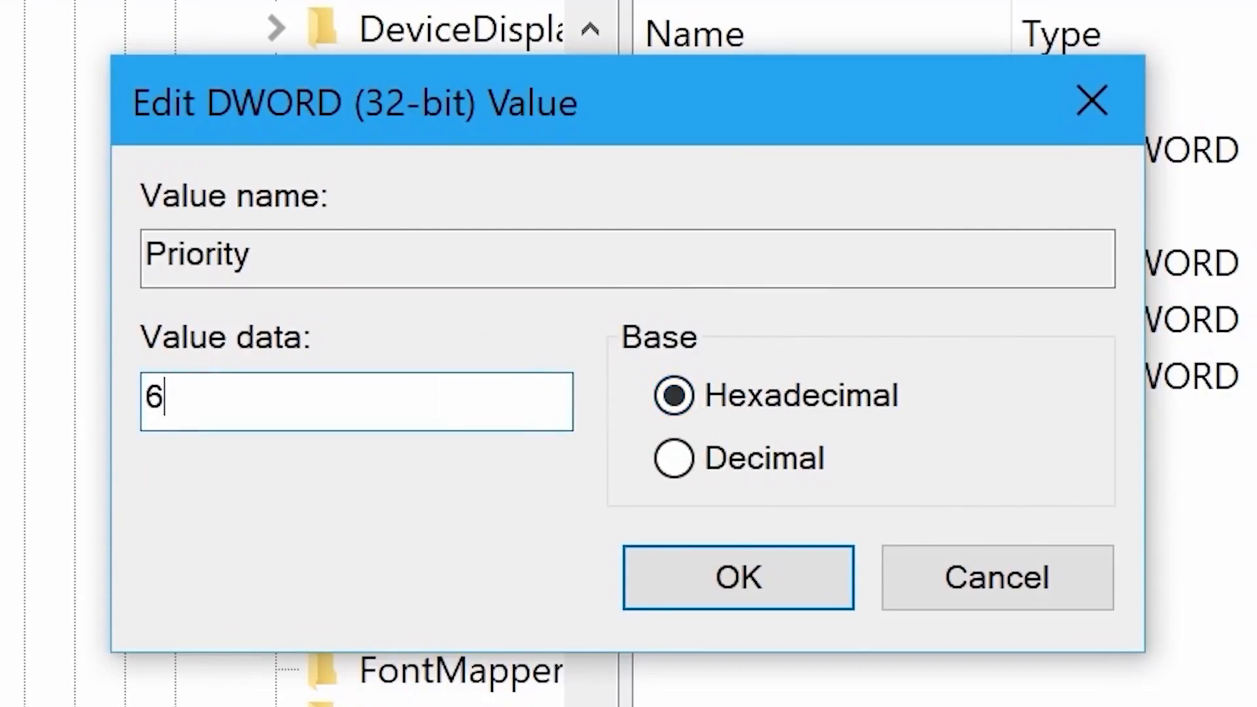
left_click(699, 564)
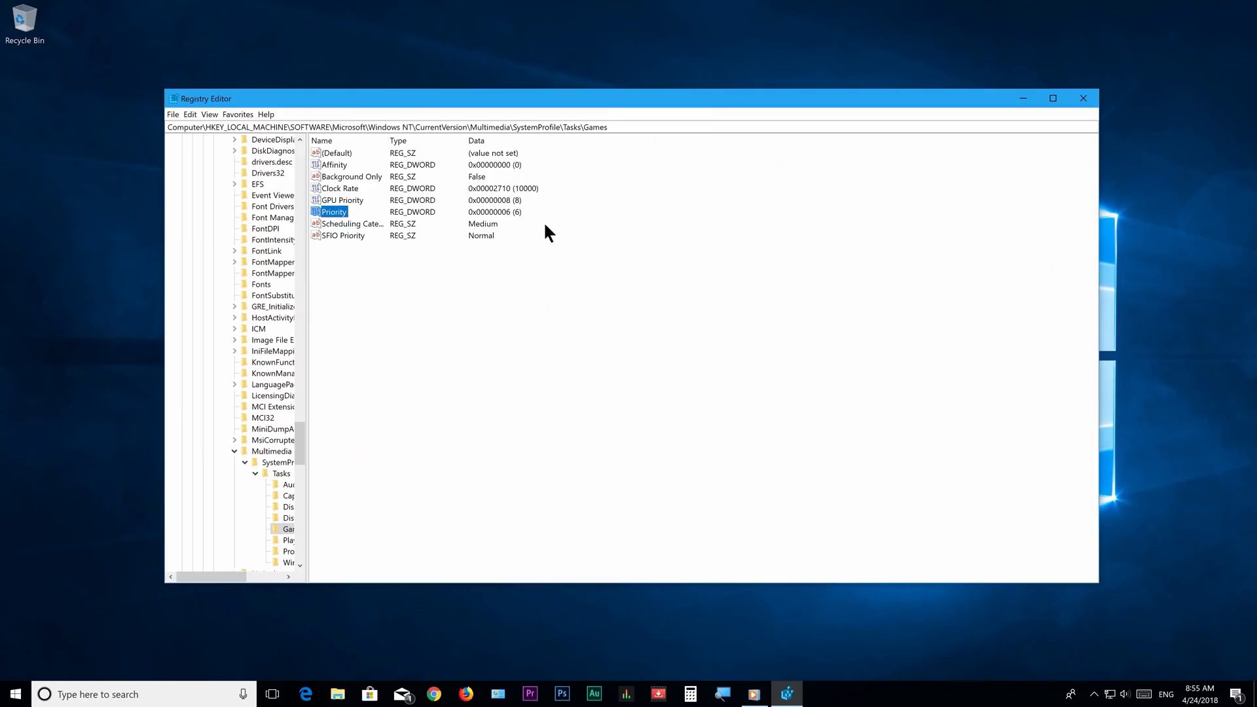
left_click(1083, 100)
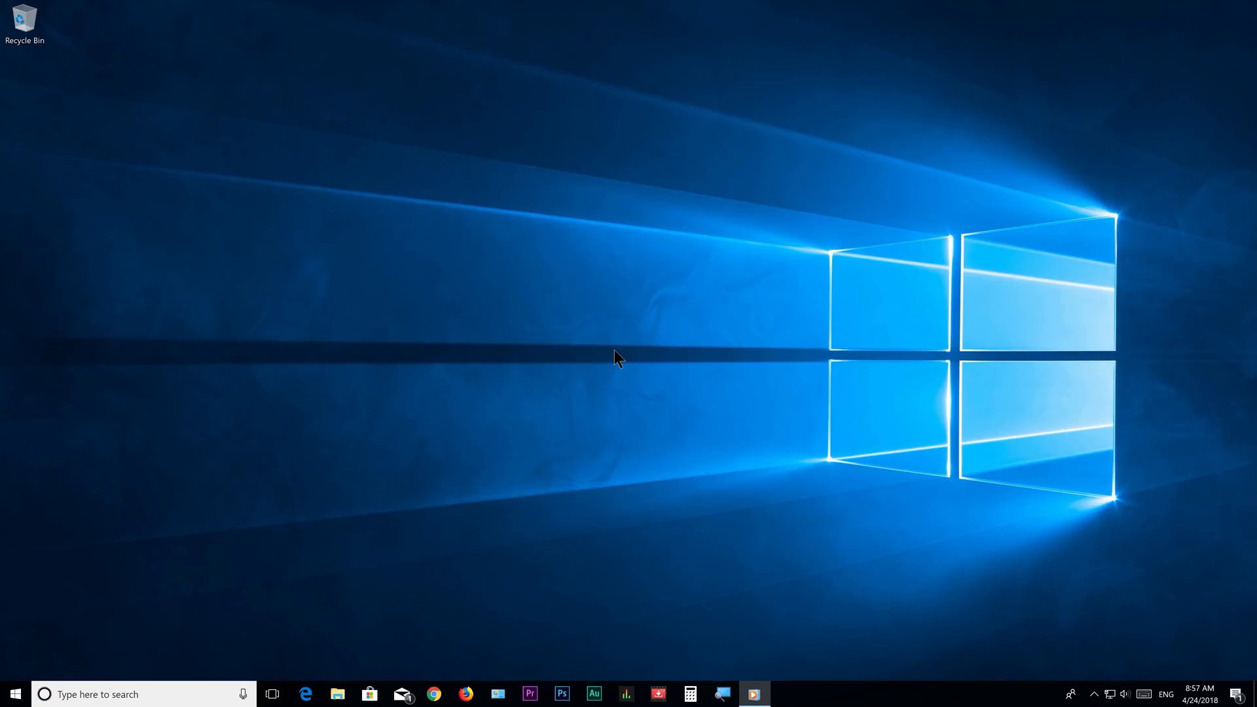
Run msconfig to open System Configuration and hide all Microsoft services in its services list
key("super+r")
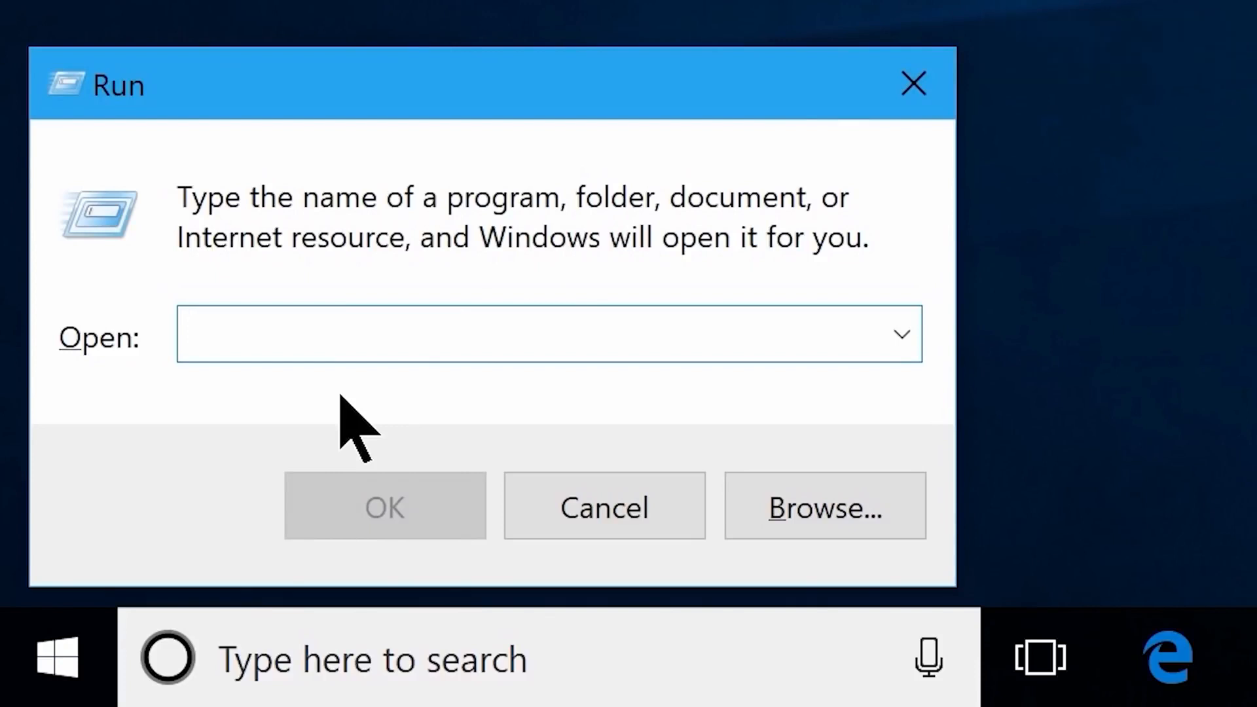
type("msconfig")
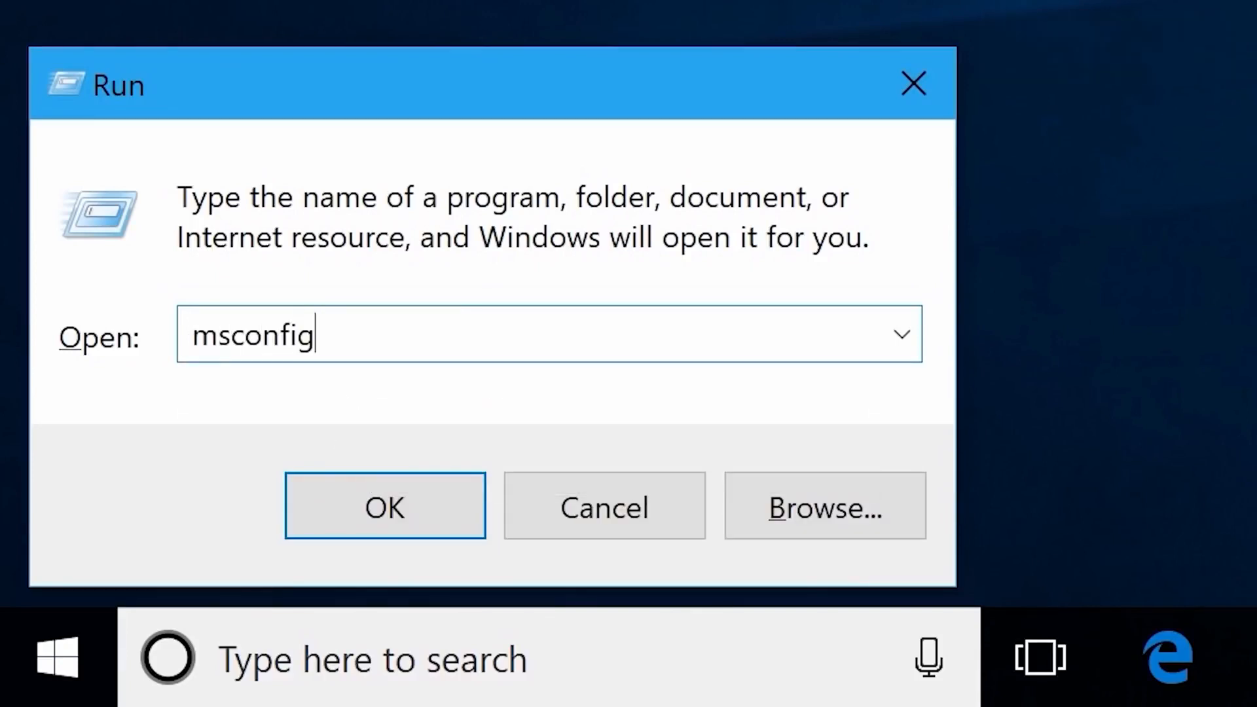
left_click(385, 517)
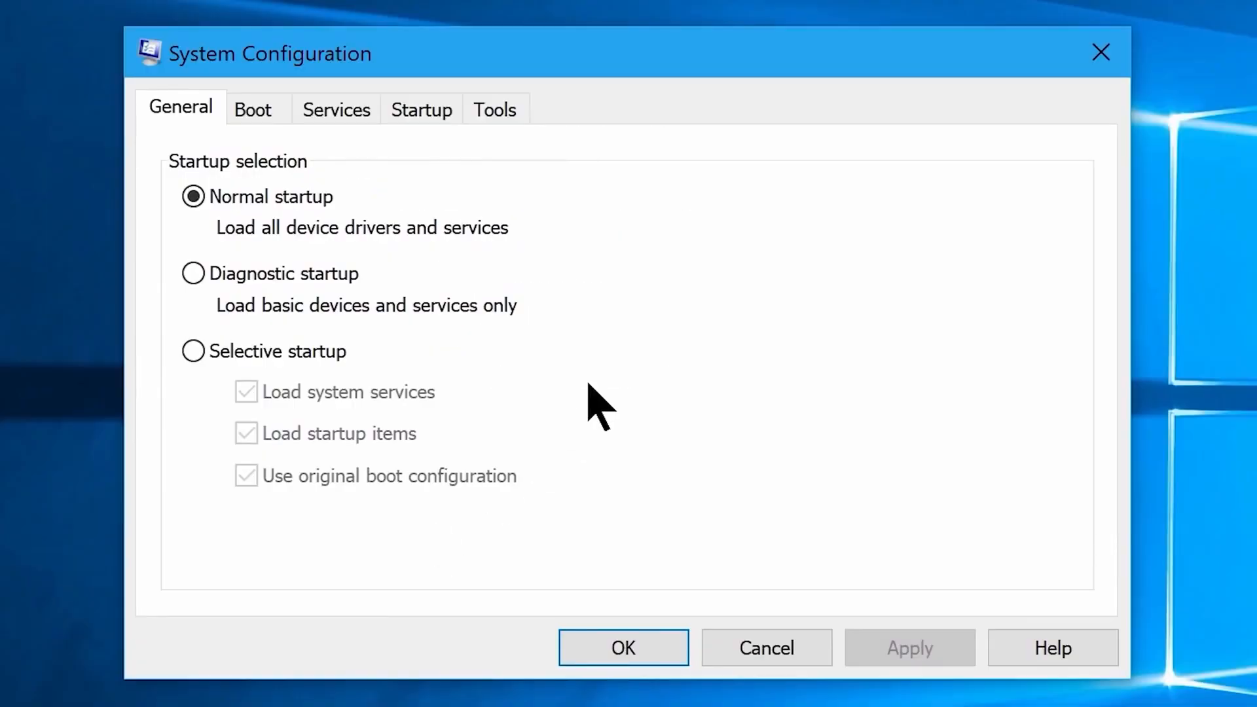
left_click(335, 110)
mouse_move(1059, 175)
left_mouse_down()
mouse_move(1061, 463)
mouse_move(1068, 167)
left_mouse_up()
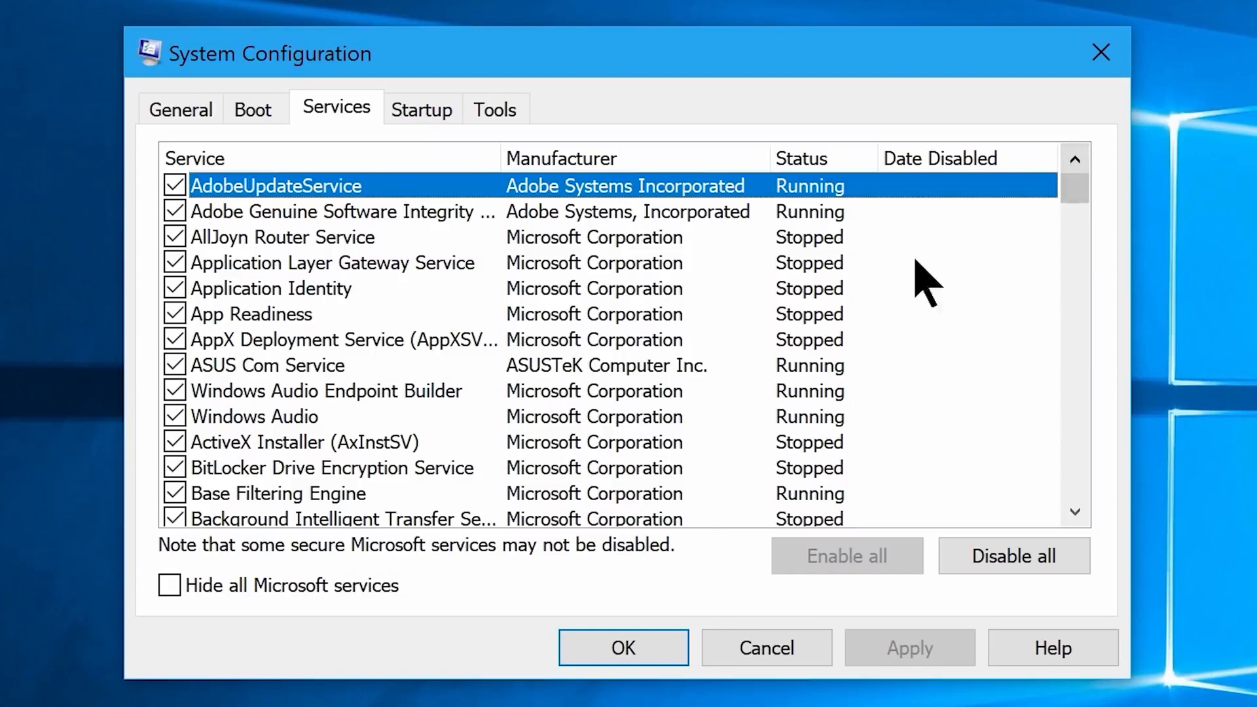
left_click(169, 585)
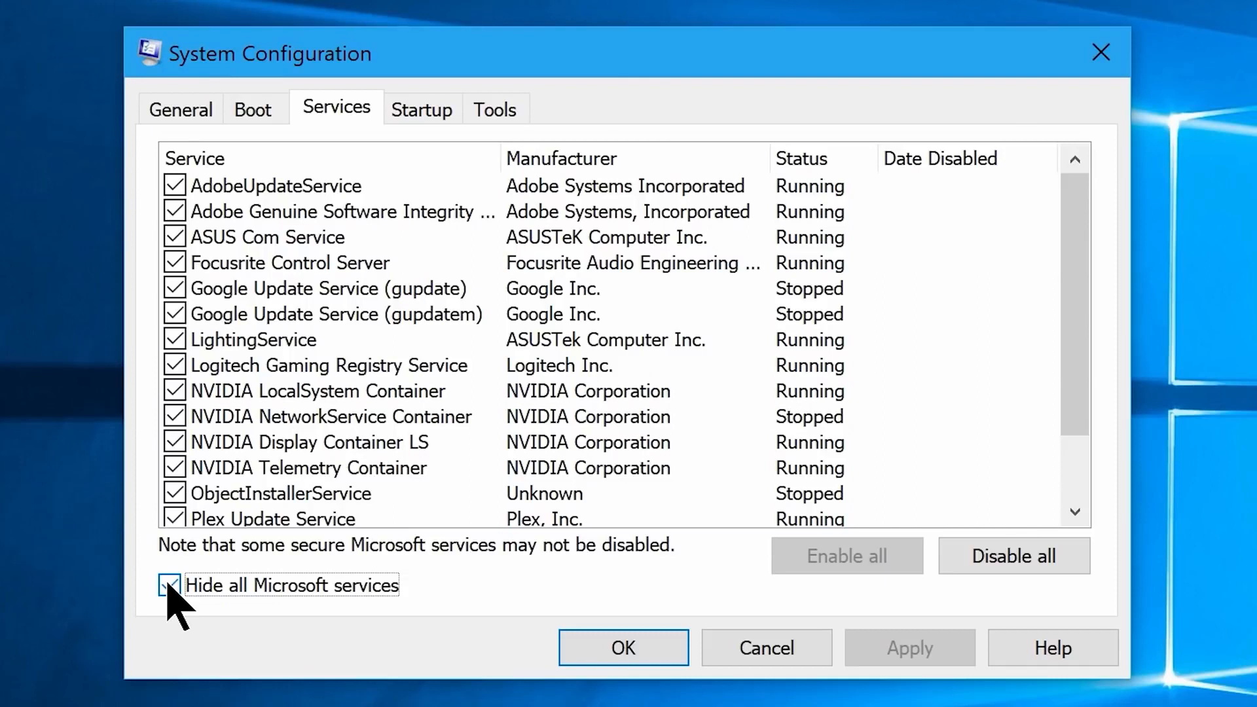
Disable all the listed non-Microsoft services except Action! service, apply the change and close System Configuration
left_click_drag(1083, 317, 1082, 430)
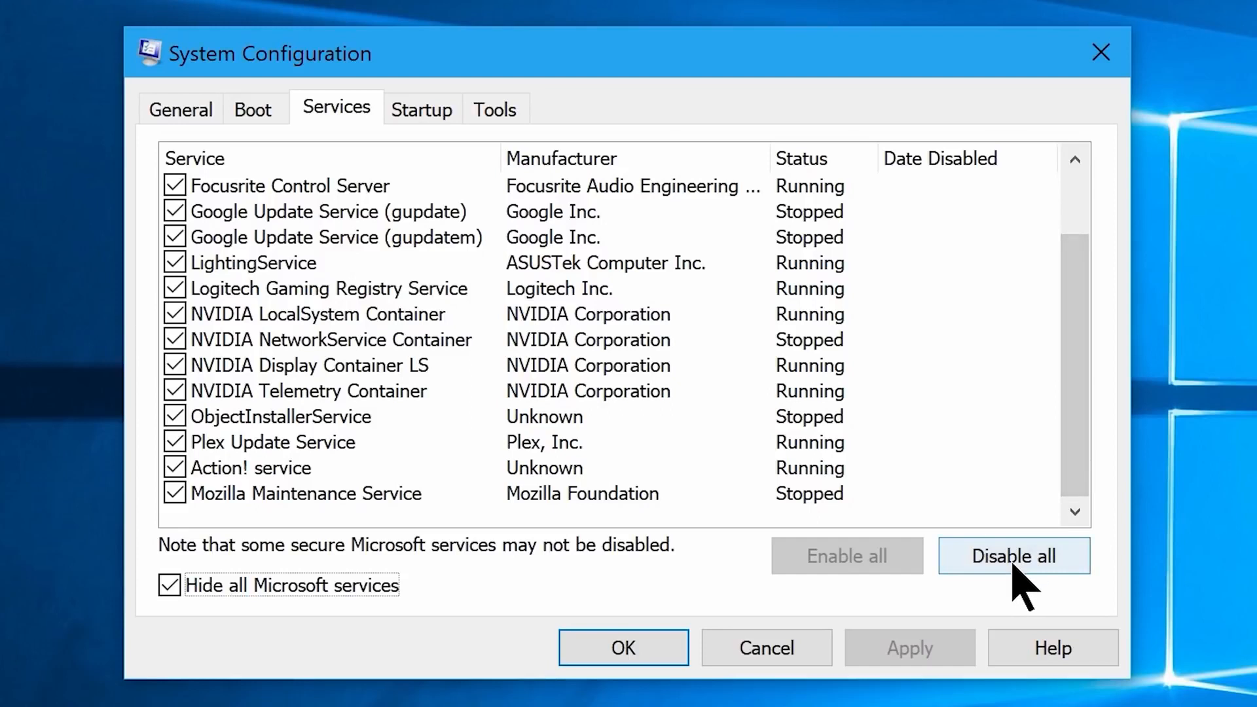
left_click_drag(1080, 482, 1075, 510)
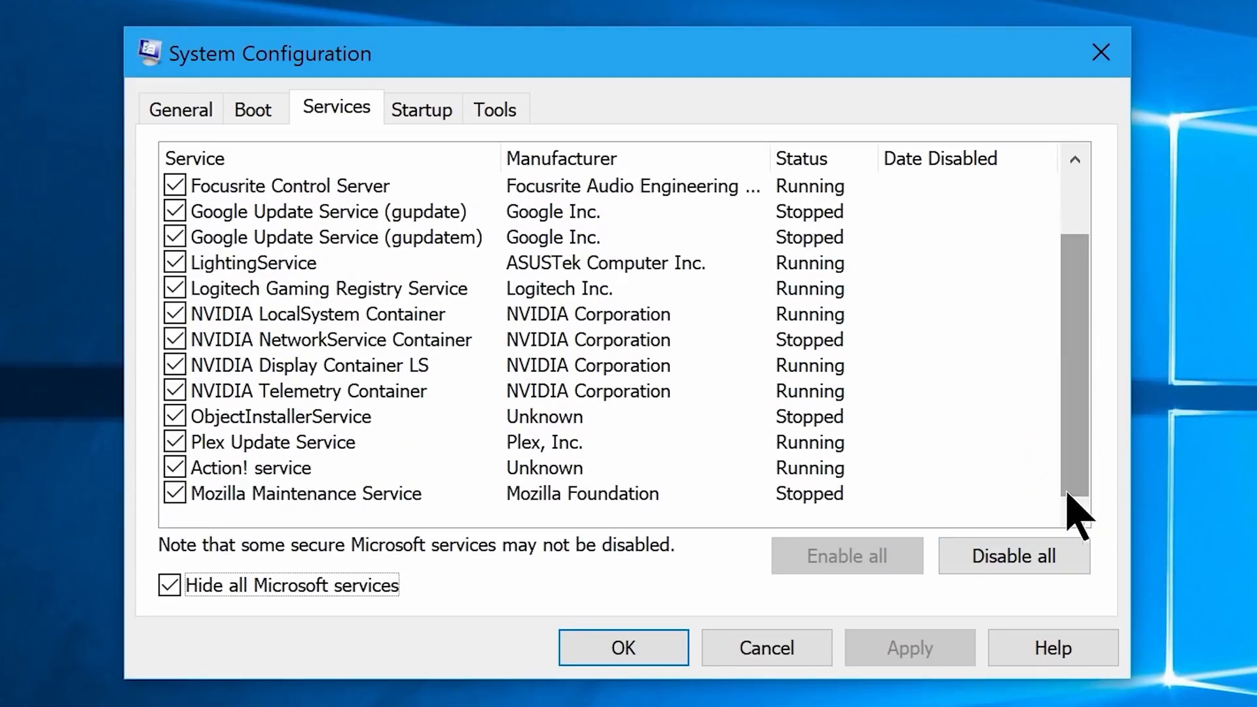
left_click(174, 468)
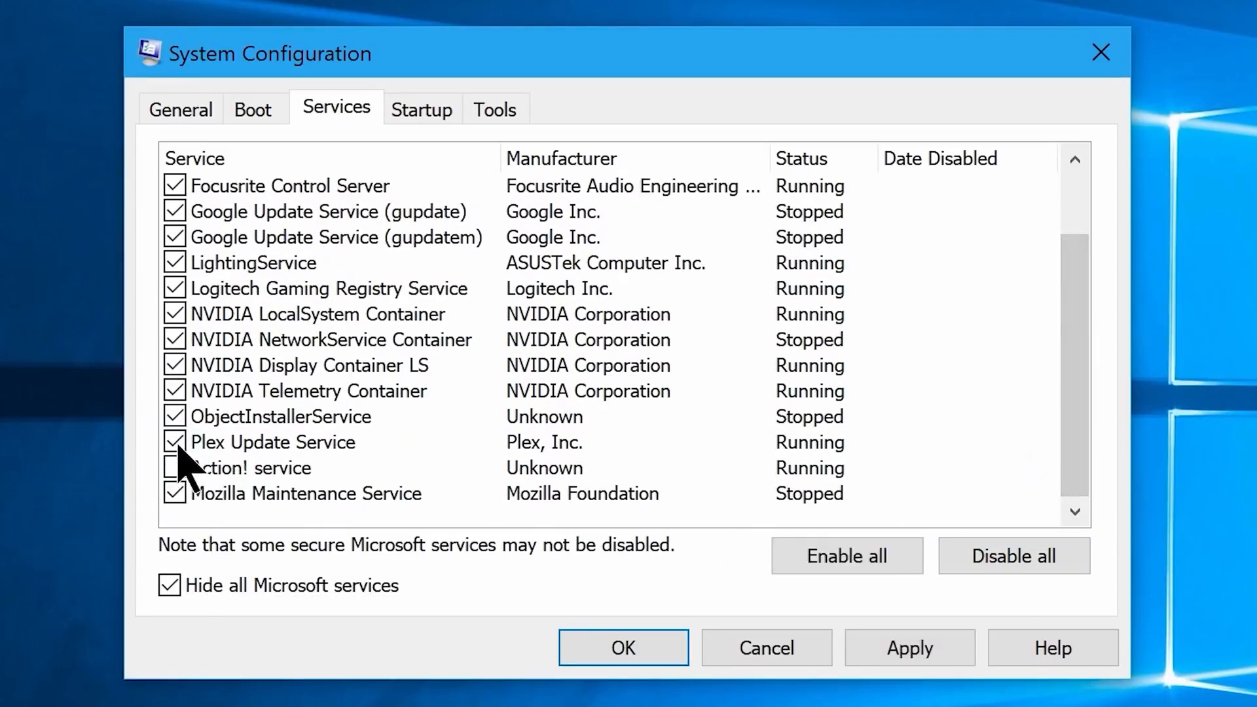
left_click(174, 442)
left_click(1002, 557)
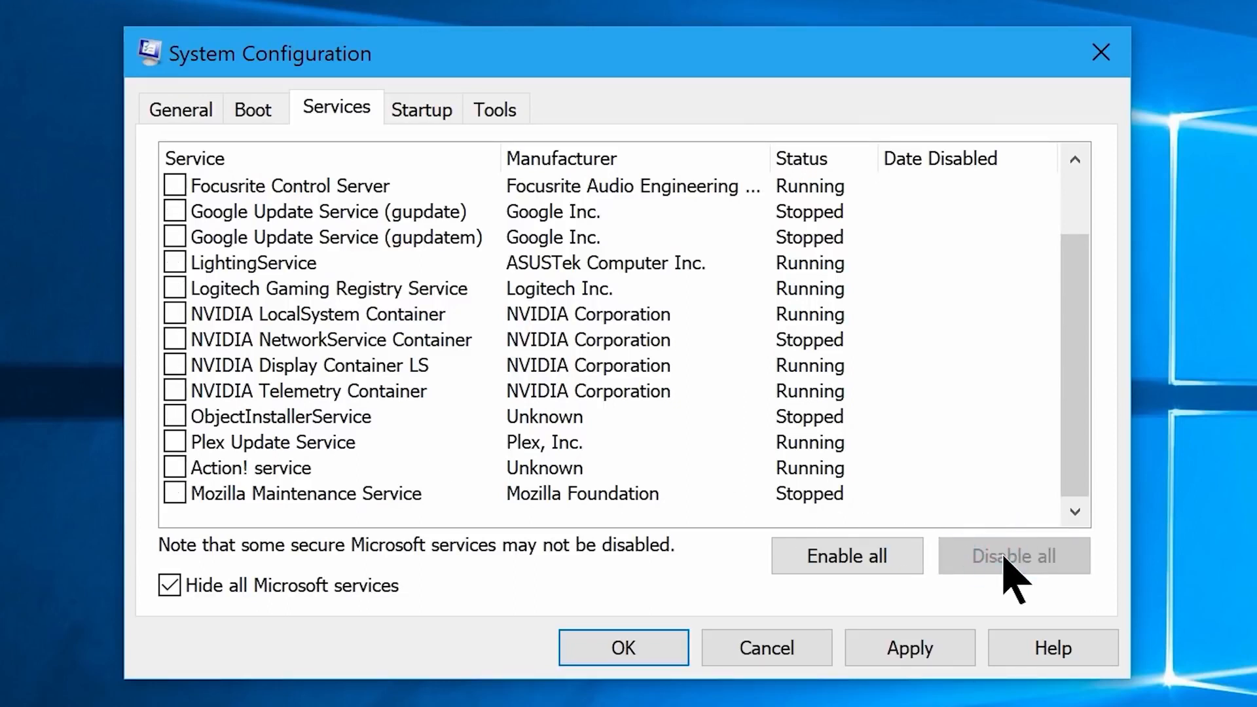
left_click(913, 645)
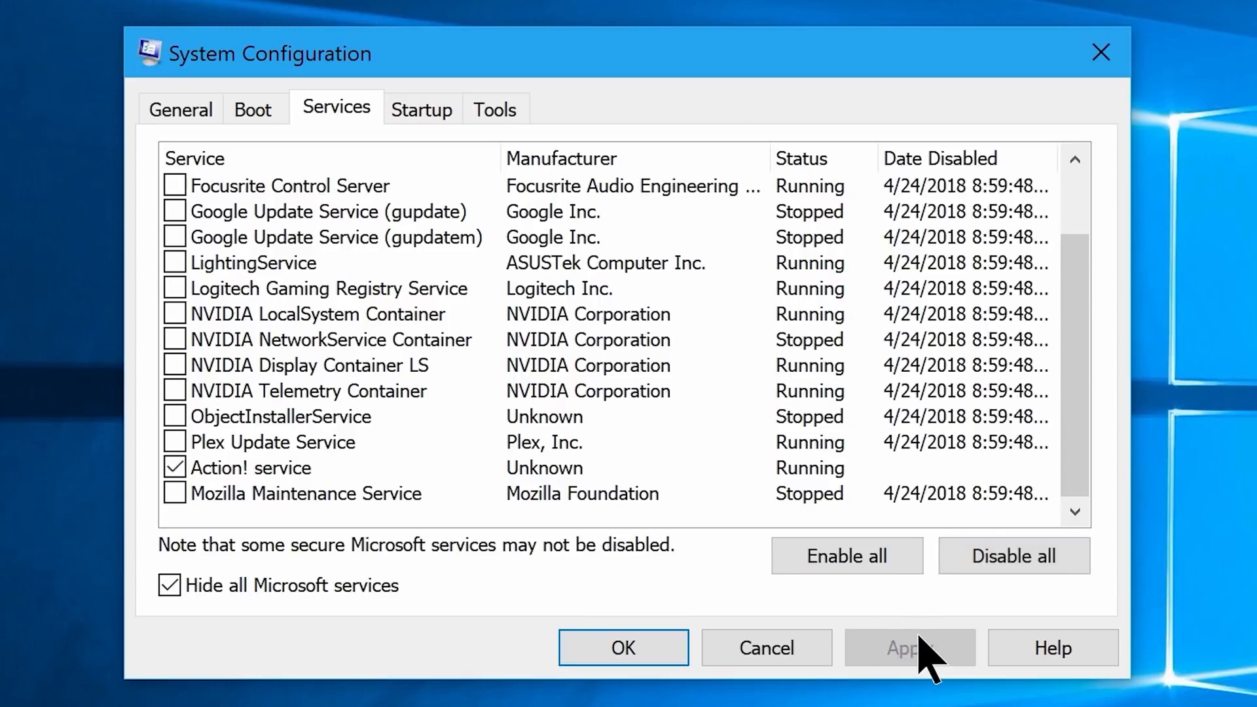
left_click(633, 650)
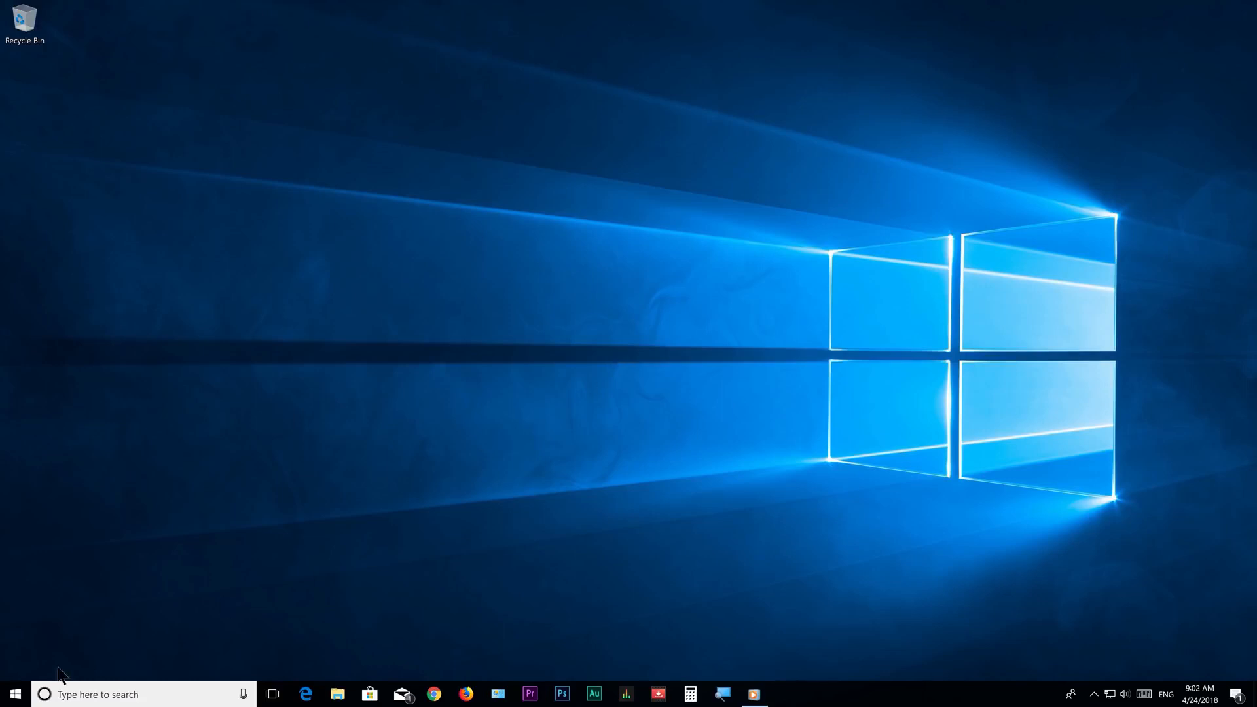
Find This PC, open its properties and go through the advanced system settings to the Performance Options
left_click(17, 696)
type("This pc")
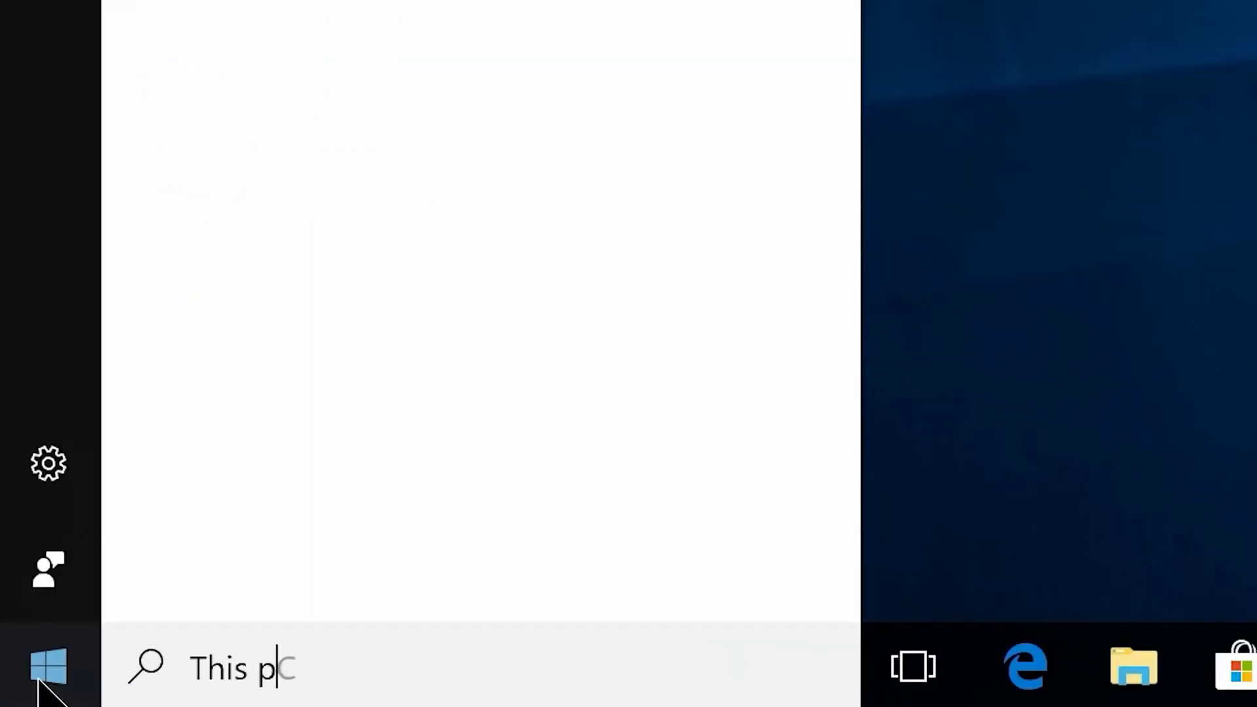
right_click(356, 265)
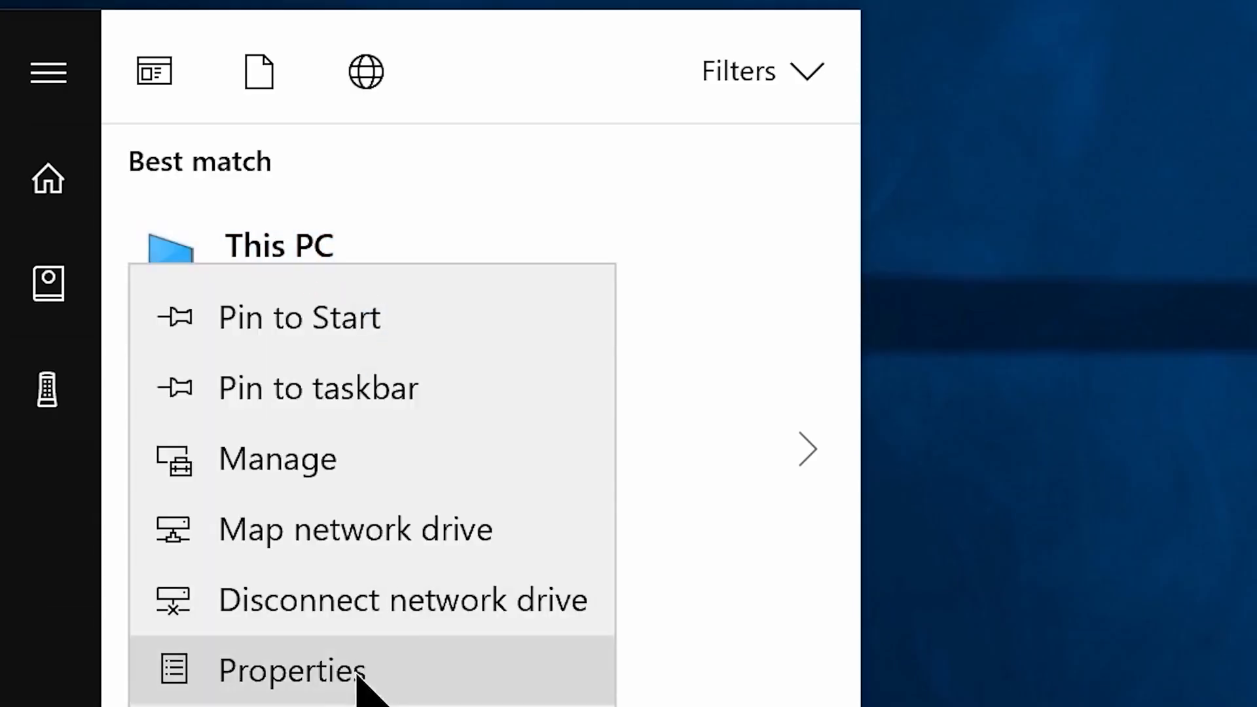
left_click(360, 675)
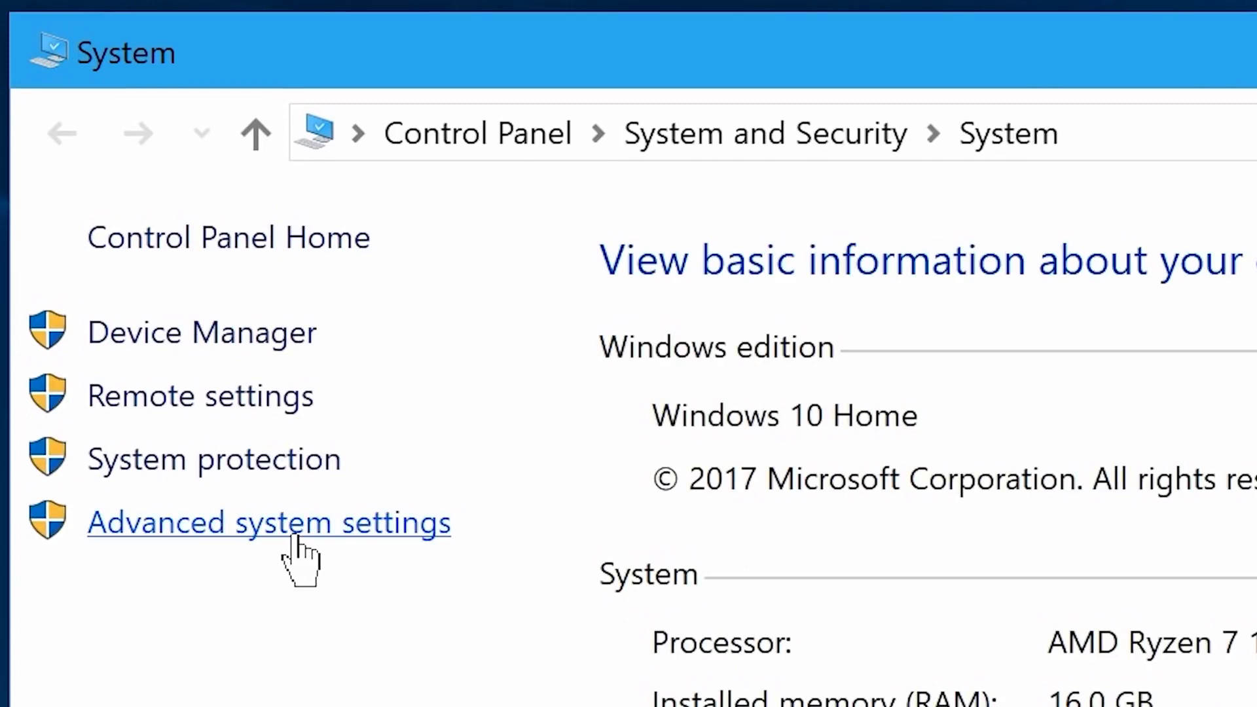
left_click(296, 537)
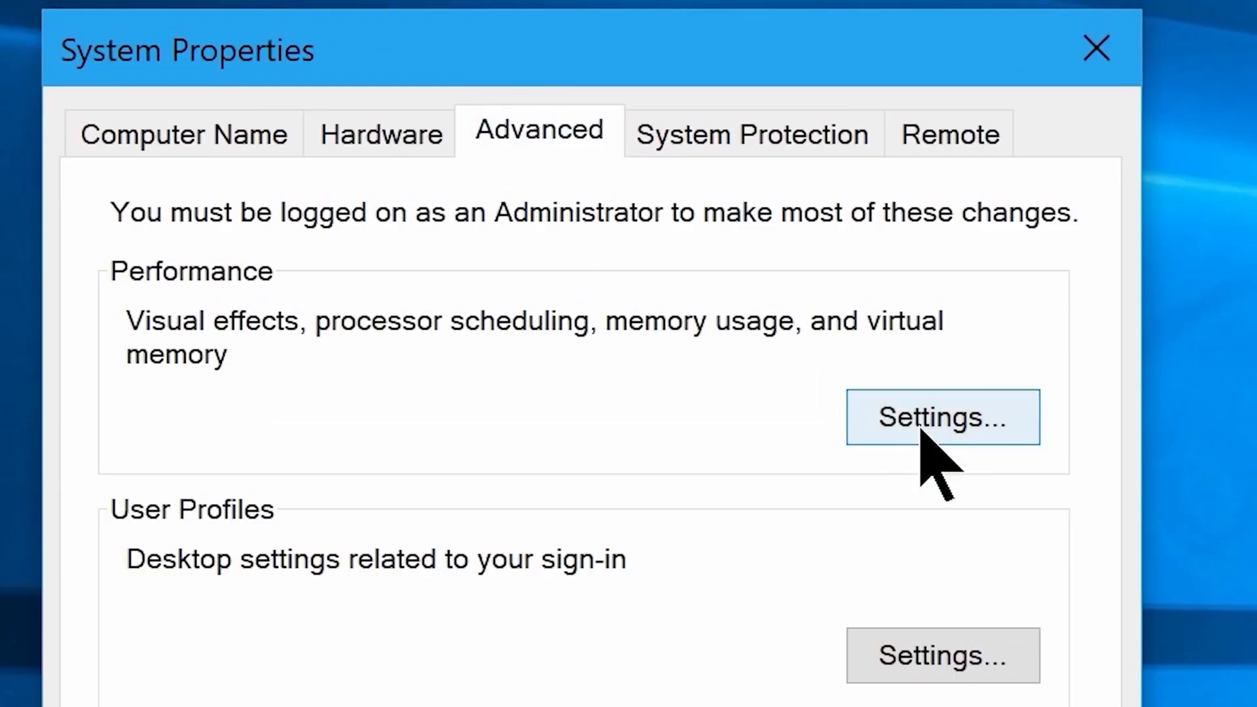
left_click(922, 430)
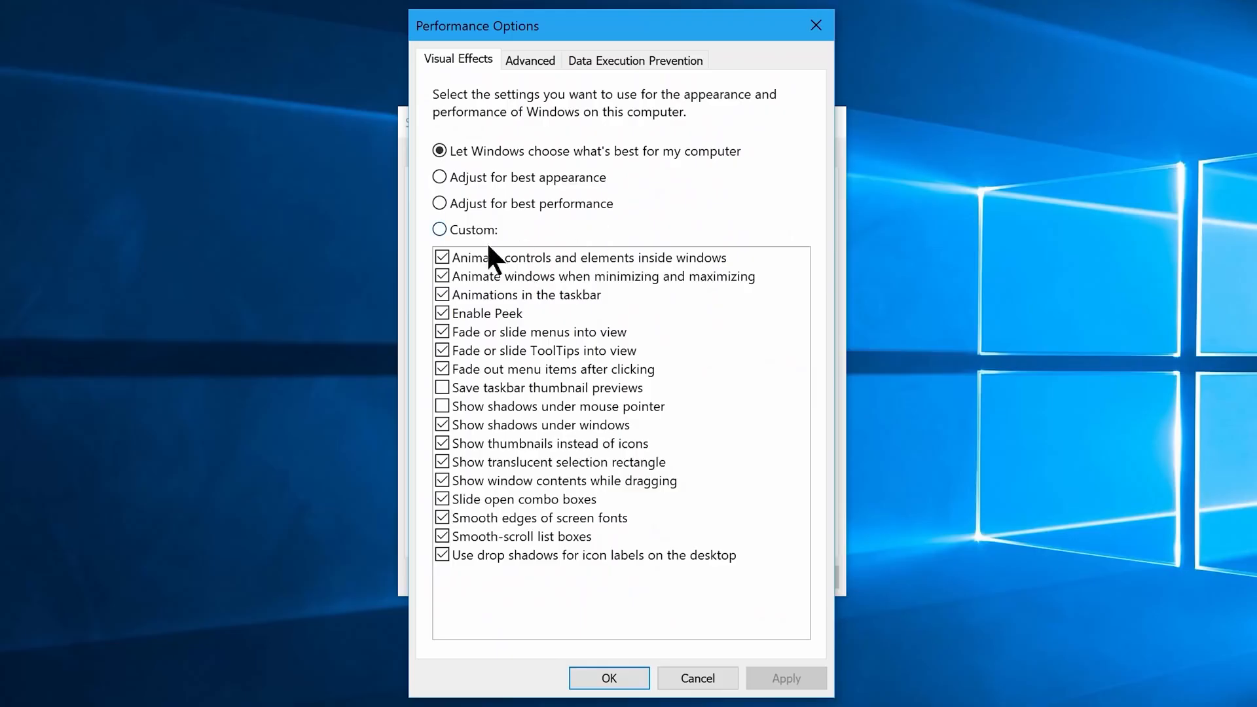
Turn off all the visual effects, from animated controls inside windows to drop shadows for desktop icon labels
left_click(440, 256)
left_click(441, 275)
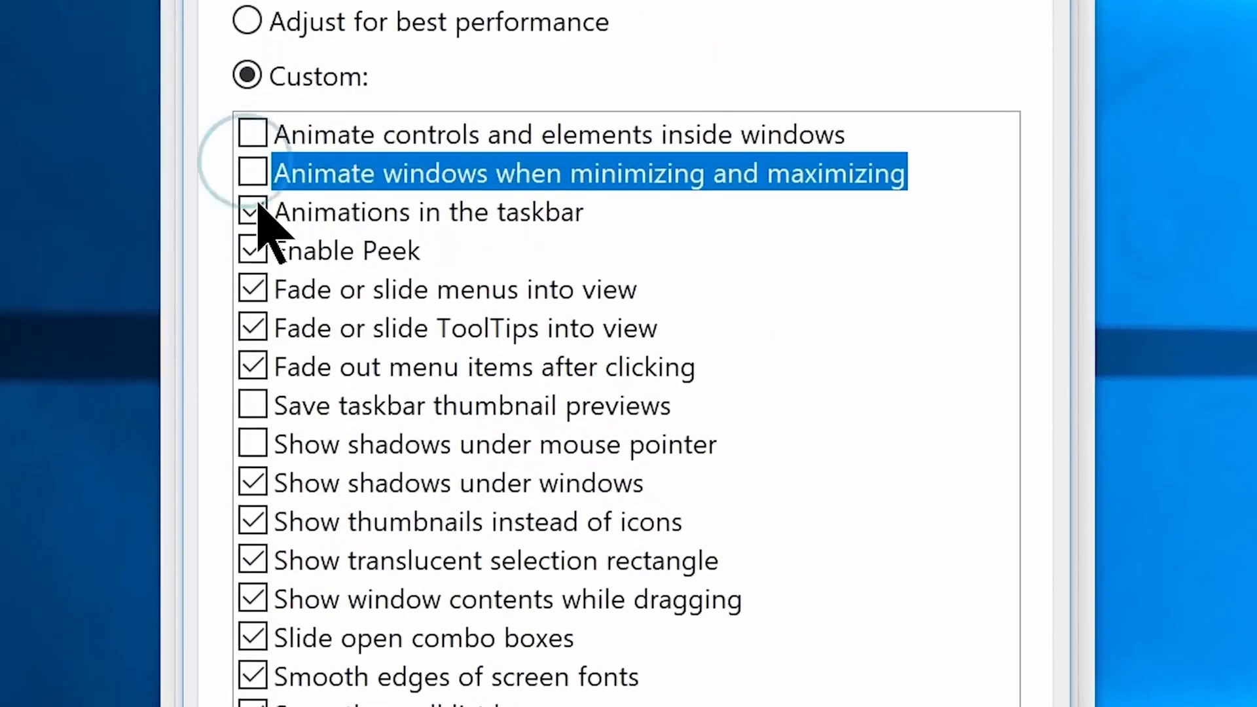
left_click(441, 295)
left_click(440, 332)
left_click(440, 351)
left_click(441, 370)
left_click(441, 425)
left_click(440, 460)
left_click(254, 501)
left_click(254, 540)
left_click(254, 579)
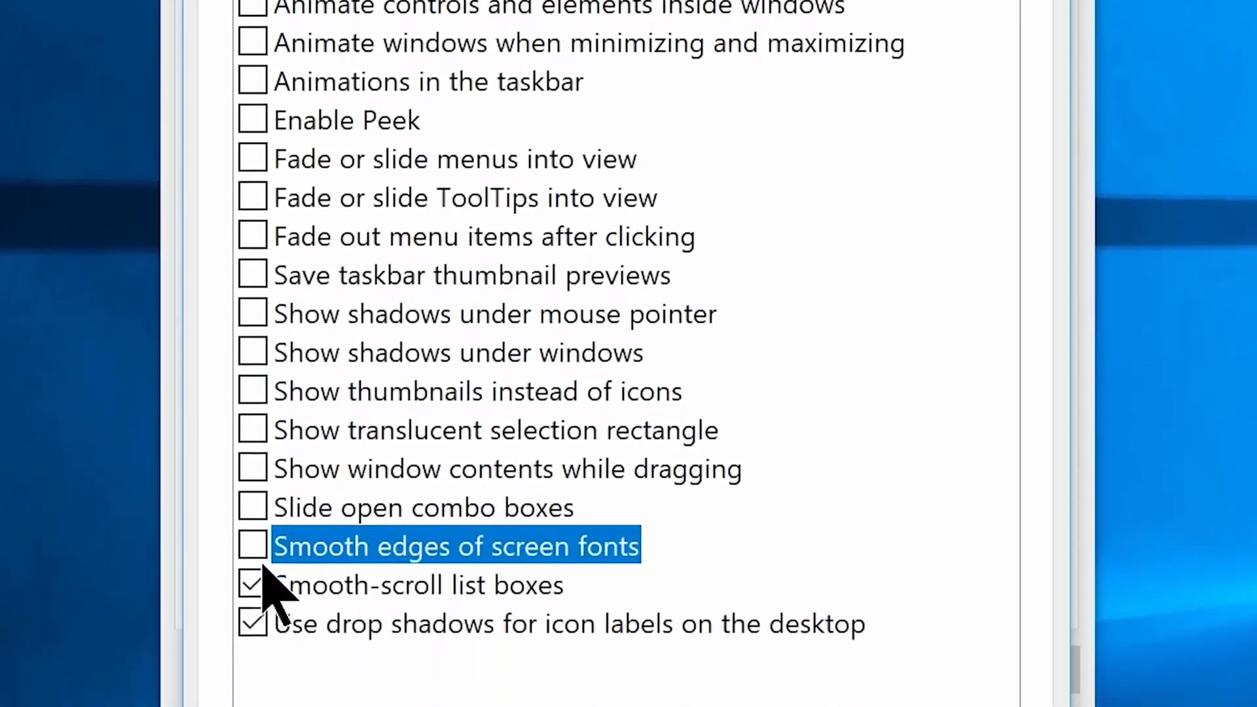
left_click(254, 617)
left_click(254, 657)
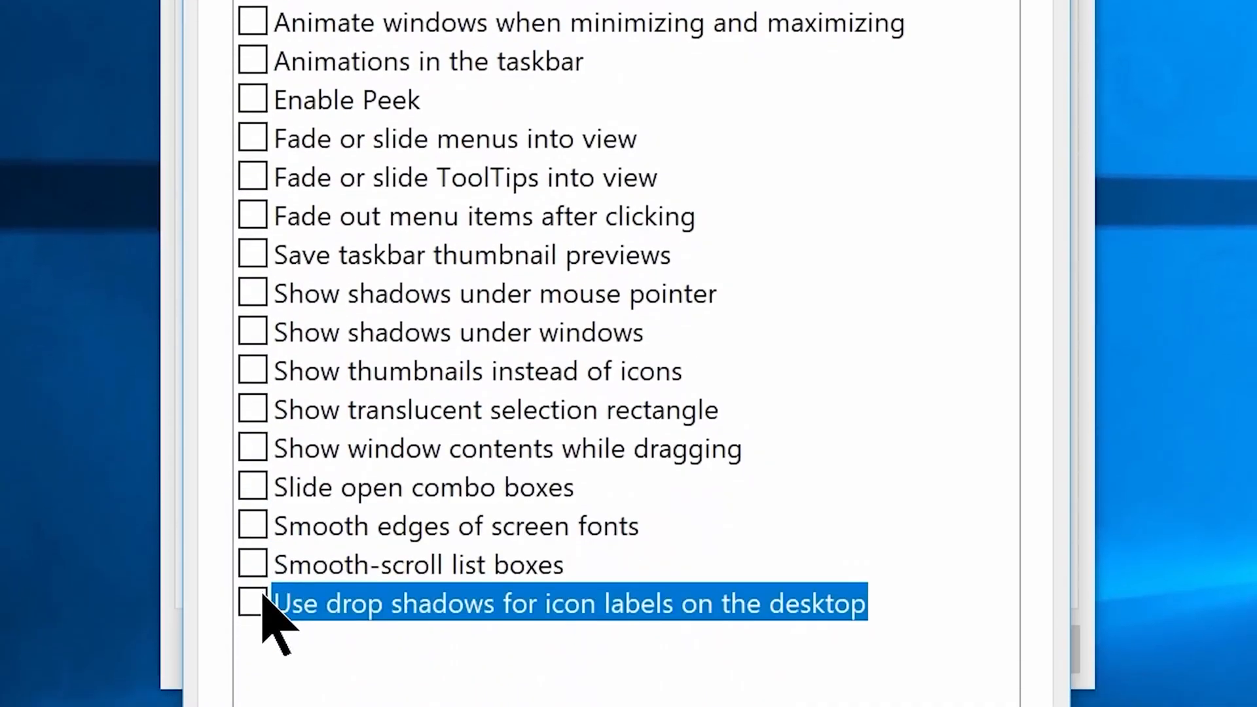
Enable only smooth edges of screen fonts and shadows under the mouse pointer, and apply the visual effects settings
left_click(250, 525)
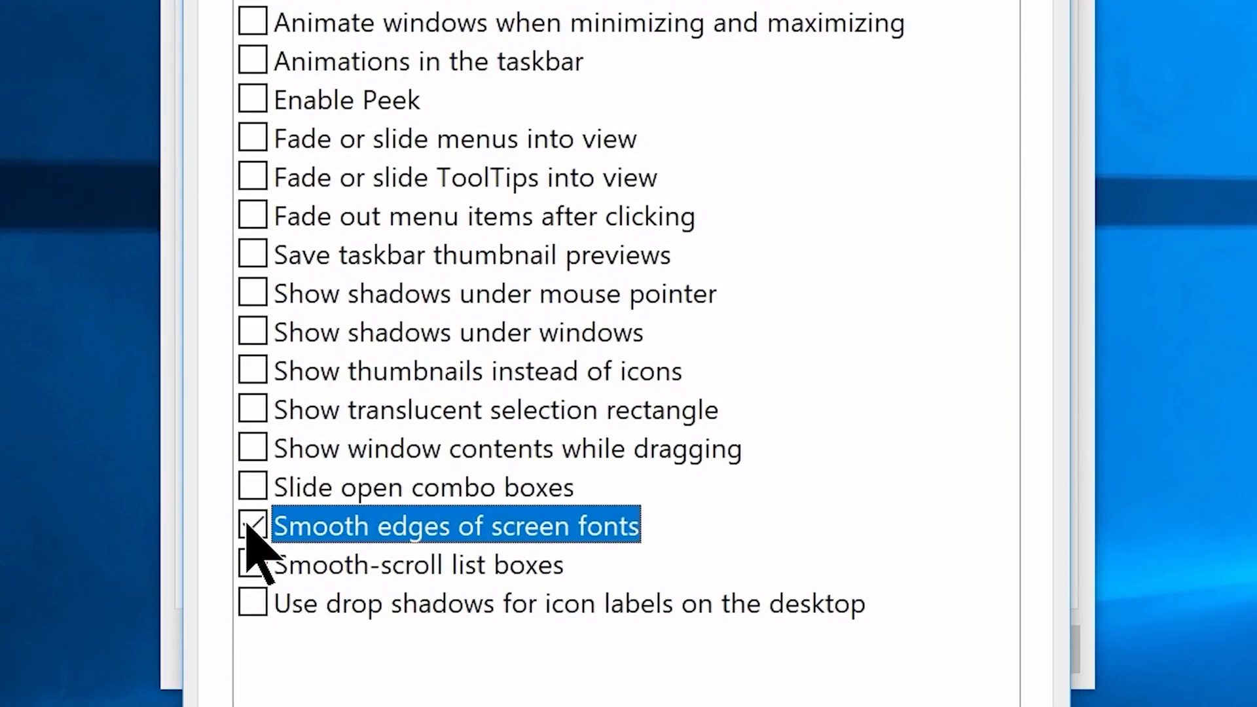
left_click(249, 296)
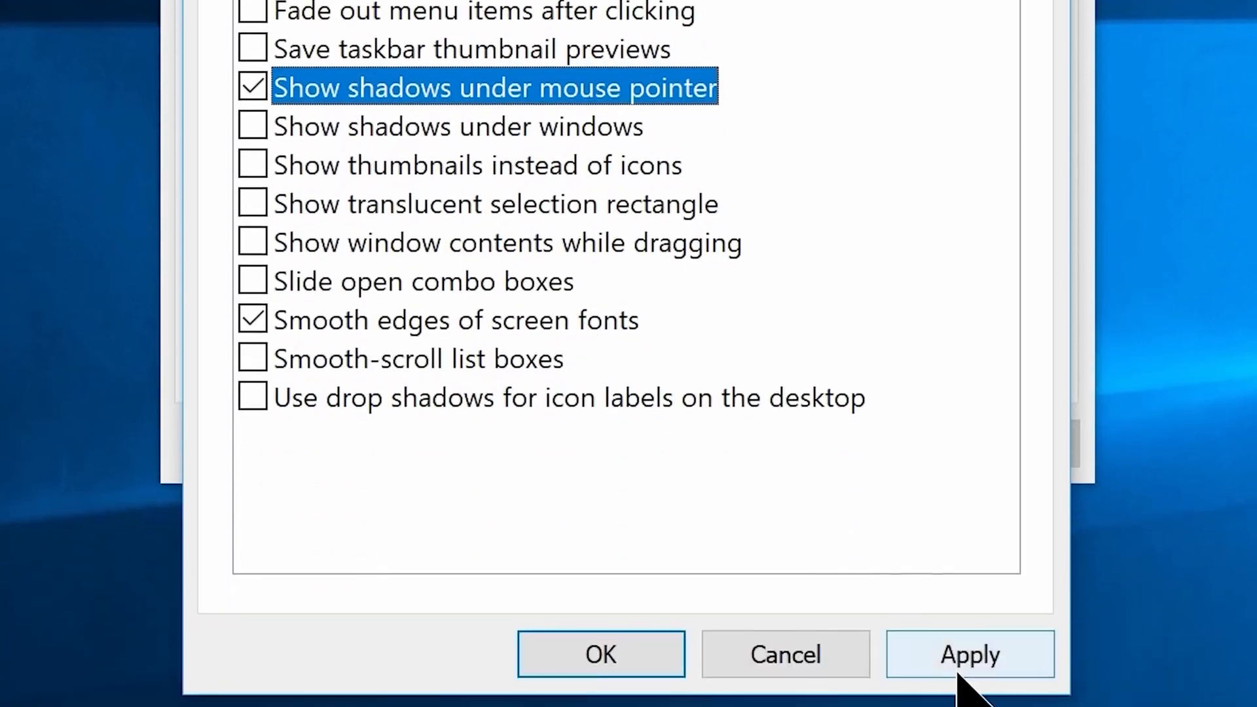
left_click(962, 661)
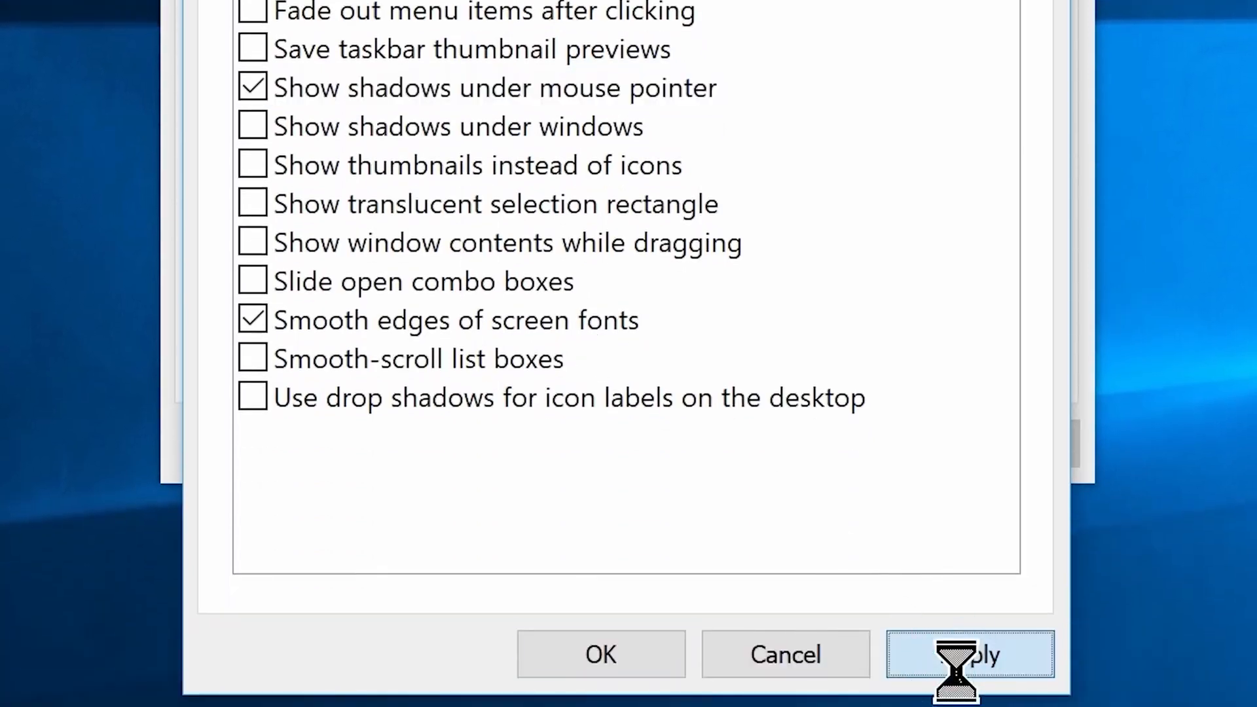